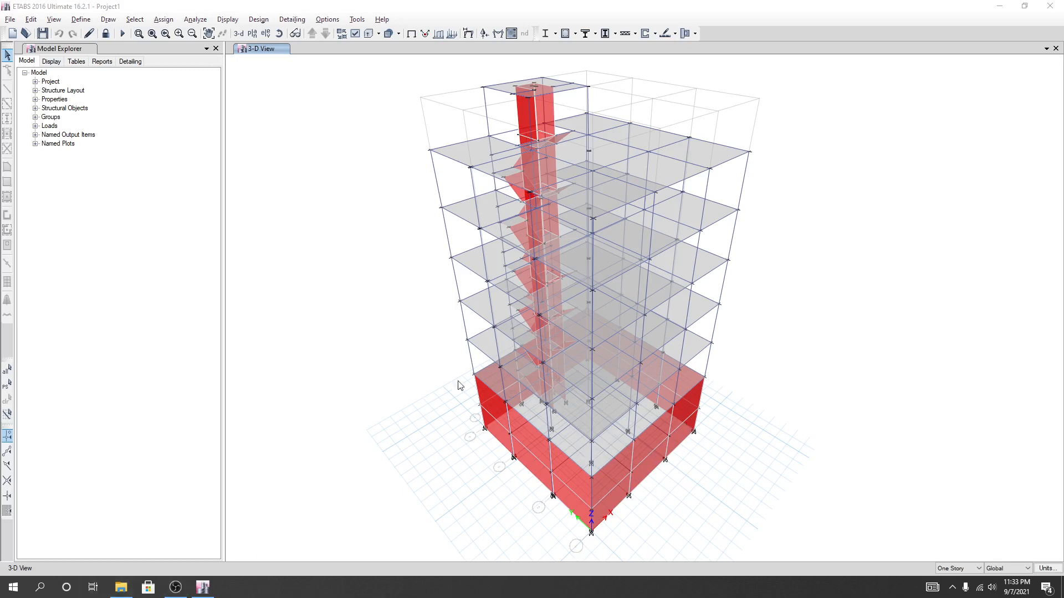
# Step: Try to run the analysis of the building model
pyautogui.click(123, 33)
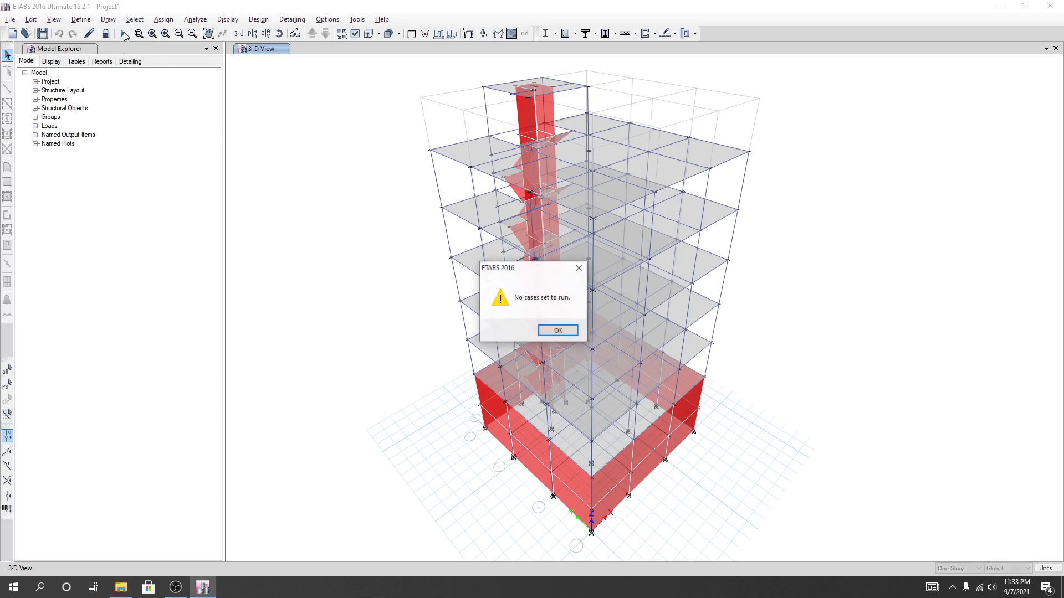
pyautogui.click(558, 330)
pyautogui.moveTo(675, 461); pyautogui.dragTo(658, 459)
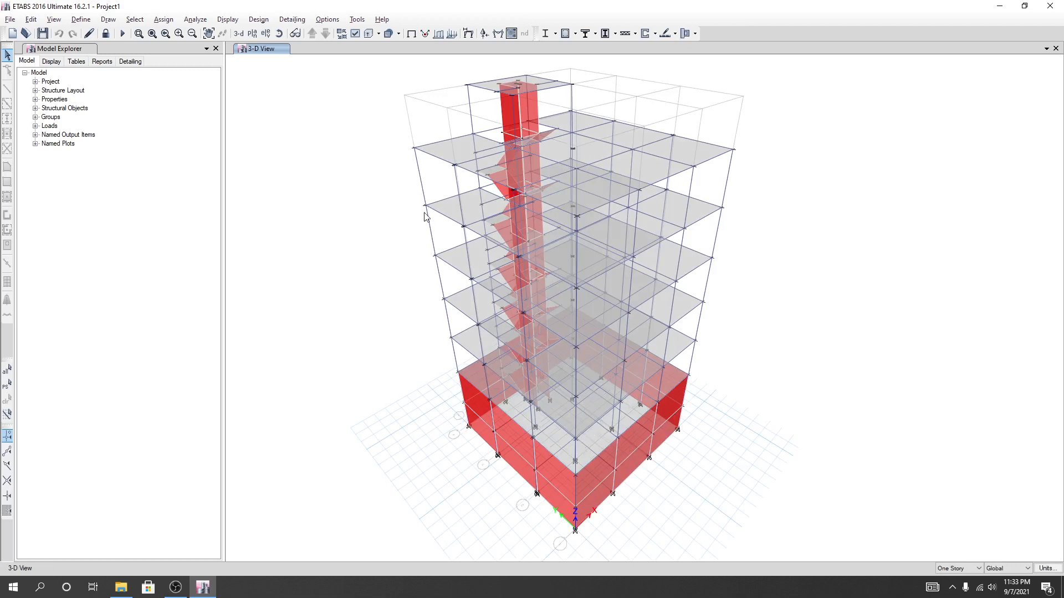
# Step: Show the plan view of Story1 in place of the 3-D view
pyautogui.click(252, 34)
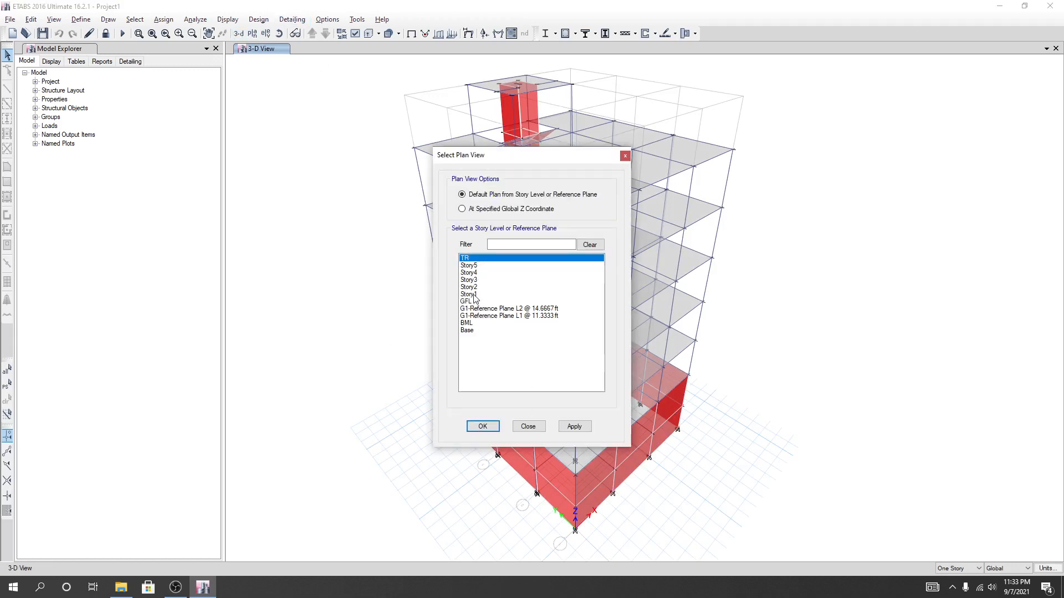
pyautogui.click(469, 295)
pyautogui.click(574, 426)
pyautogui.click(482, 426)
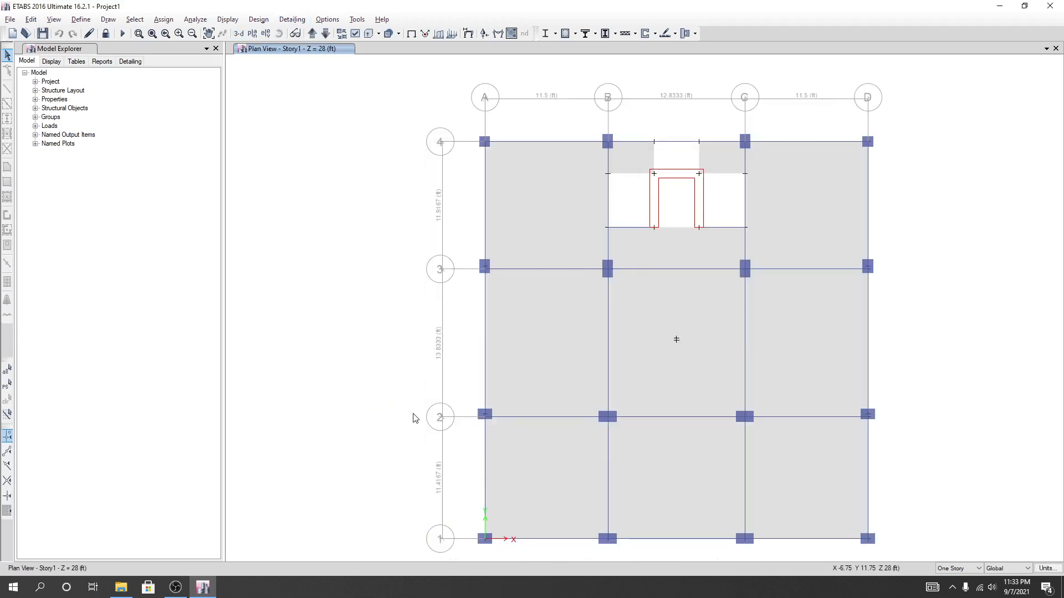
pyautogui.moveTo(413, 414); pyautogui.dragTo(328, 361)
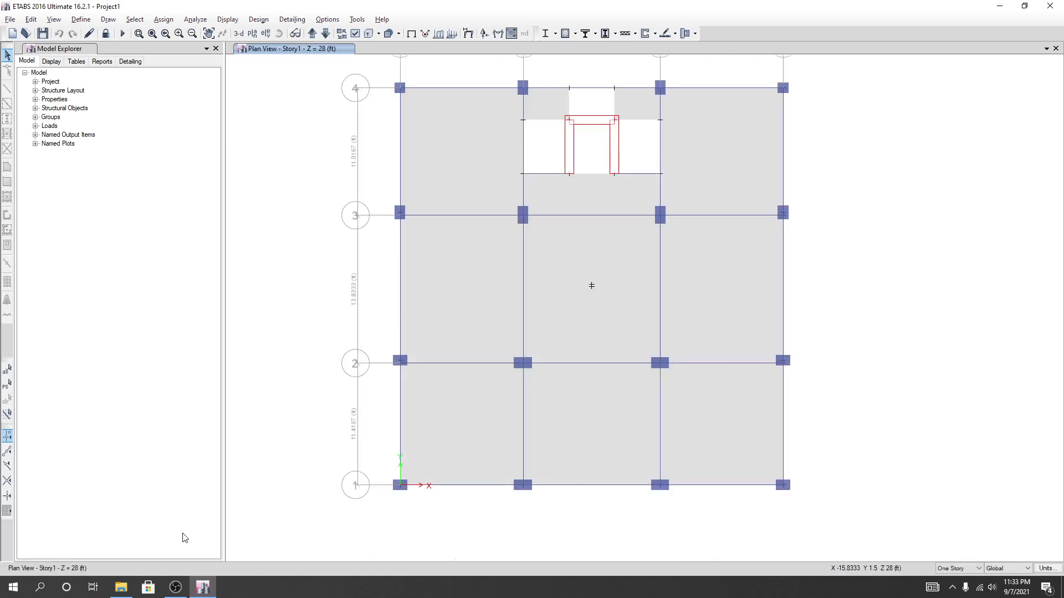
# Step: Open the workbook "Beam Design as per BNBC 2020 and ACI 318-08" from File Explorer and enable editing and its macro content
pyautogui.click(121, 587)
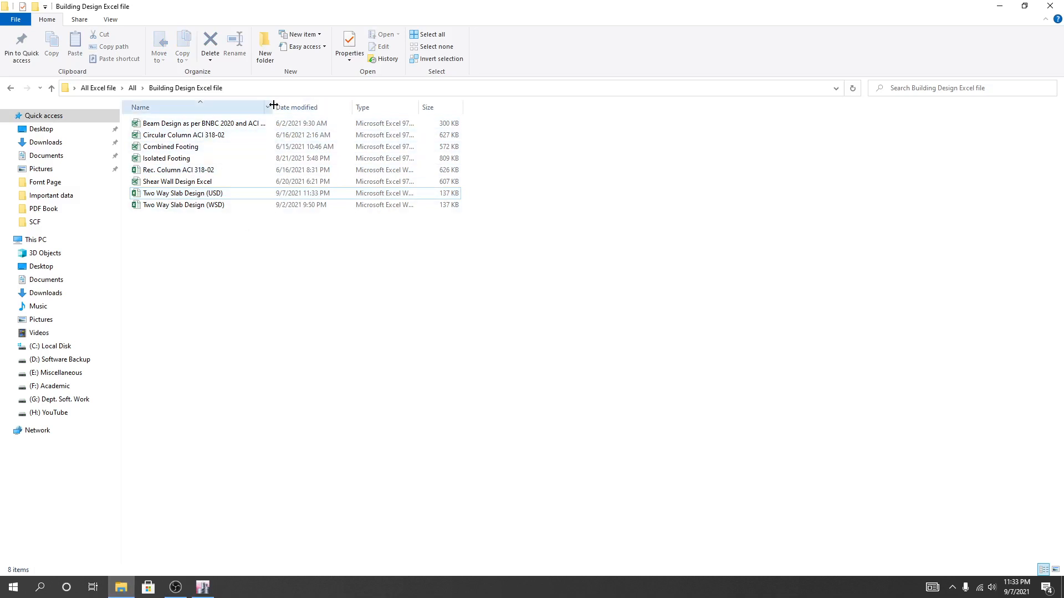
pyautogui.moveTo(274, 105); pyautogui.dragTo(330, 104)
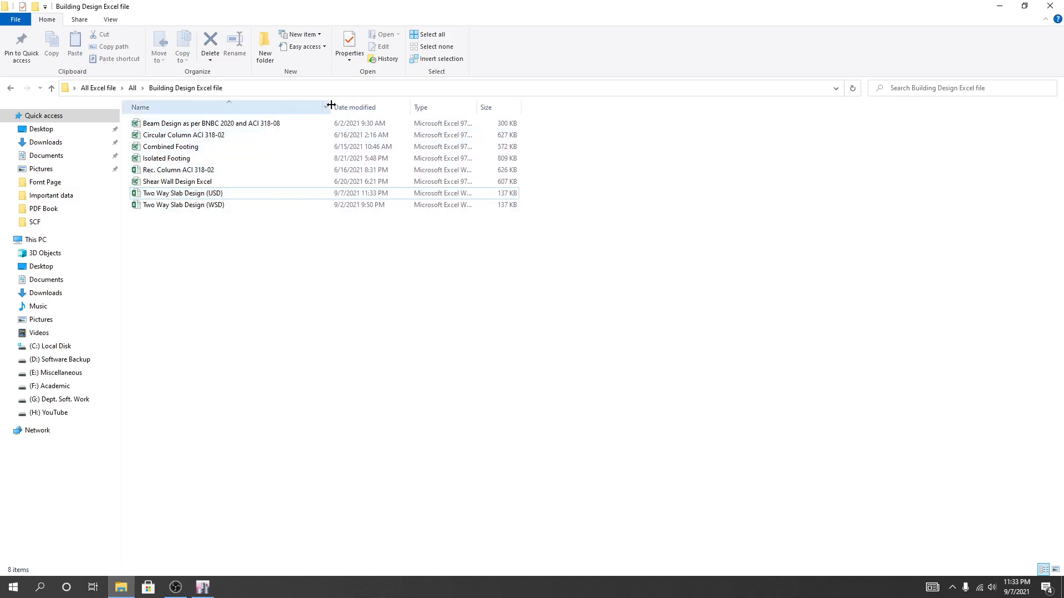
pyautogui.click(224, 125)
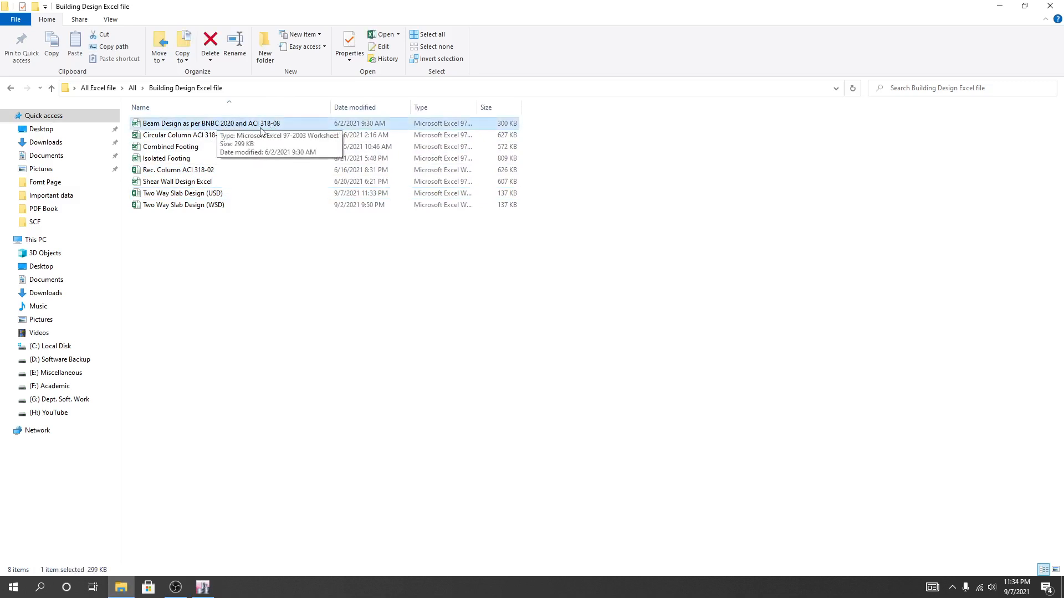
pyautogui.doubleClick(209, 123)
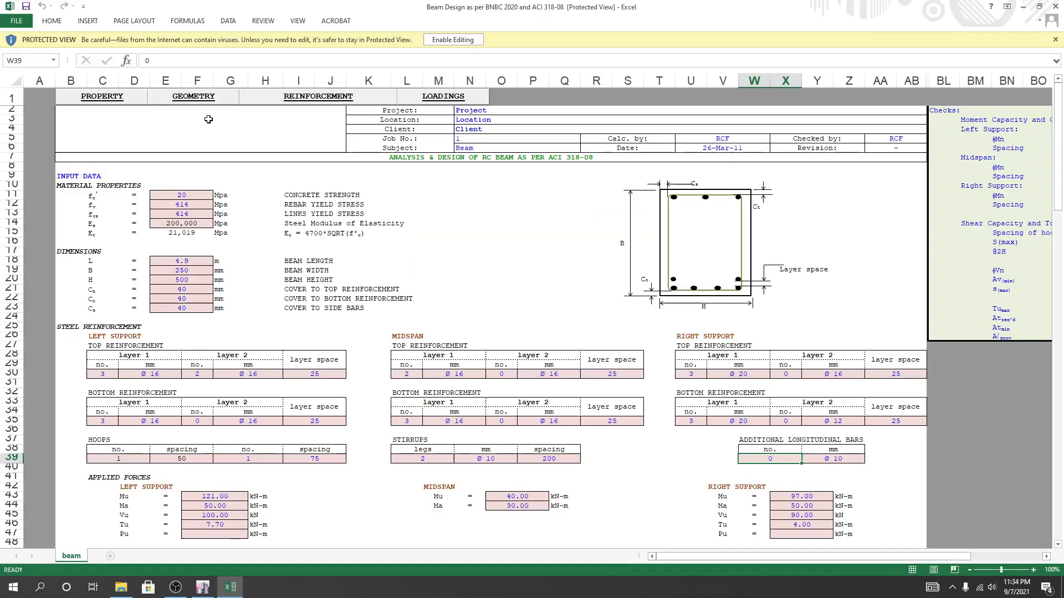
pyautogui.click(450, 40)
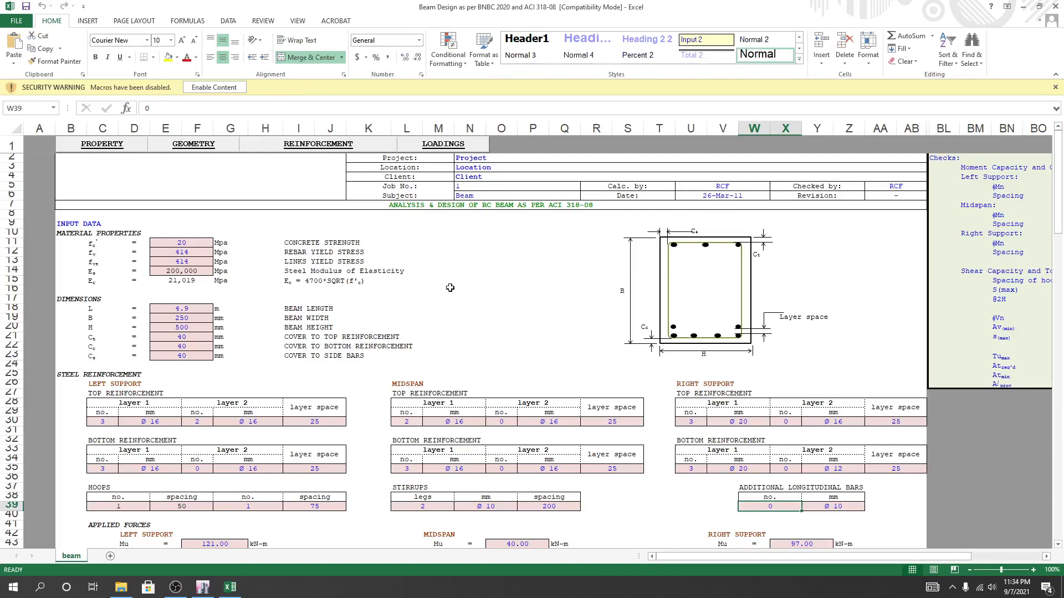
pyautogui.click(204, 87)
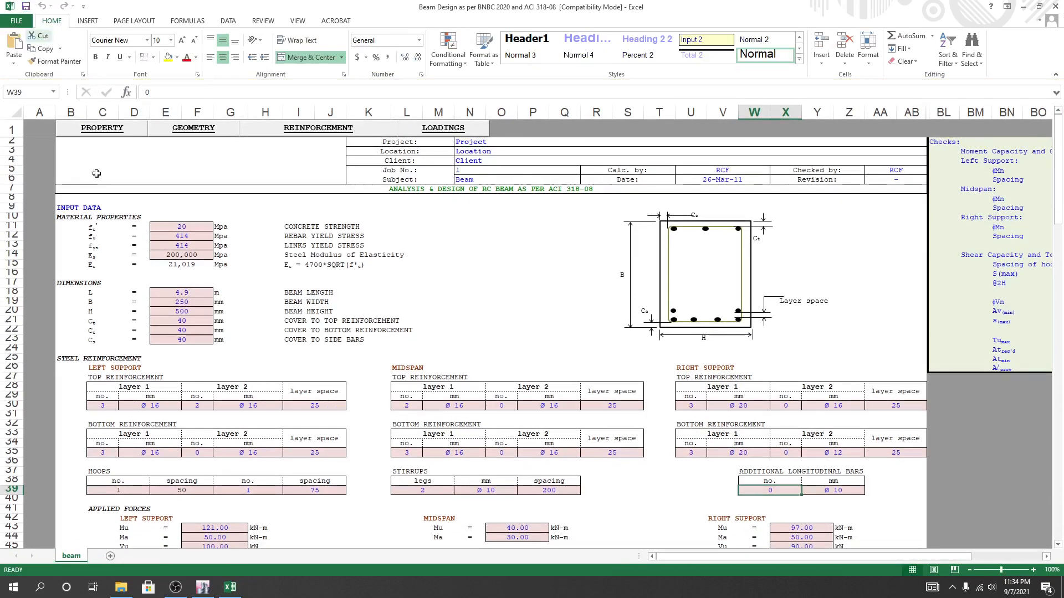
# Step: Set the beam sheet's zoom to 80% and narrow column A so the inputs and the checks fit side by side
pyautogui.scroll(-4, 459, 399)
pyautogui.scroll(-9, 459, 399)
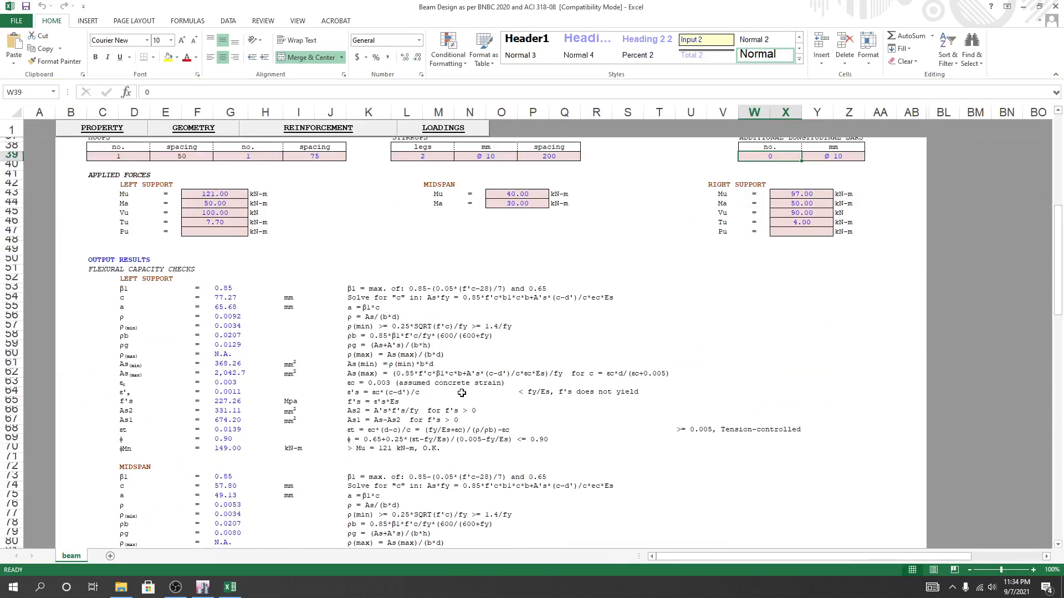
pyautogui.scroll(13, 460, 394)
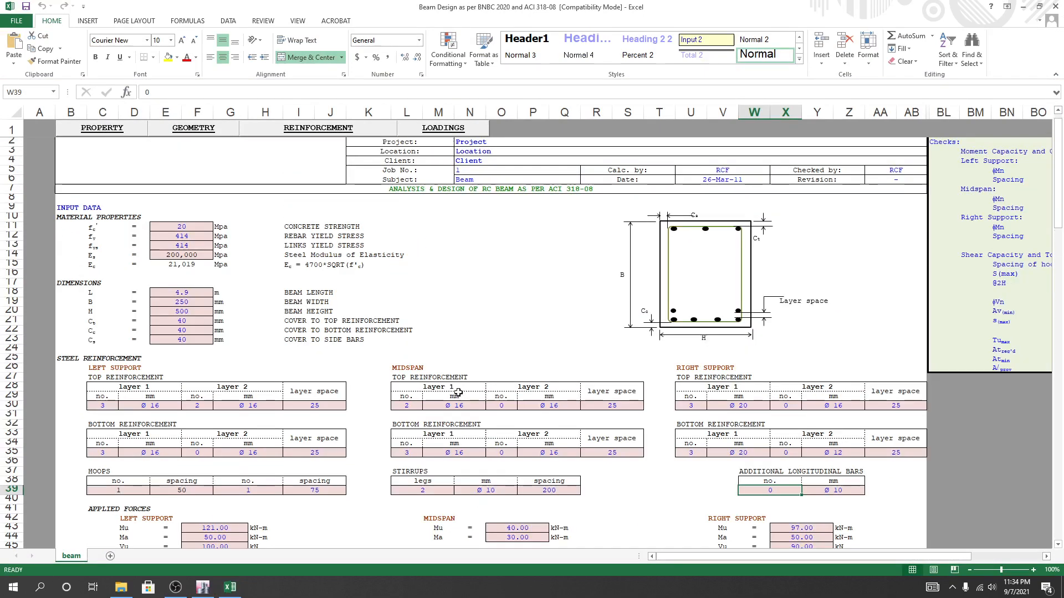
pyautogui.moveTo(960, 560); pyautogui.dragTo(963, 562)
pyautogui.click(970, 569)
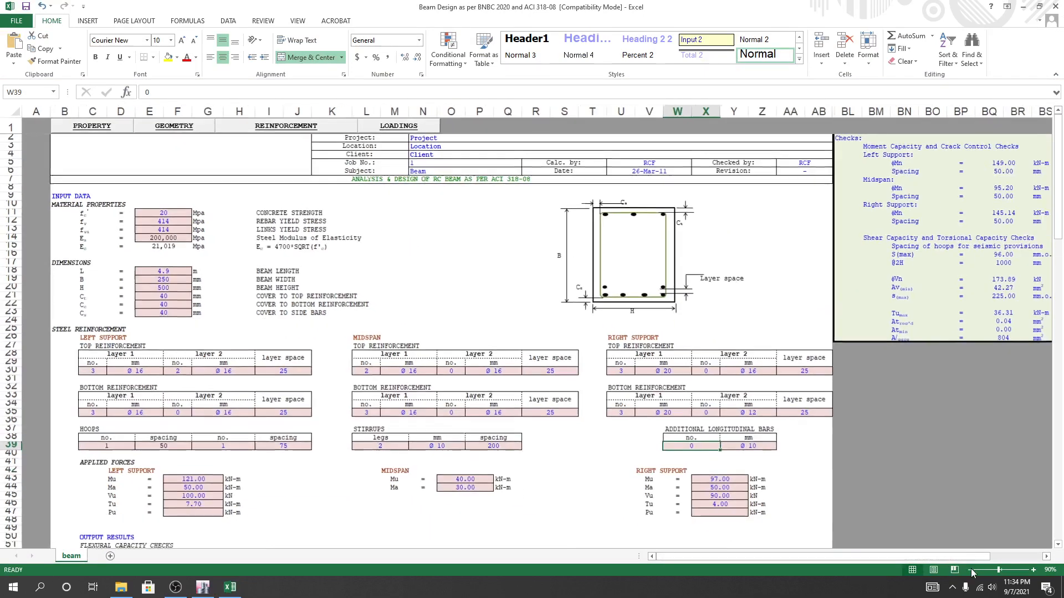
pyautogui.click(970, 570)
pyautogui.click(970, 569)
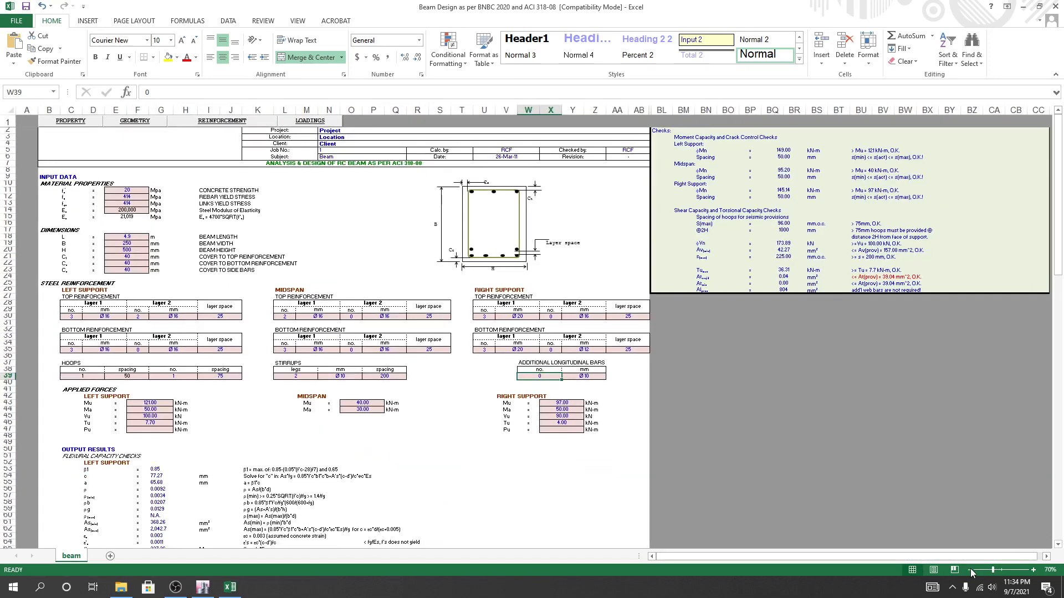
pyautogui.click(1033, 570)
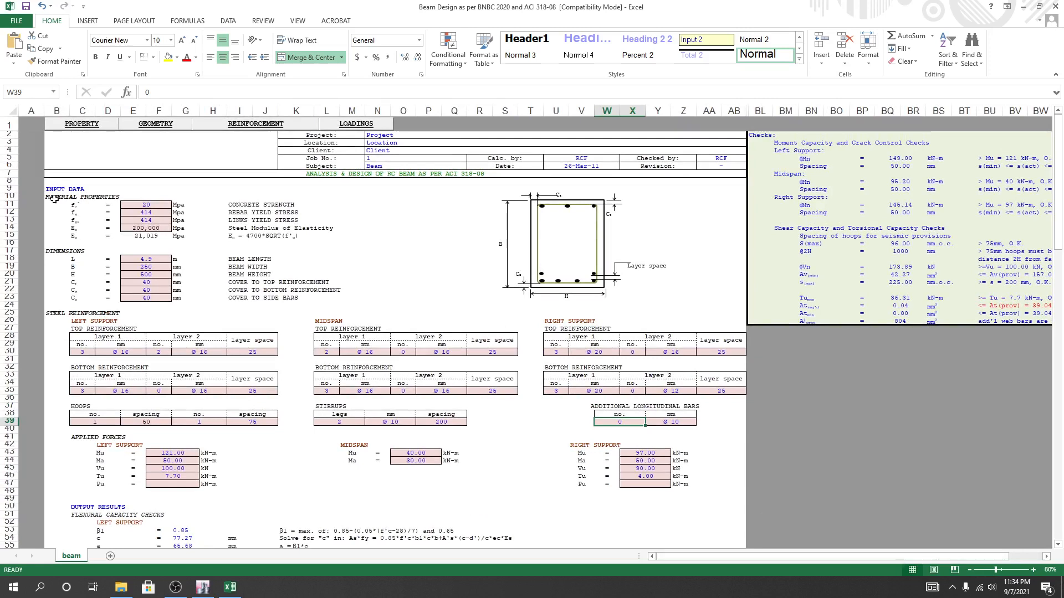
pyautogui.moveTo(41, 111); pyautogui.dragTo(21, 110)
pyautogui.click(791, 430)
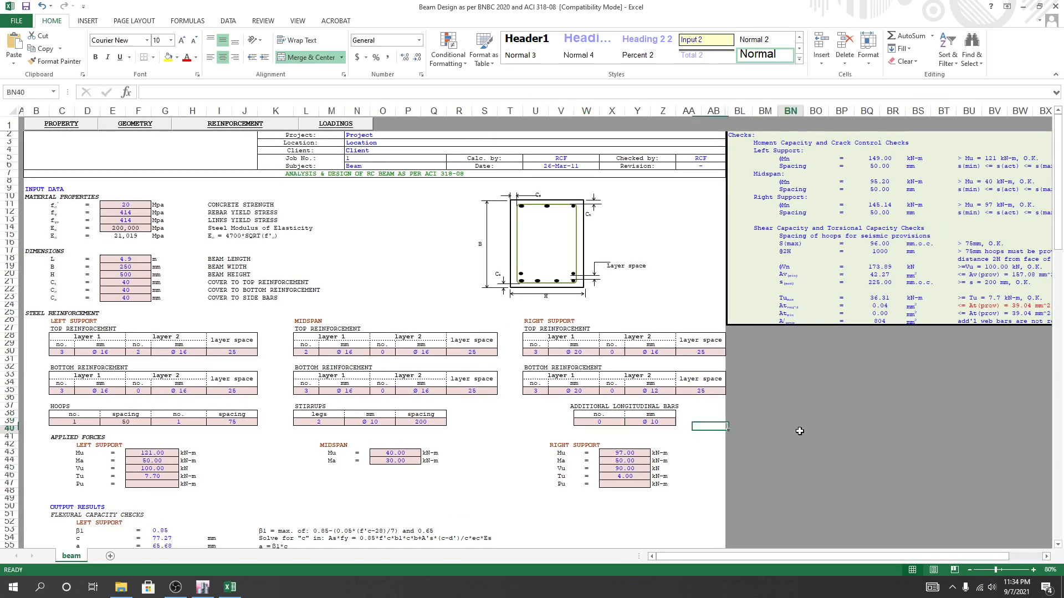
# Step: Examine the beam section sketch and the concrete strength and rebar yield stress inputs under Material Properties
pyautogui.click(533, 242)
pyautogui.click(754, 396)
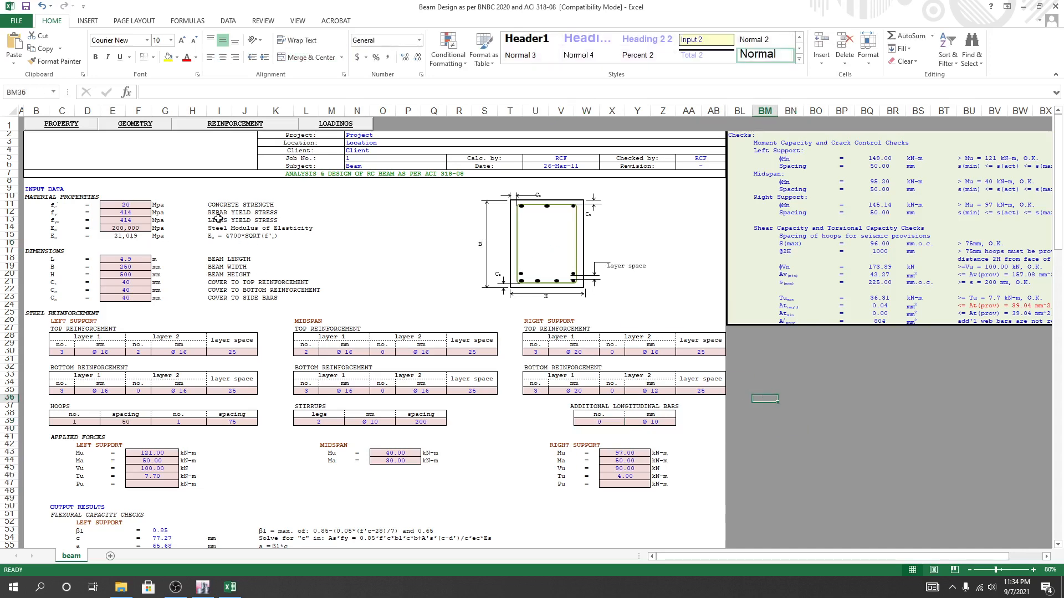
pyautogui.click(127, 205)
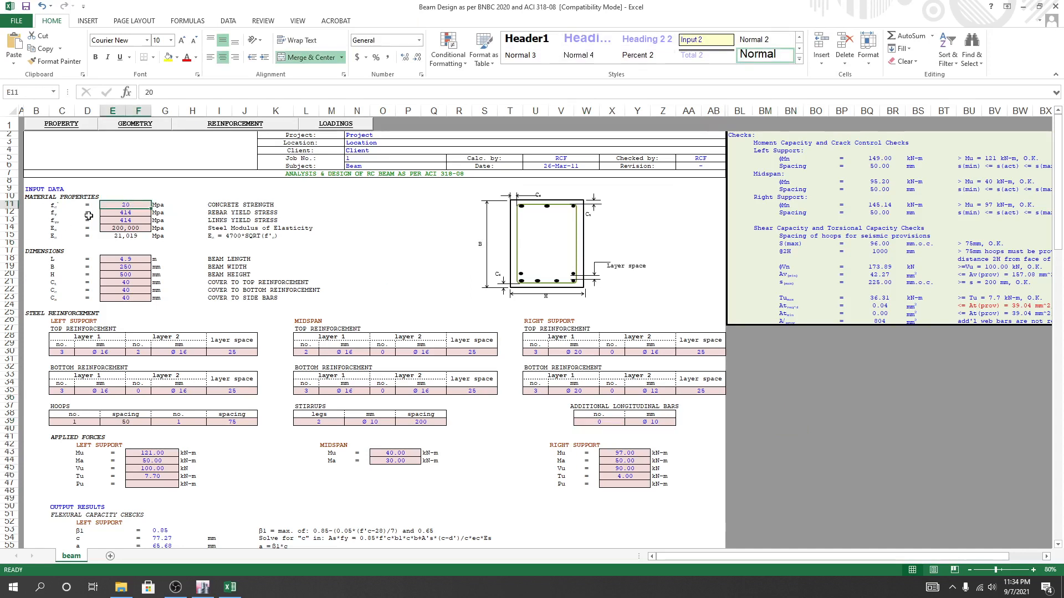
pyautogui.click(128, 213)
pyautogui.click(126, 202)
# Step: Switch to ETABS and change the model's display units to Metric SI Defaults
pyautogui.click(203, 587)
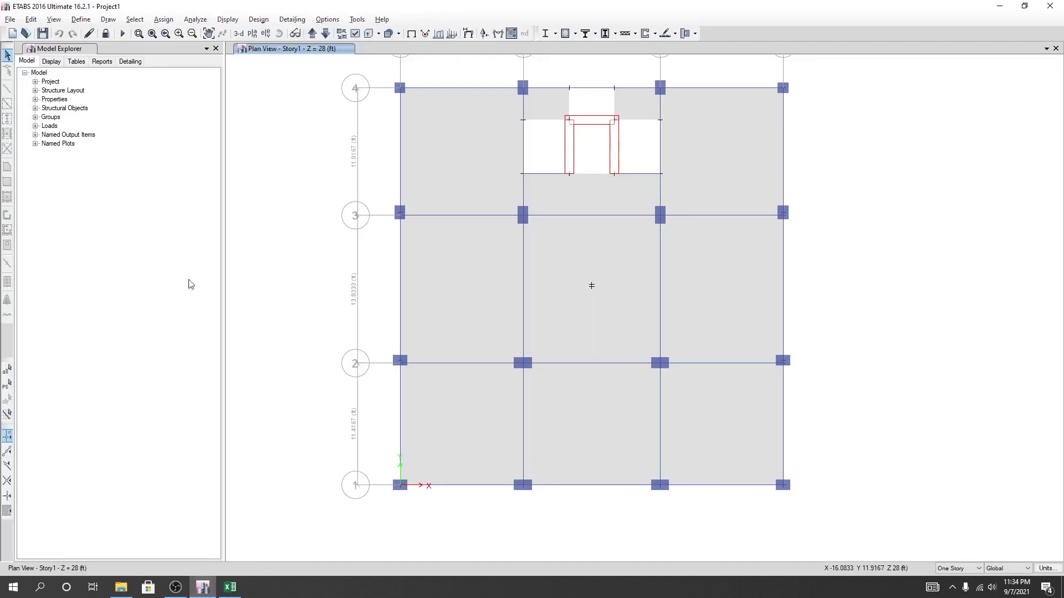
pyautogui.click(1049, 570)
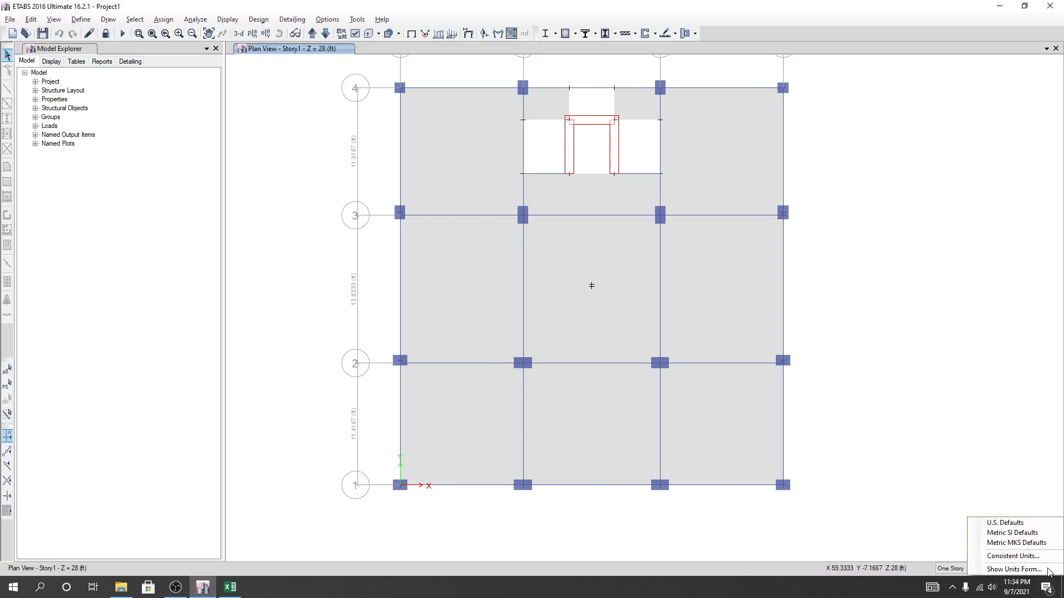
pyautogui.click(1018, 534)
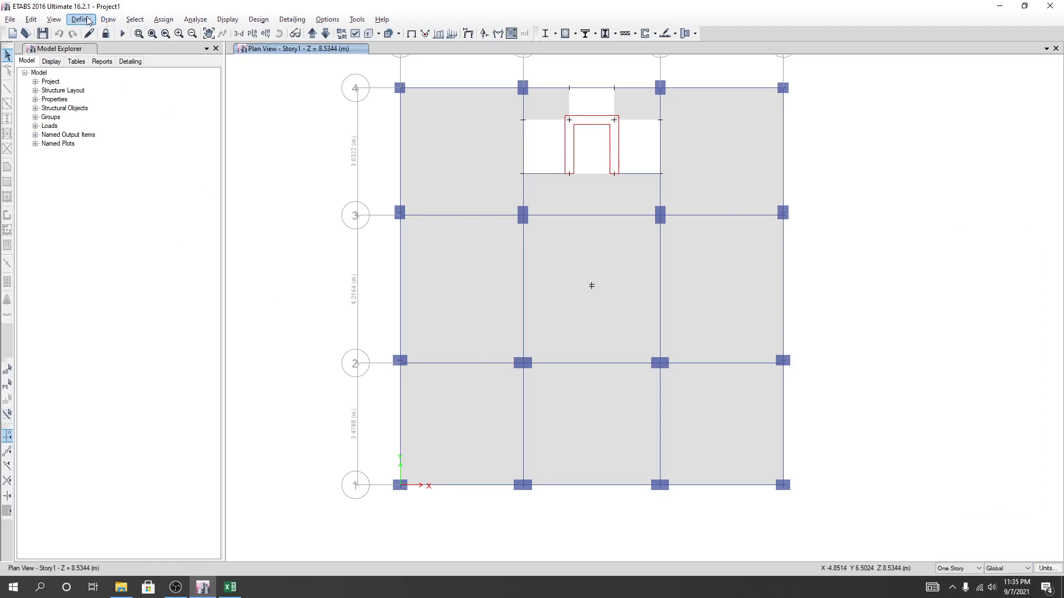
# Step: Inspect the design property data of the M20 (2800 psi) concrete material for its compressive strength in MPa, leaving the definition unedited
pyautogui.click(84, 20)
pyautogui.click(84, 20)
pyautogui.click(110, 21)
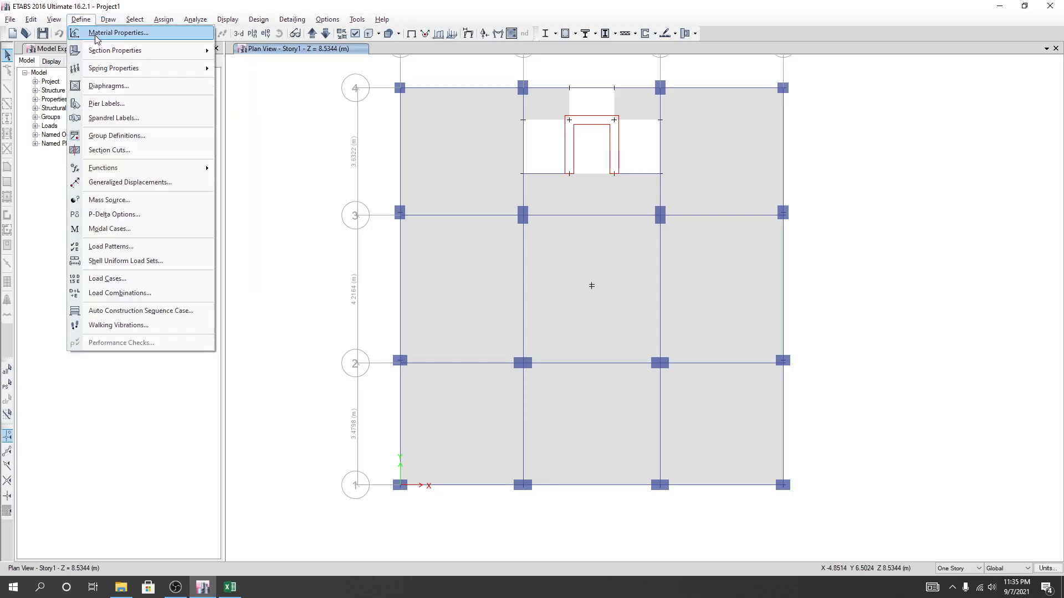
pyautogui.click(95, 35)
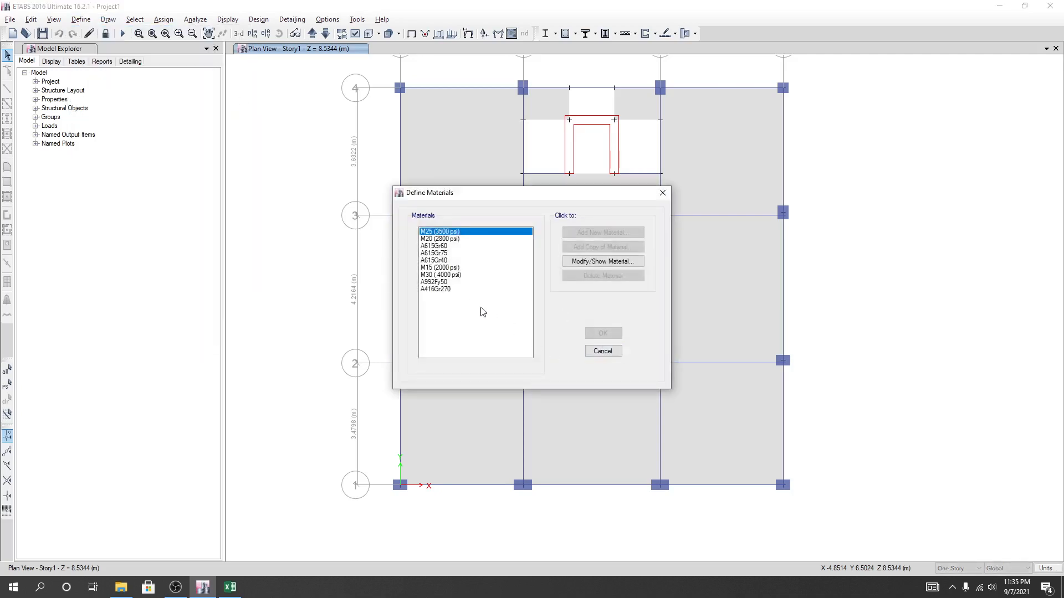
pyautogui.click(450, 240)
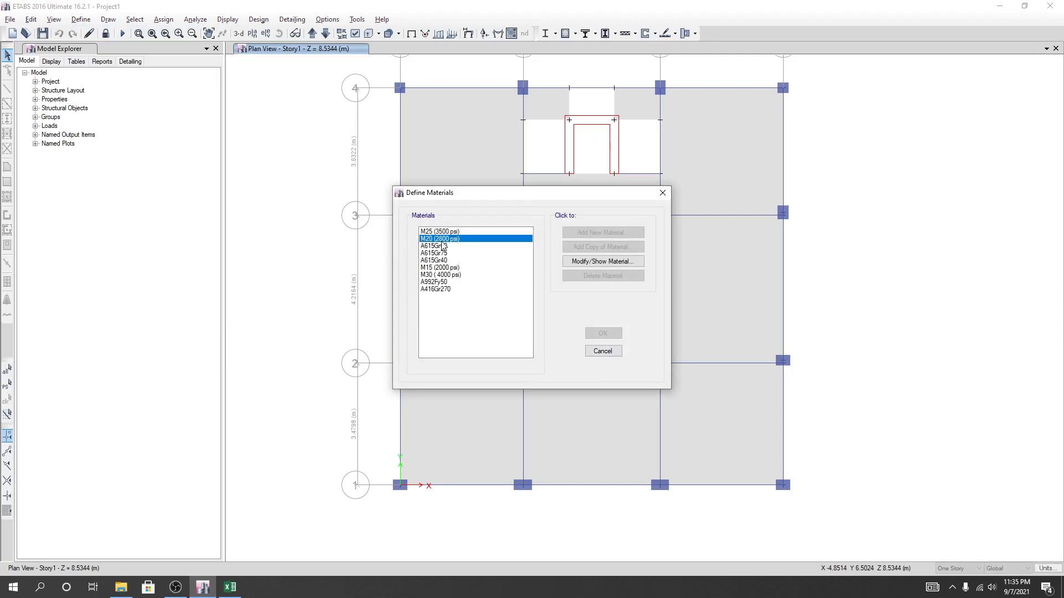
pyautogui.click(598, 262)
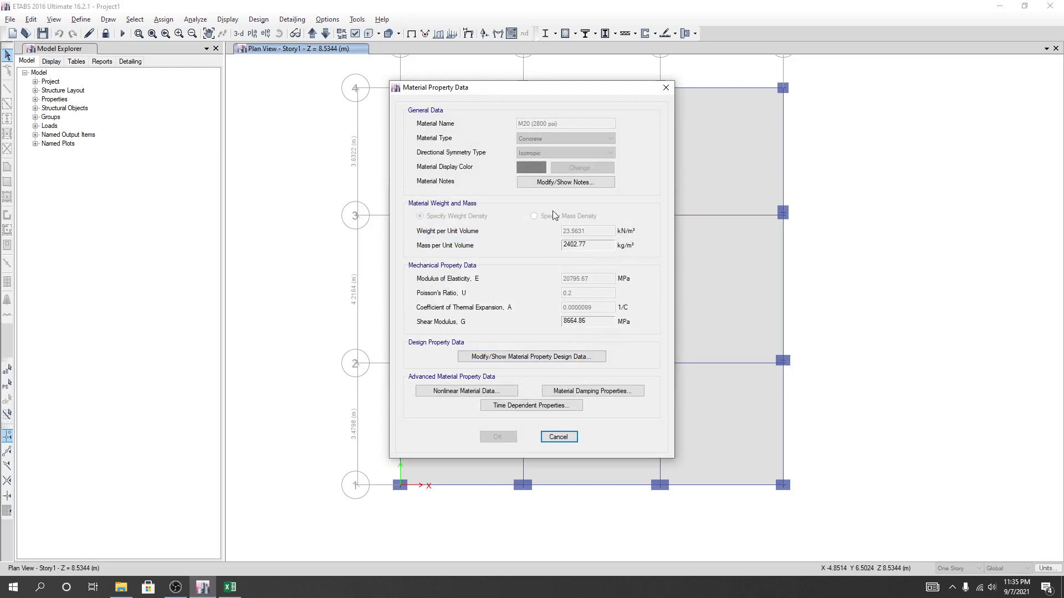
pyautogui.click(547, 360)
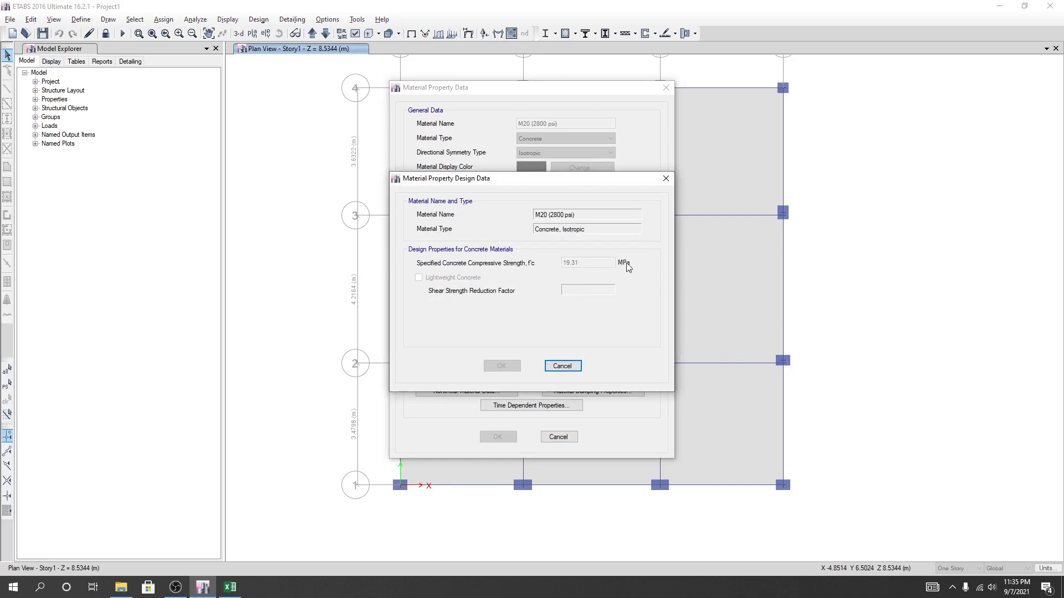
pyautogui.click(559, 367)
pyautogui.click(558, 437)
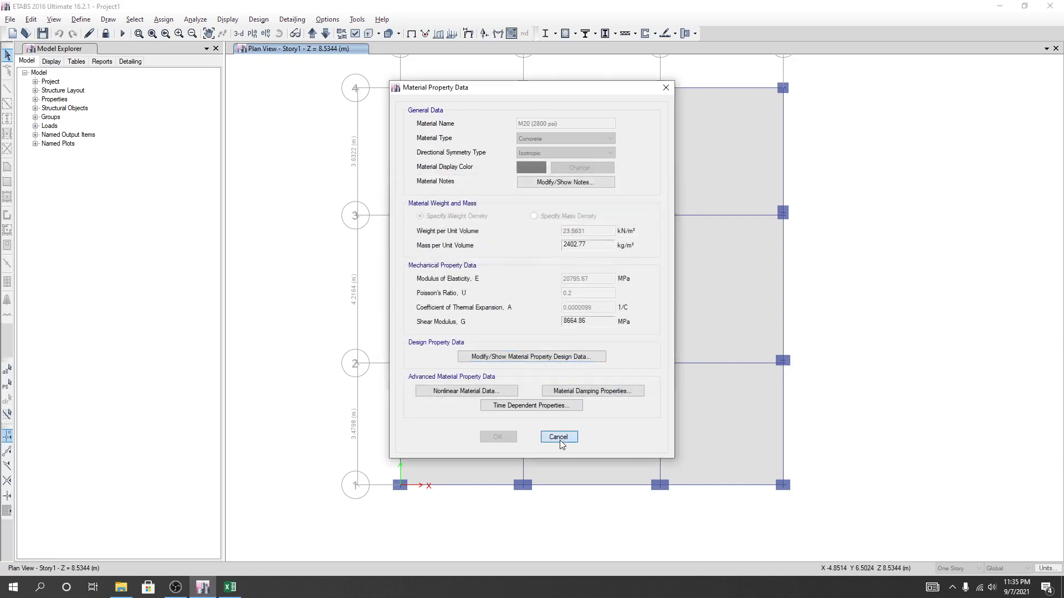
pyautogui.click(601, 354)
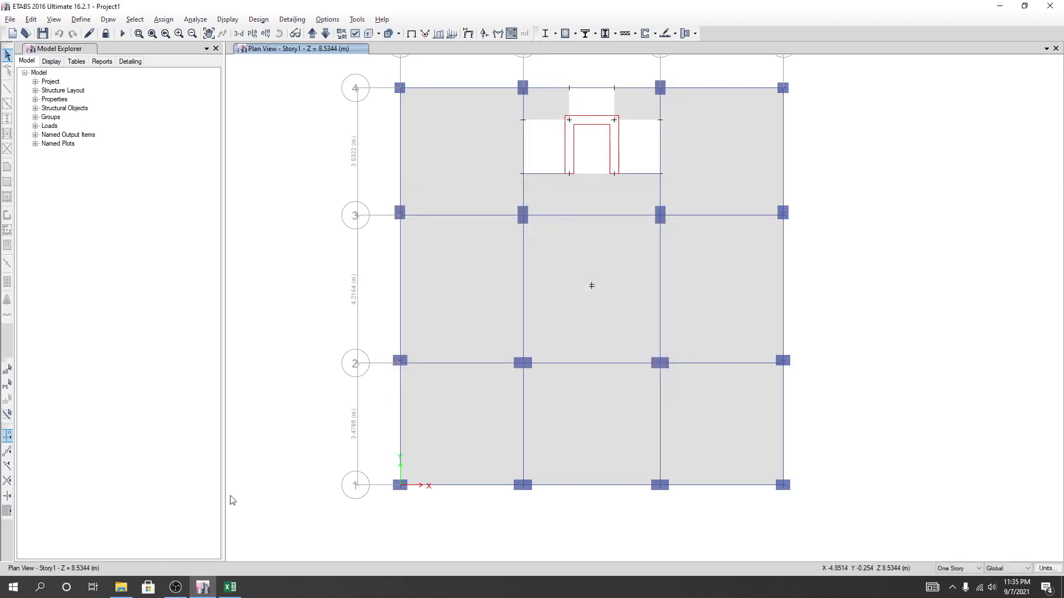
# Step: Switch to the Excel beam sheet and check the rebar yield stress input in cell E12
pyautogui.click(230, 587)
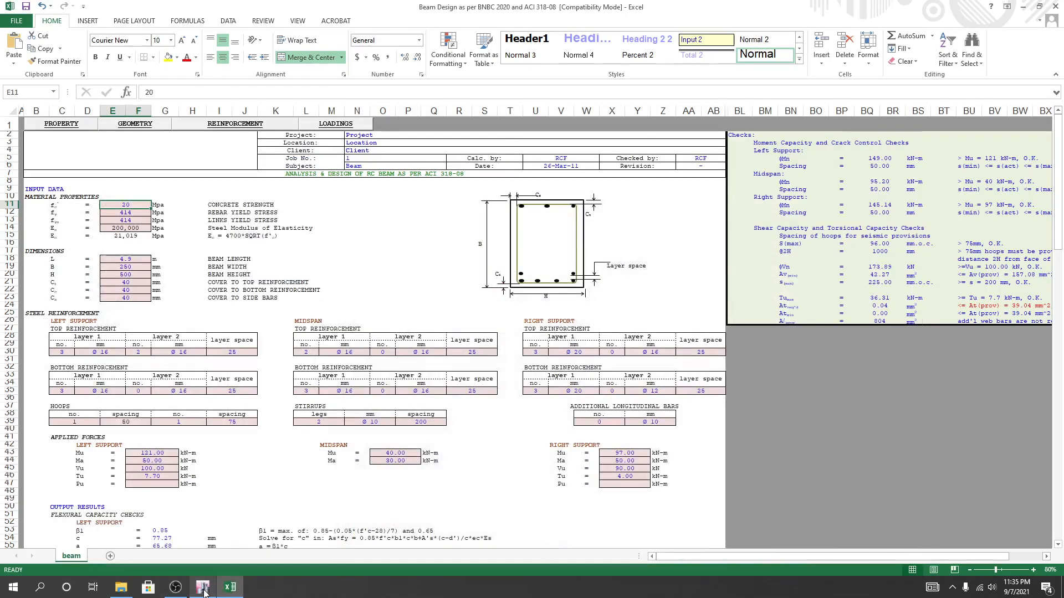
pyautogui.click(177, 239)
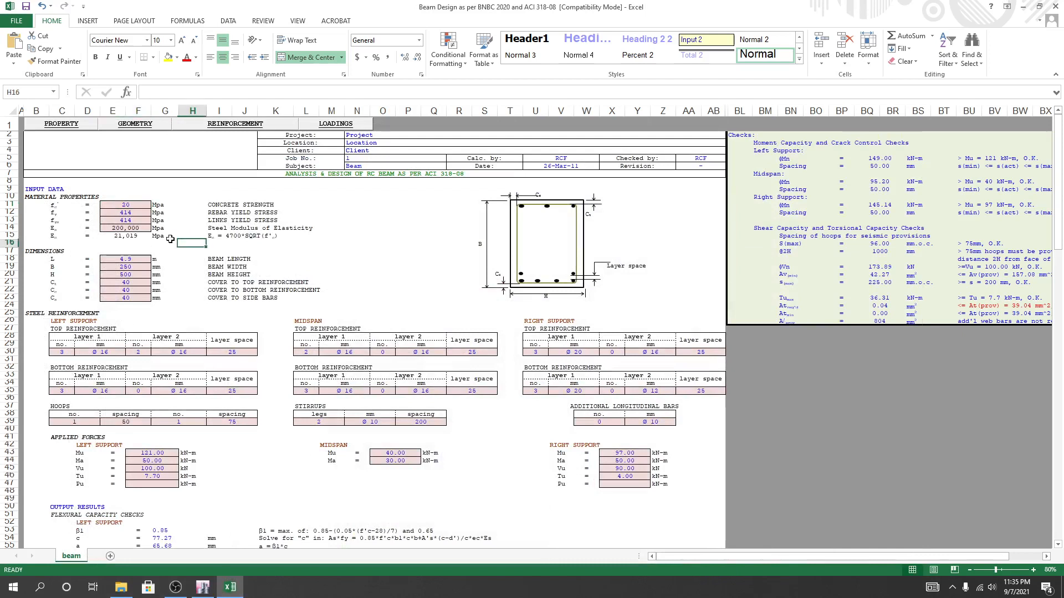
pyautogui.click(125, 215)
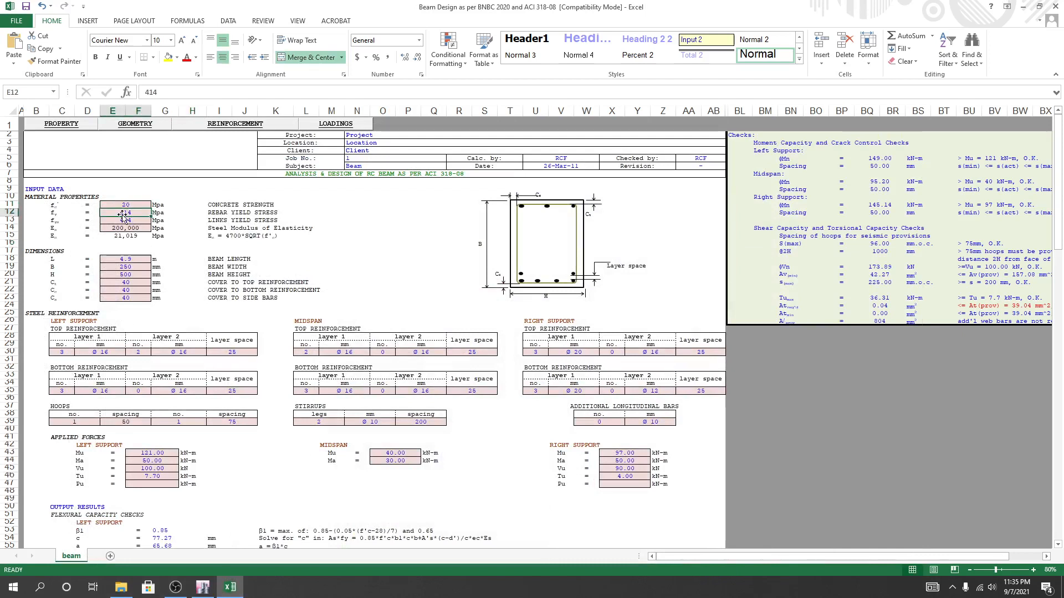
pyautogui.click(192, 249)
pyautogui.click(126, 214)
# Step: Switch to ETABS and inspect the design property data of the A615Gr60 rebar material for its minimum yield strength, leaving the definition unedited
pyautogui.moveTo(208, 590)
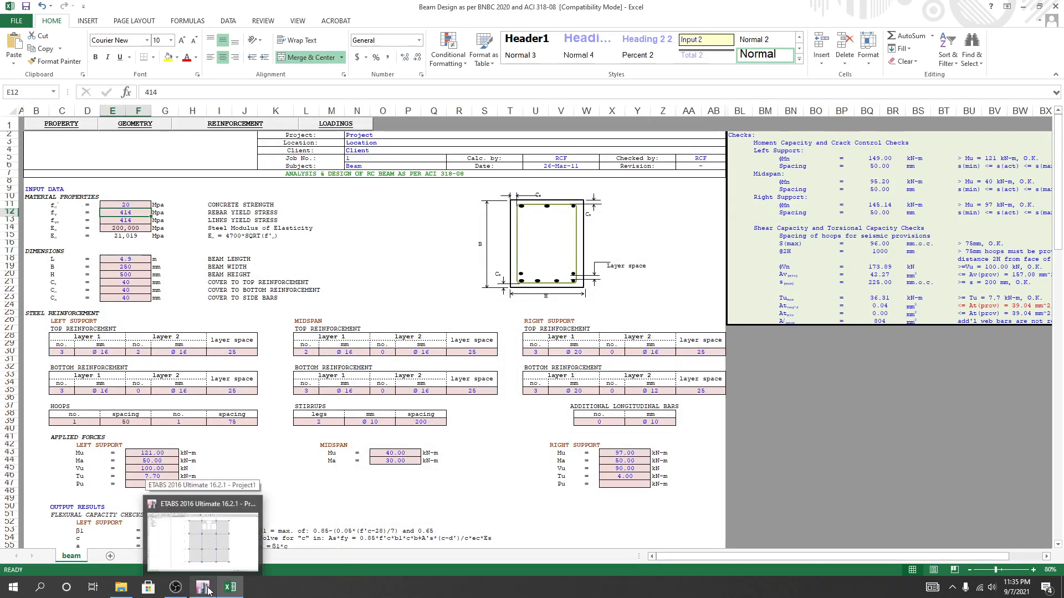
pyautogui.click(208, 590)
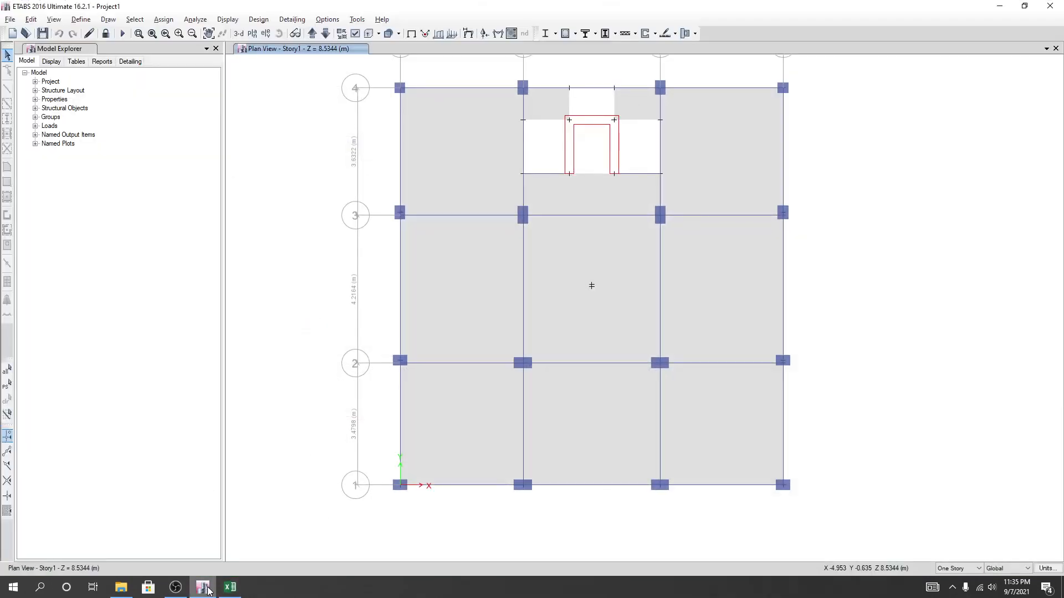
pyautogui.click(81, 19)
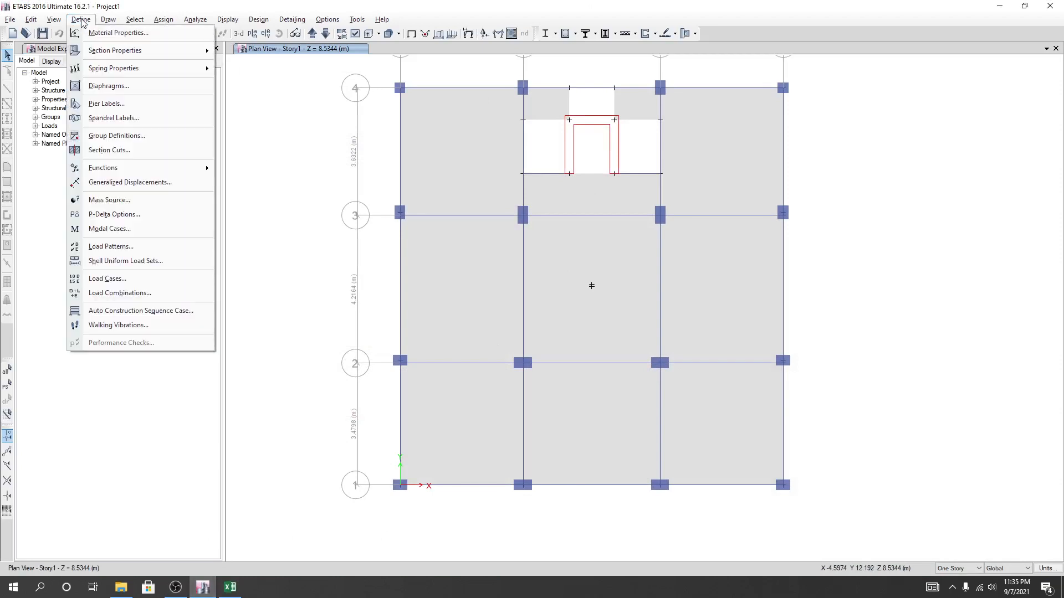
pyautogui.click(108, 35)
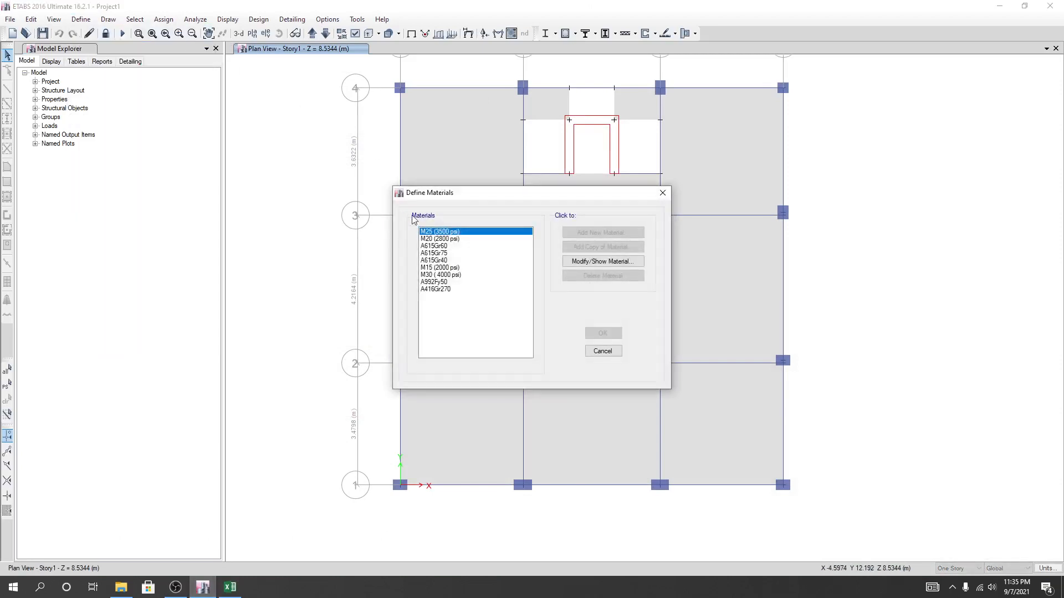
pyautogui.click(445, 246)
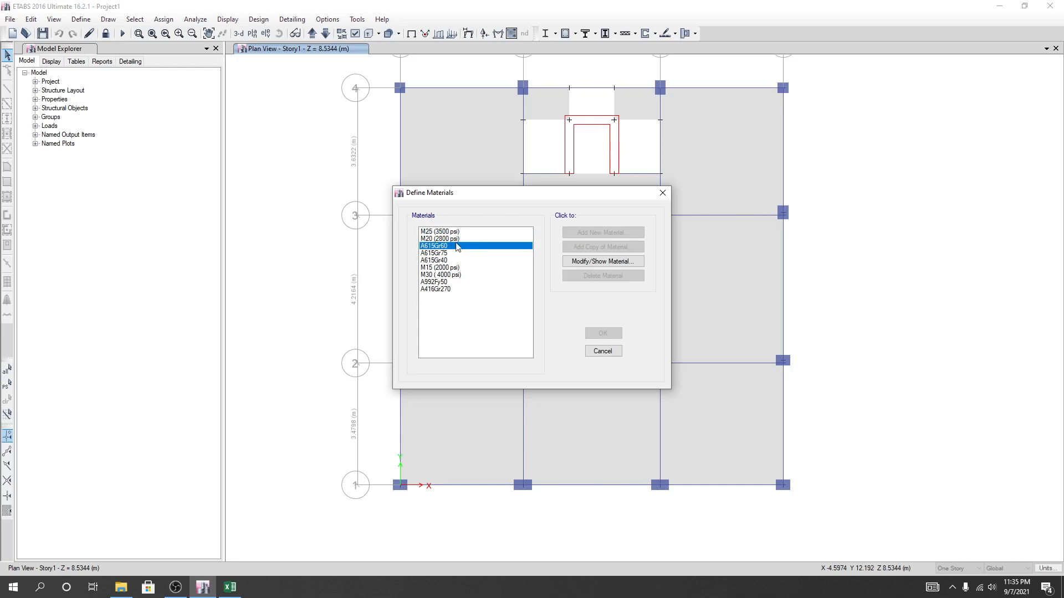
pyautogui.click(610, 262)
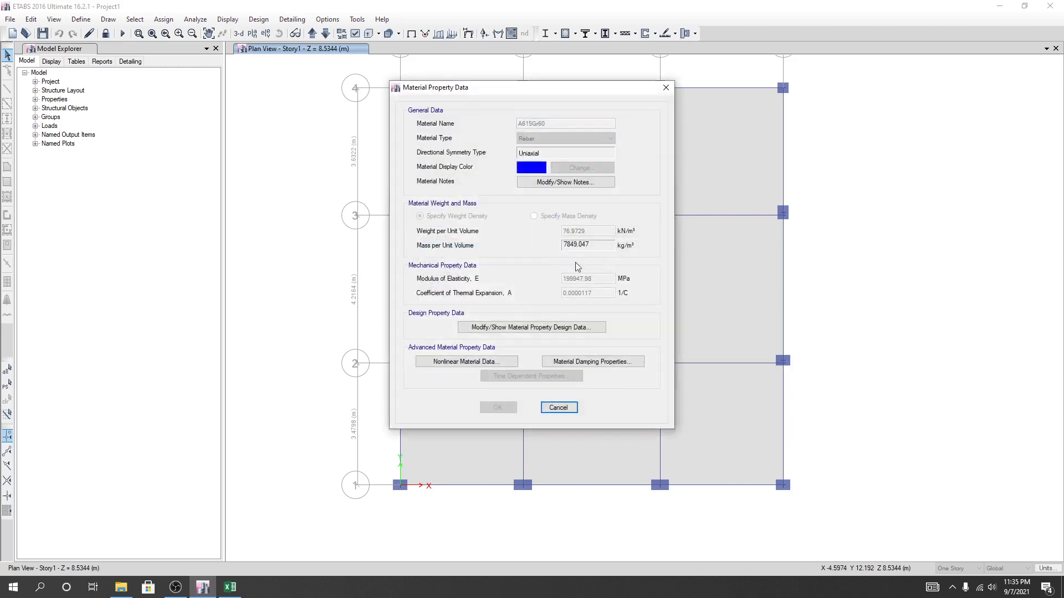
pyautogui.click(541, 327)
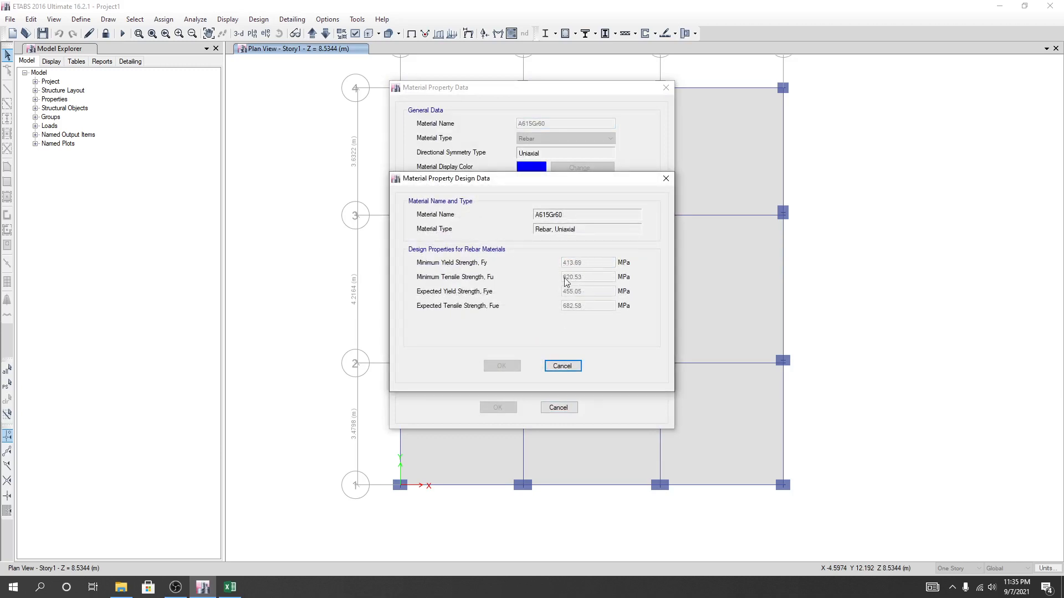
pyautogui.click(666, 178)
pyautogui.click(667, 87)
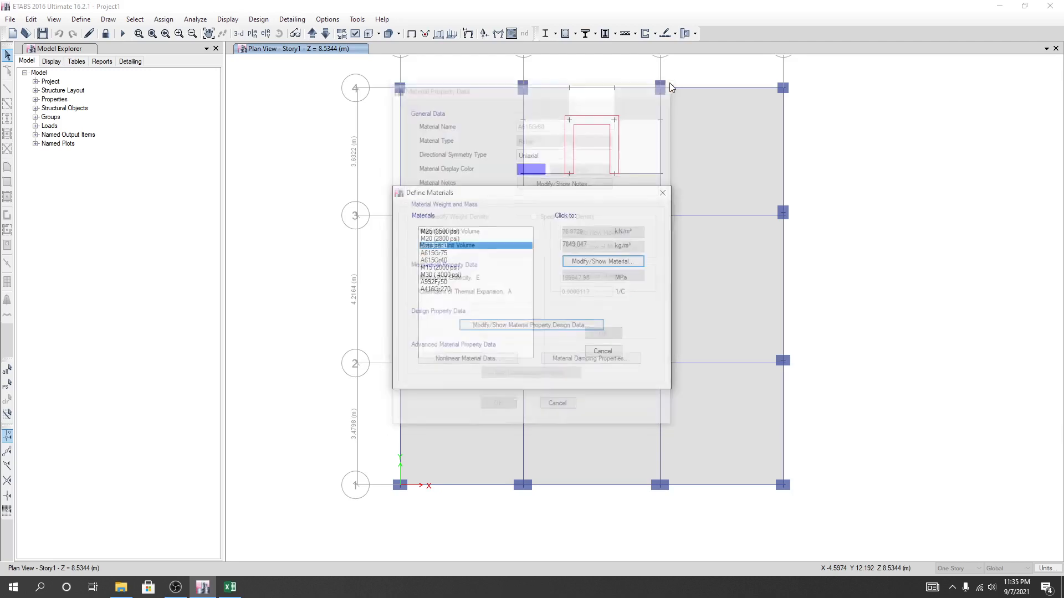
pyautogui.click(602, 351)
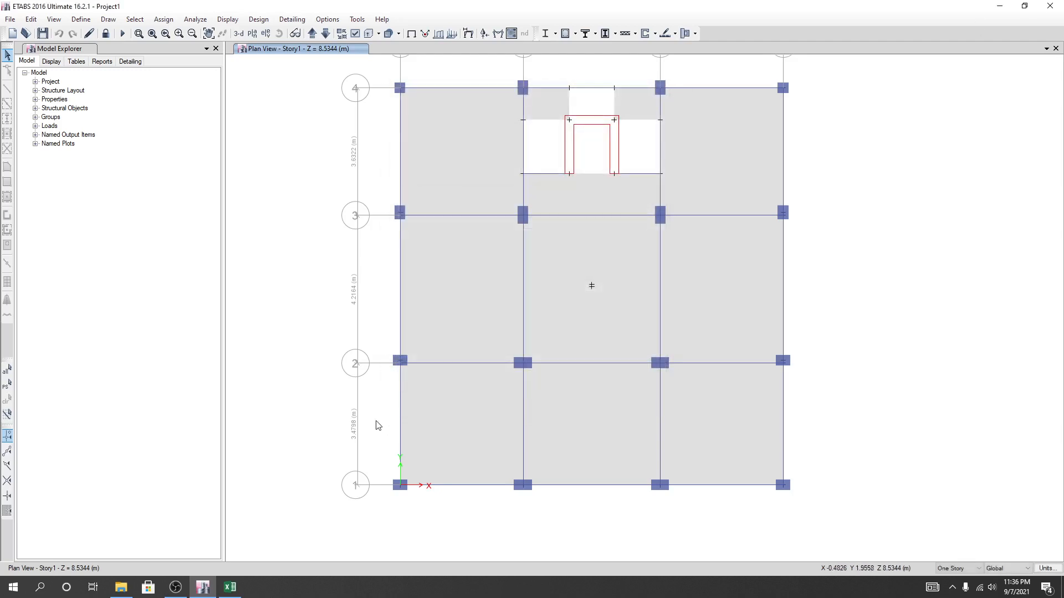
# Step: Switch to the Excel beam sheet and review the steel modulus of elasticity and the fc', fy and fys material constants
pyautogui.hotkey('alt', 'Tab')
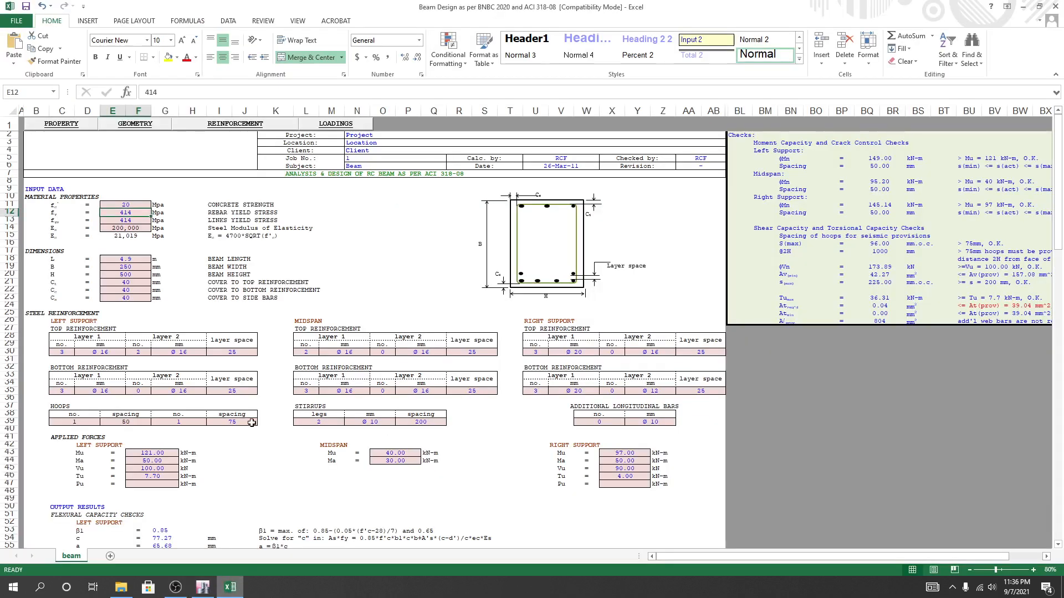
pyautogui.click(129, 228)
pyautogui.click(175, 228)
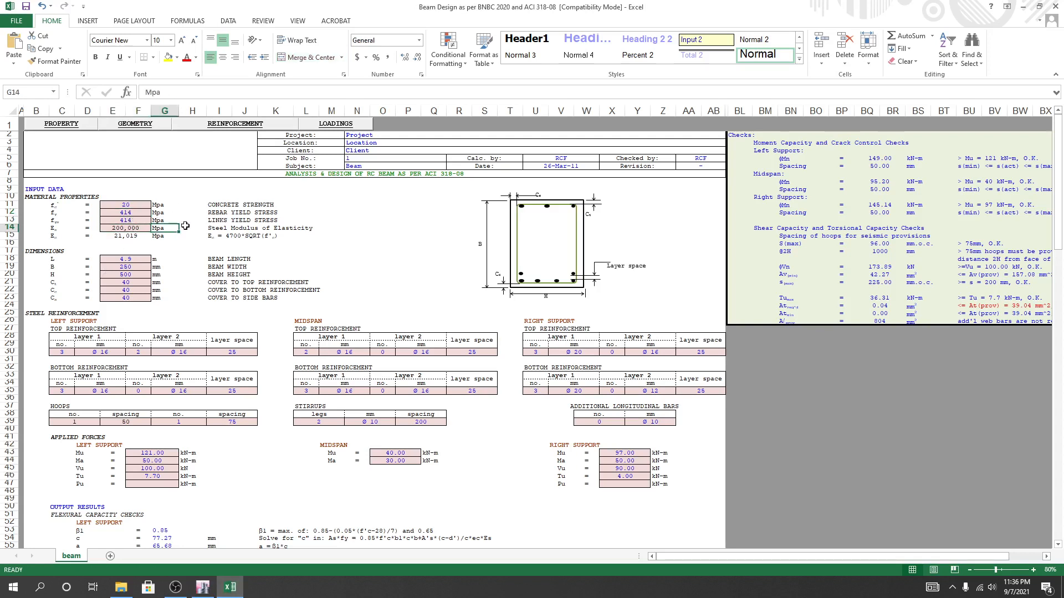
pyautogui.click(62, 126)
pyautogui.moveTo(514, 233)
pyautogui.mouseDown()
pyautogui.moveTo(498, 204)
pyautogui.moveTo(421, 223)
pyautogui.mouseUp()
pyautogui.click(427, 244)
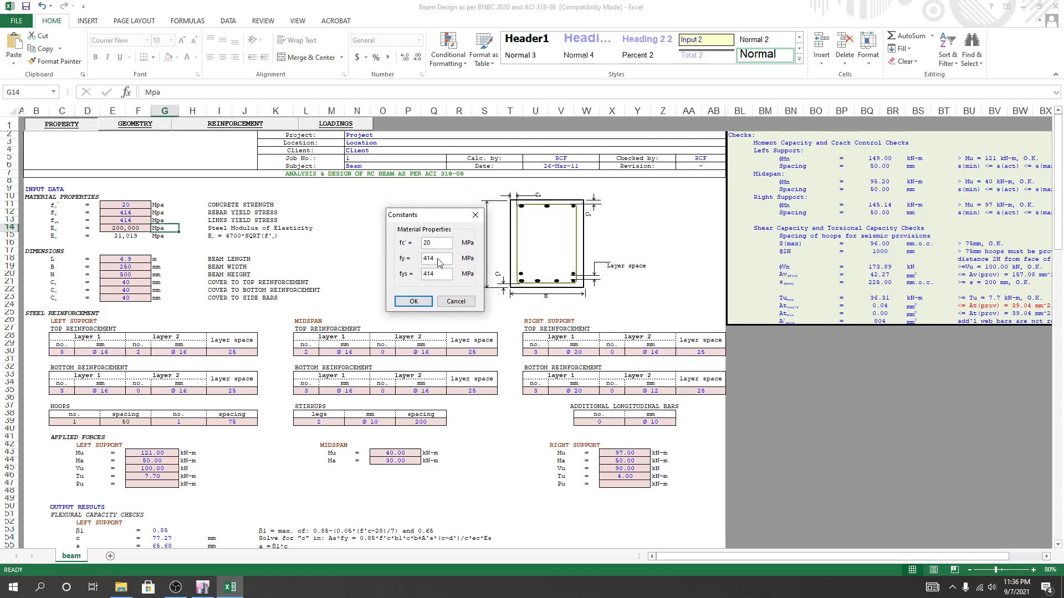
pyautogui.click(413, 301)
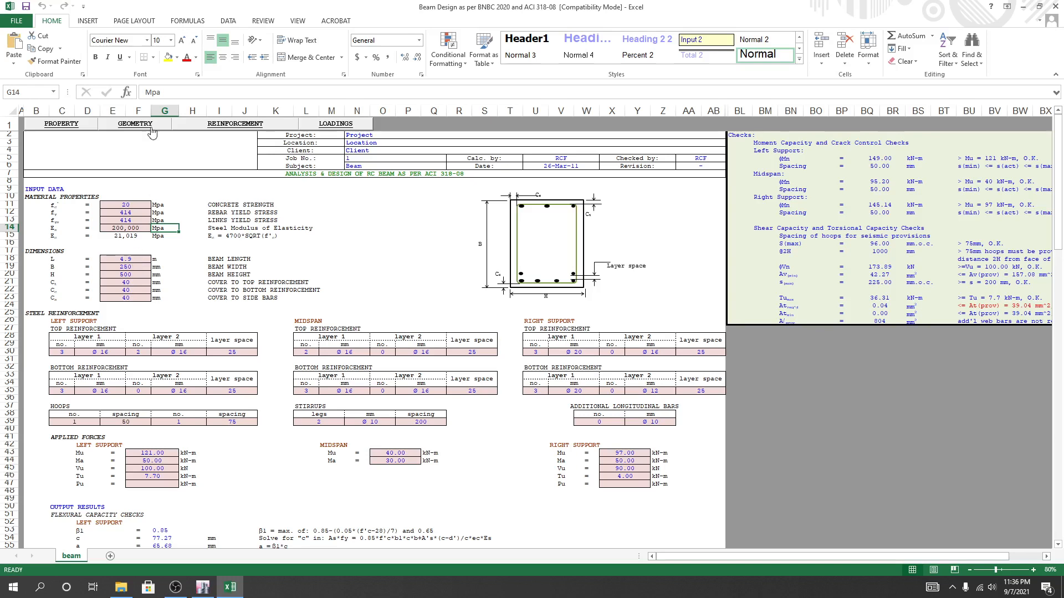
# Step: Open the beam geometry inputs at the beam length value, moving the dialog clear of the section sketch
pyautogui.click(135, 125)
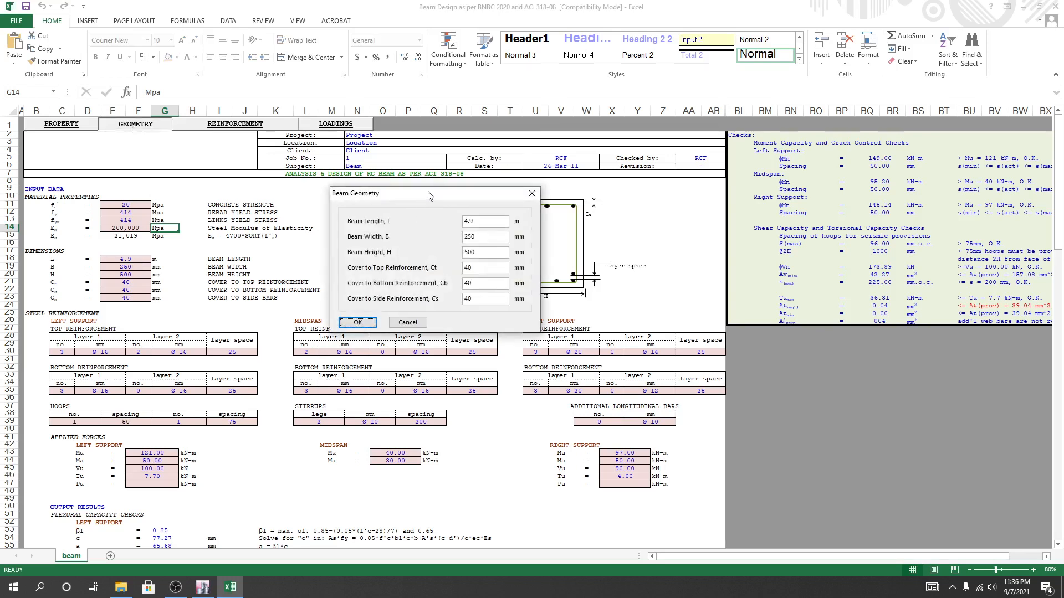
pyautogui.moveTo(428, 195); pyautogui.dragTo(397, 197)
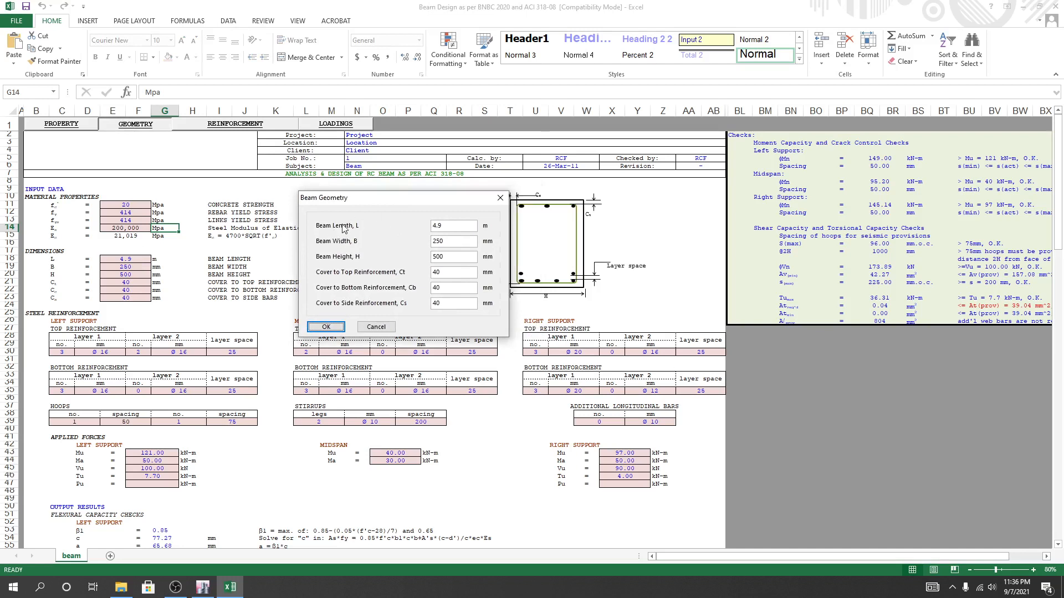
pyautogui.click(455, 226)
# Step: Switch to ETABS and inspect the Story1 beam on grid line 2 between grids B and C, including the span dimension
pyautogui.moveTo(203, 591)
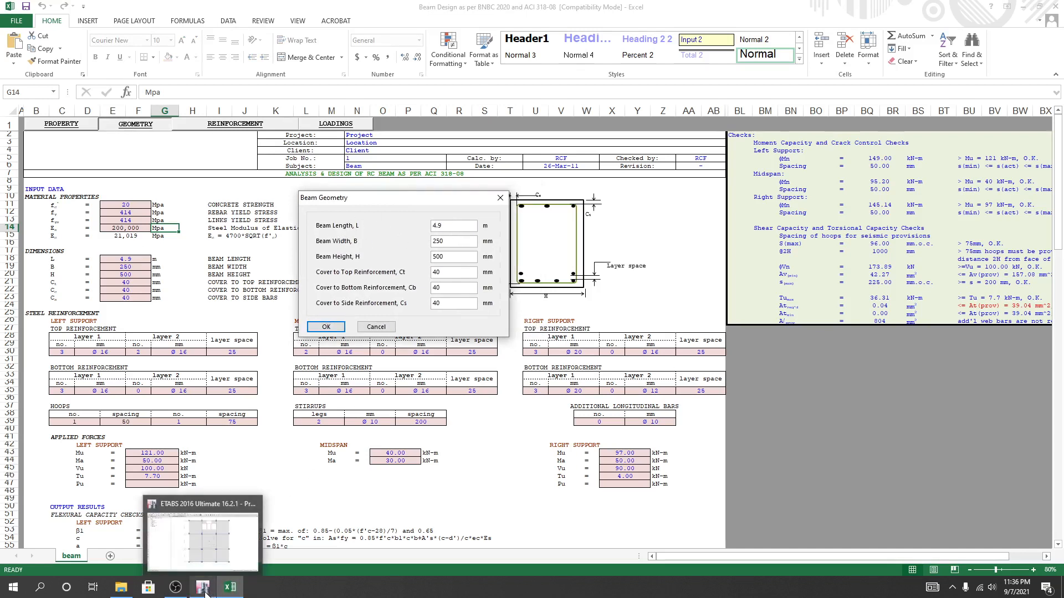
pyautogui.click(202, 540)
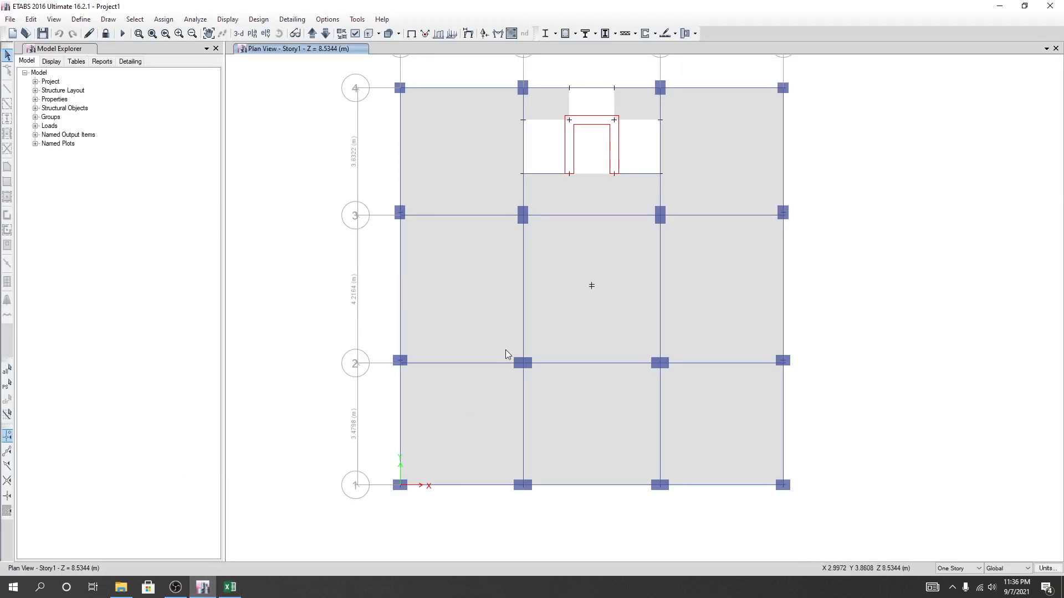
pyautogui.moveTo(916, 351); pyautogui.dragTo(847, 397)
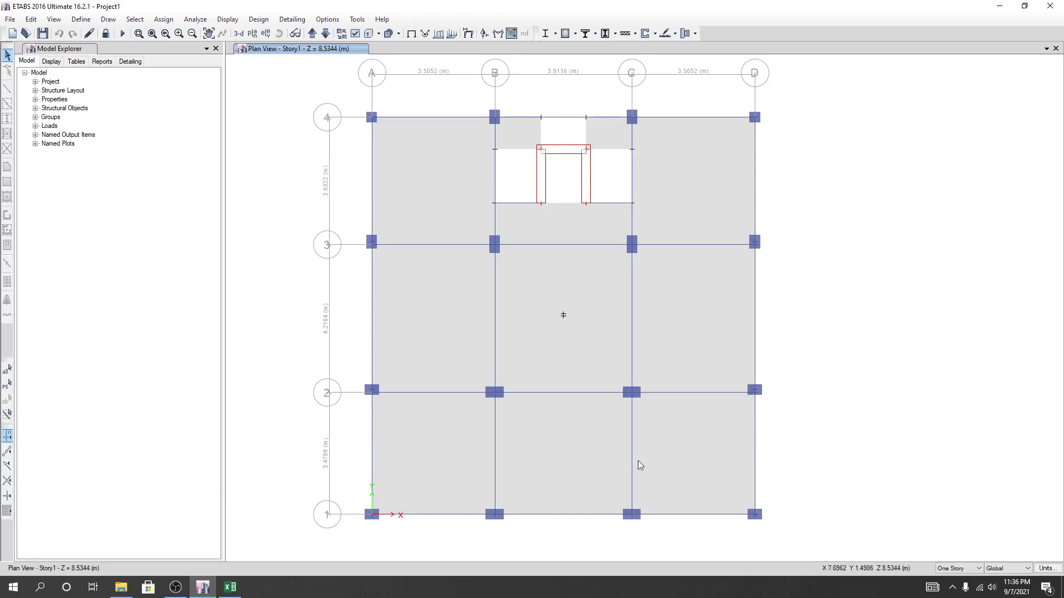
pyautogui.click(559, 394)
pyautogui.rightClick(559, 397)
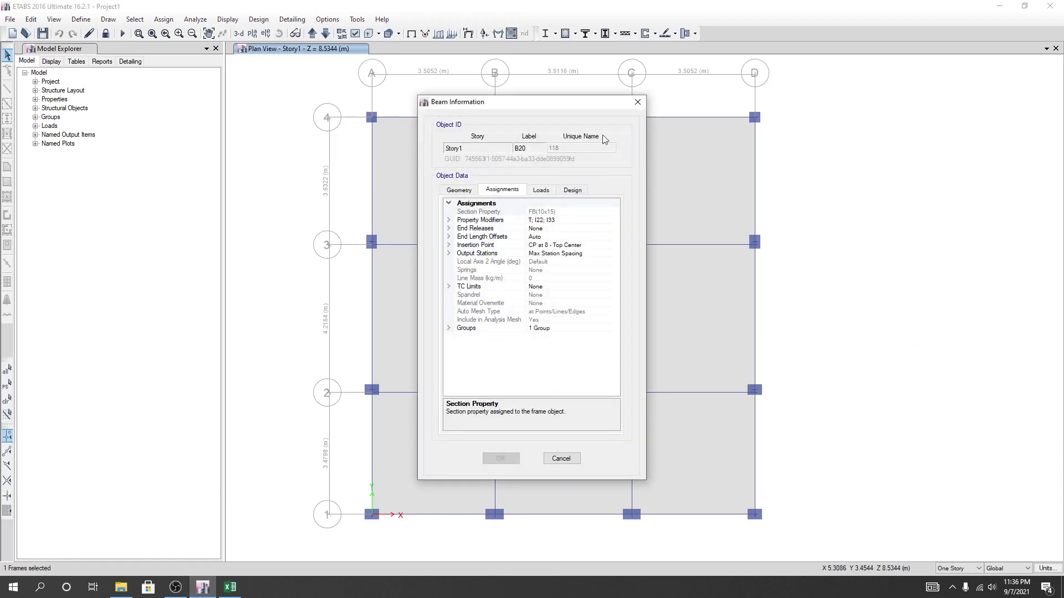
pyautogui.click(638, 102)
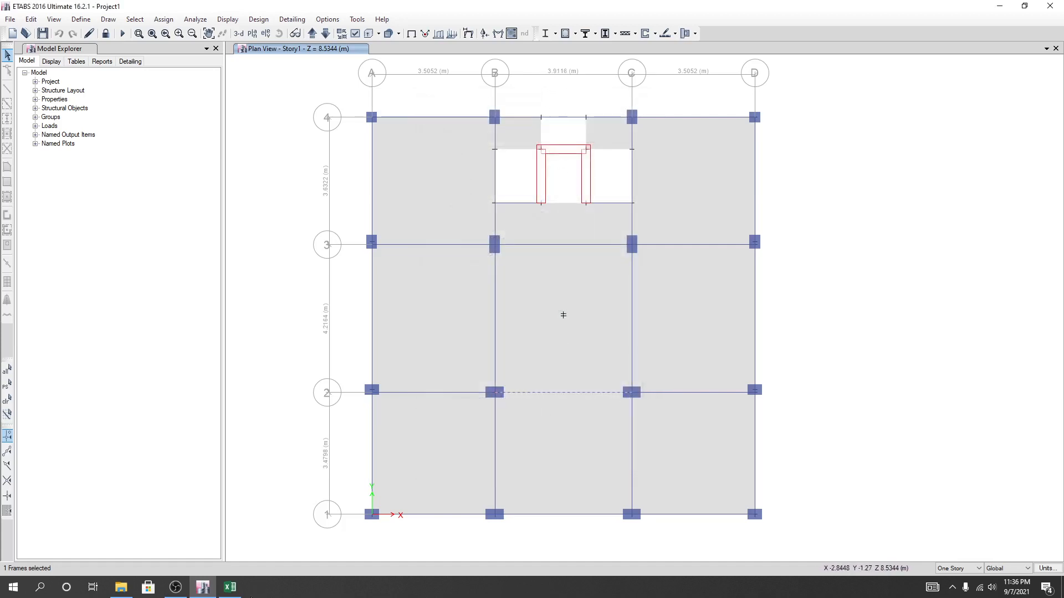
# Step: Switch back to the Excel beam geometry inputs and set the beam length to 3.9116 m
pyautogui.click(230, 587)
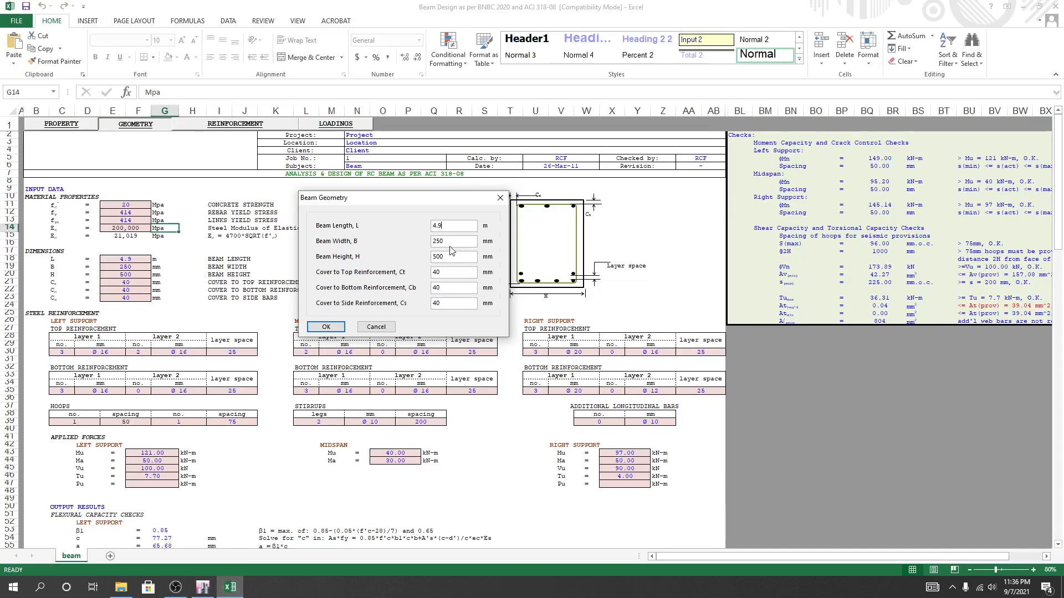
pyautogui.write('3.9116')
pyautogui.click(452, 241)
# Step: Switch to ETABS and check the section property assigned to the grid line 2 beam between grids B and C
pyautogui.click(203, 587)
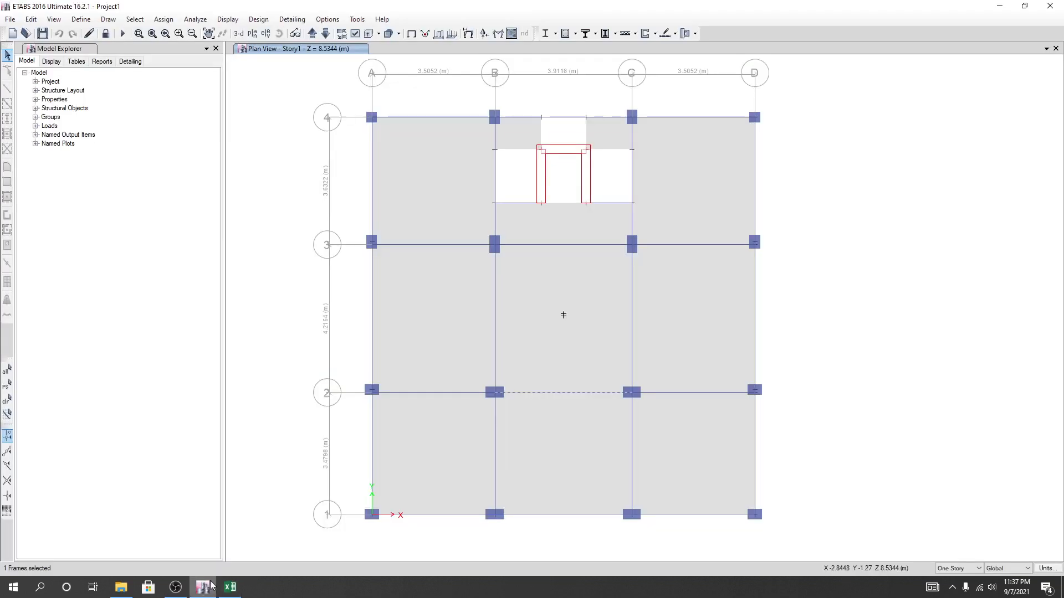
pyautogui.rightClick(553, 395)
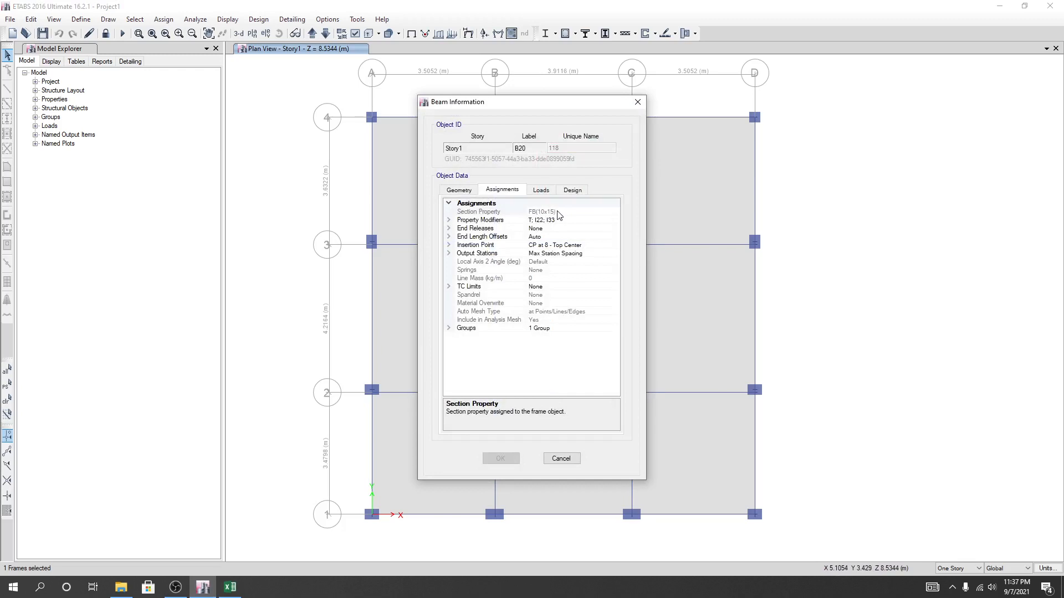
pyautogui.click(484, 220)
pyautogui.click(510, 213)
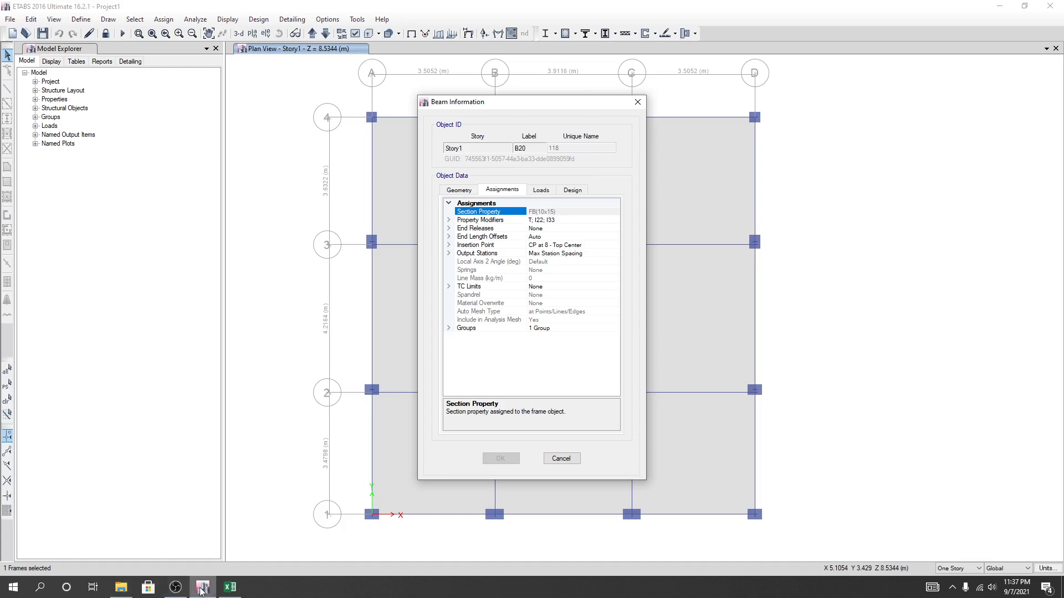
# Step: Return to the Excel beam geometry inputs, calculate 15 × 25 in Calculator, and set the beam height to 375 mm
pyautogui.moveTo(227, 594)
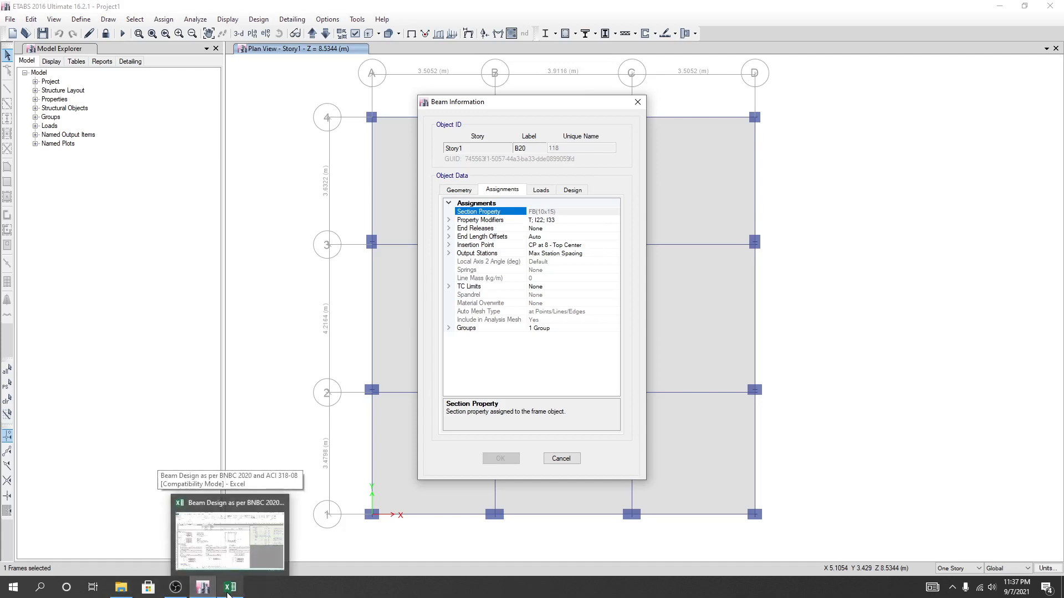
pyautogui.click(228, 593)
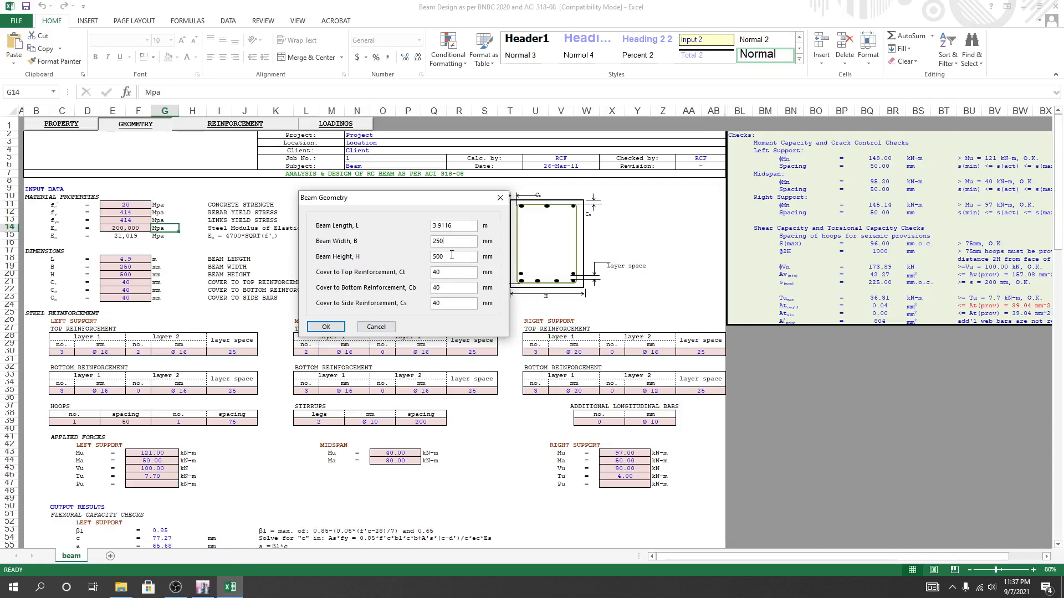
pyautogui.click(13, 587)
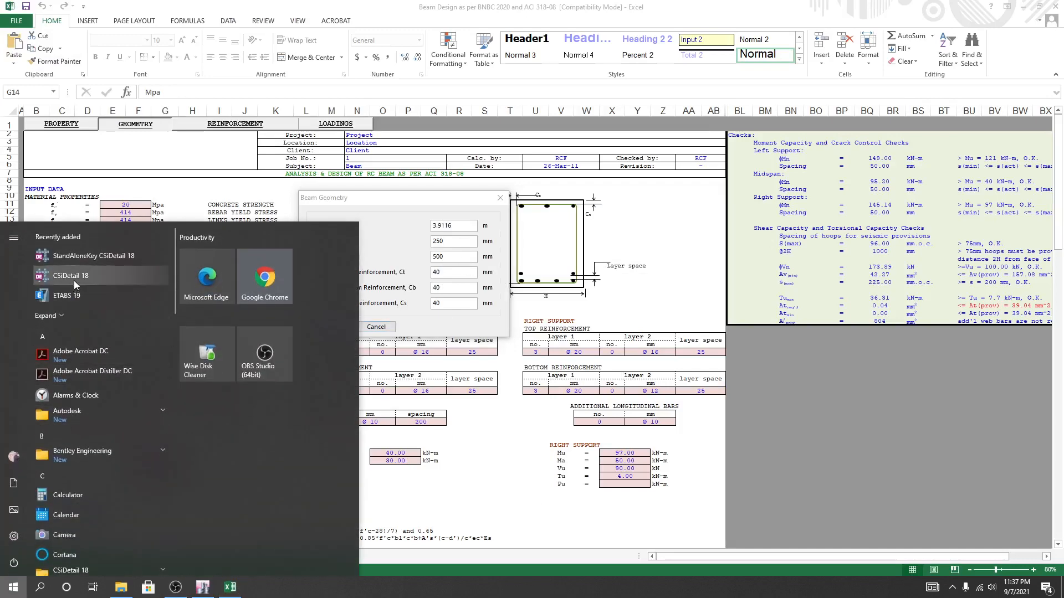
pyautogui.click(81, 494)
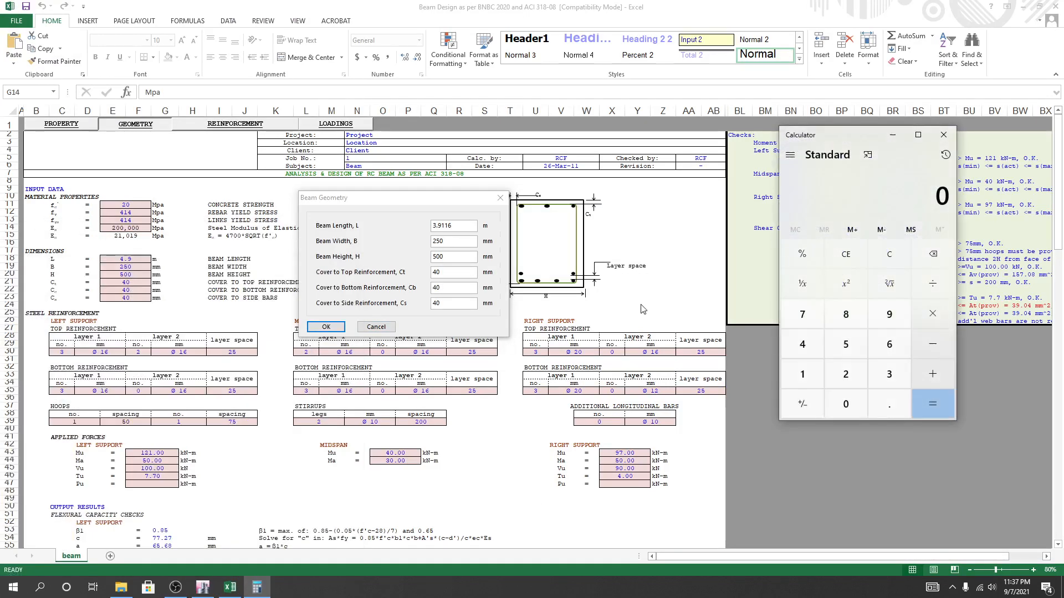
pyautogui.click(809, 378)
pyautogui.click(840, 348)
pyautogui.click(931, 316)
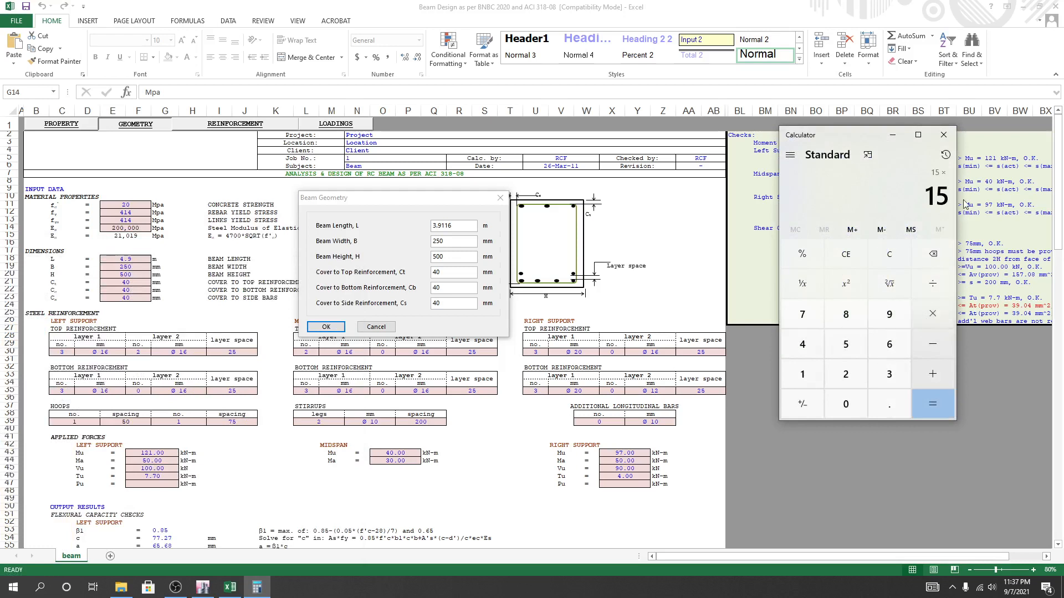
pyautogui.click(847, 369)
pyautogui.click(846, 344)
pyautogui.click(933, 404)
pyautogui.click(454, 258)
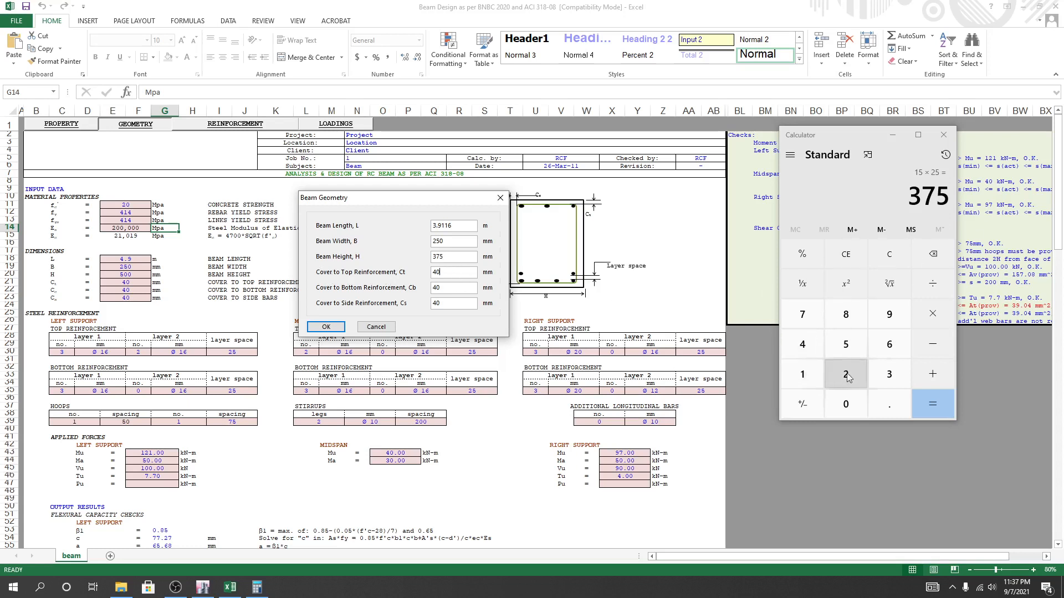
# Step: Calculate 1.5 × 25 in Calculator for the cover, and apply the beam geometry with 40 mm top, bottom and side covers
pyautogui.click(803, 374)
pyautogui.click(889, 404)
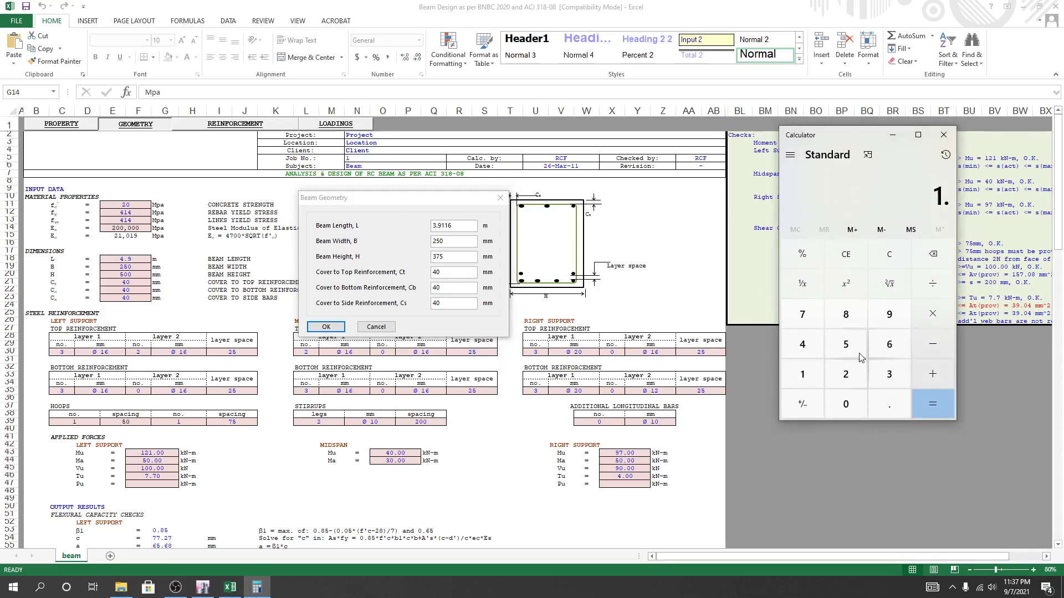
pyautogui.click(846, 344)
pyautogui.click(929, 317)
pyautogui.click(850, 370)
pyautogui.click(850, 347)
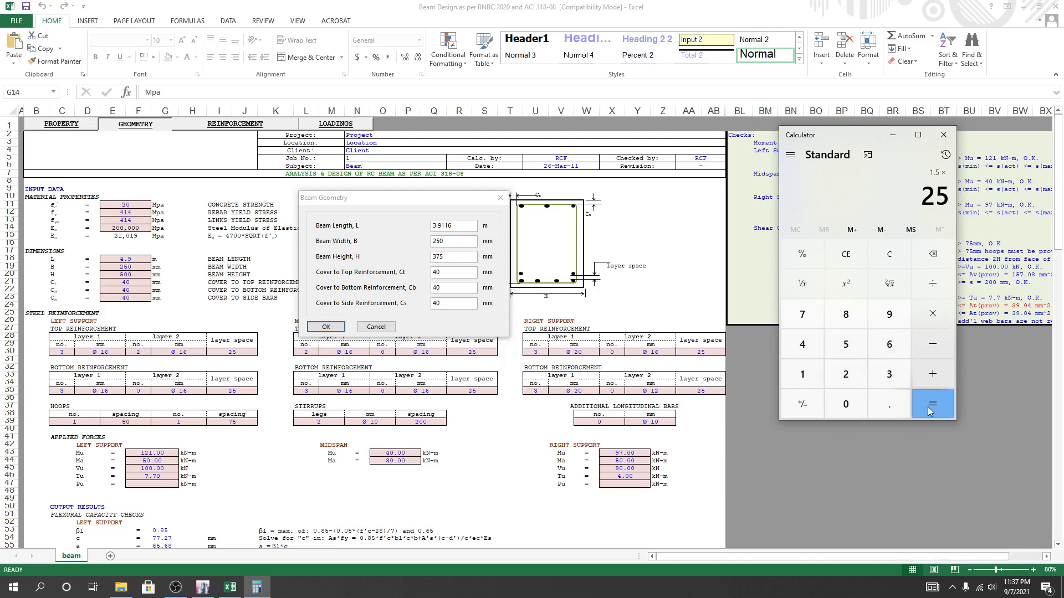
pyautogui.click(928, 406)
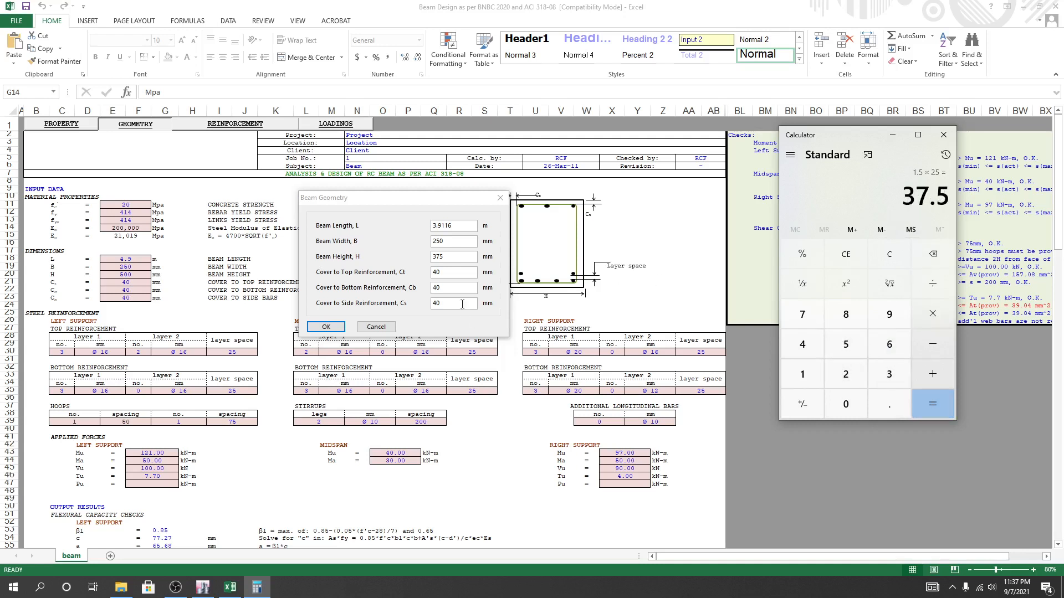
pyautogui.click(455, 271)
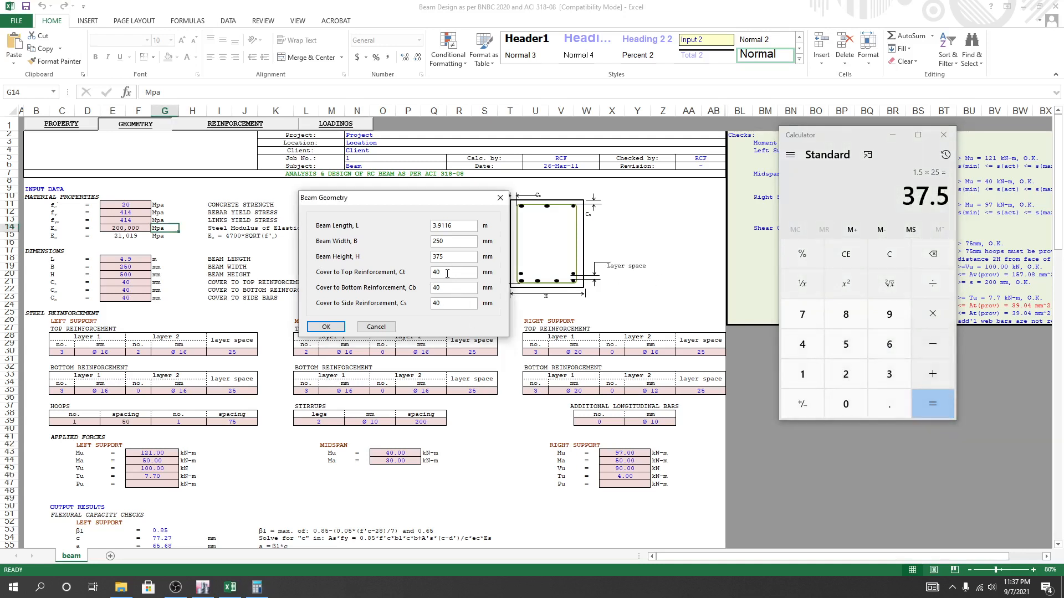
pyautogui.click(330, 327)
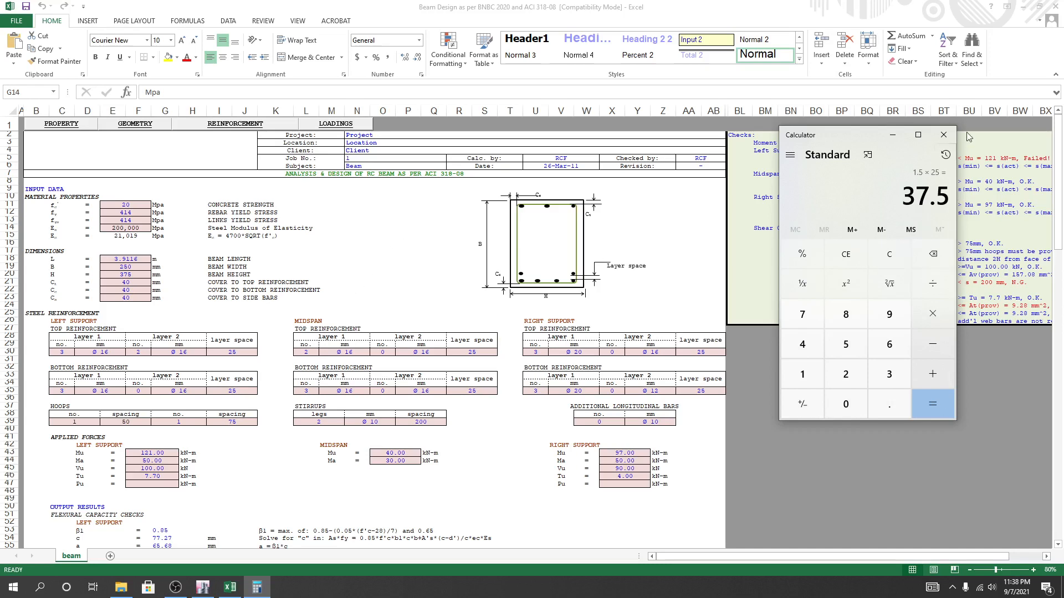
# Step: Close Calculator and open the sheet's loading inputs, going over the left support, midspan and right support force fields
pyautogui.click(944, 135)
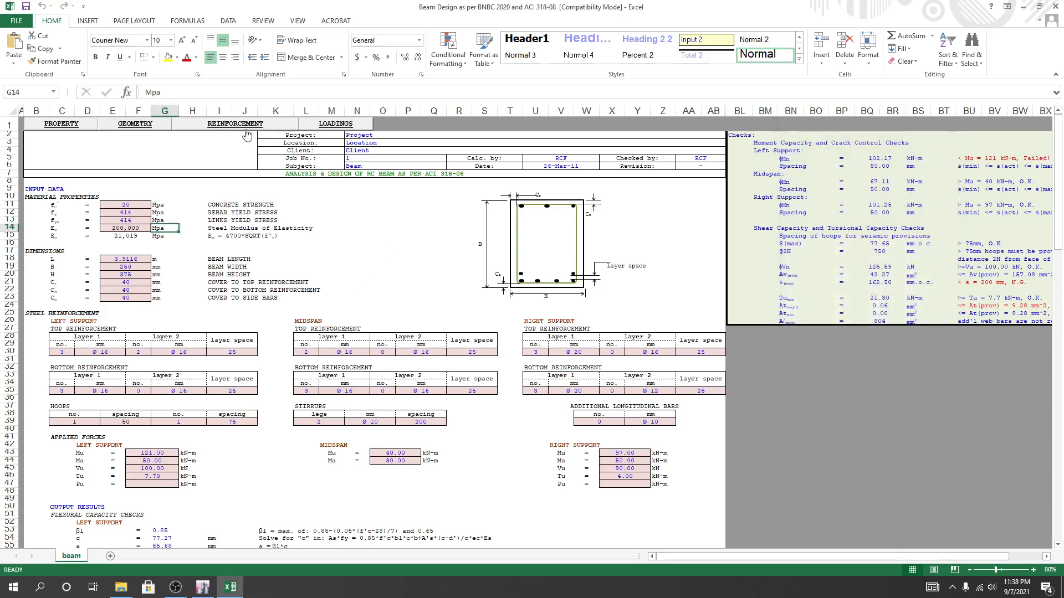
pyautogui.click(333, 125)
pyautogui.moveTo(405, 199); pyautogui.dragTo(380, 158)
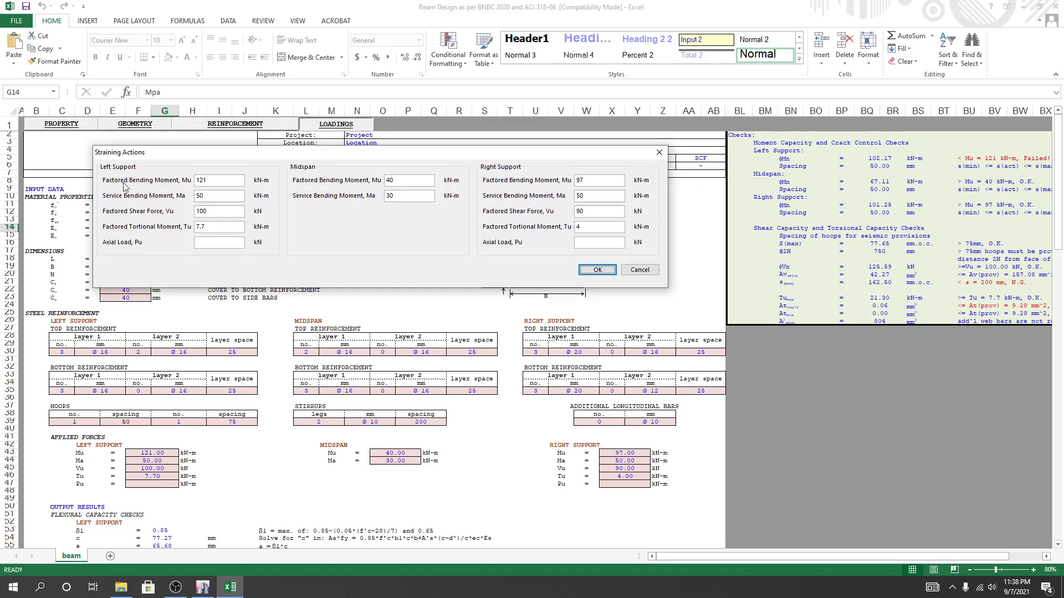
pyautogui.click(230, 180)
pyautogui.click(399, 178)
pyautogui.click(597, 240)
# Step: Switch to ETABS, hide the floors and walls in the Story1 plan view, and clear the beam selection
pyautogui.click(203, 587)
pyautogui.click(572, 460)
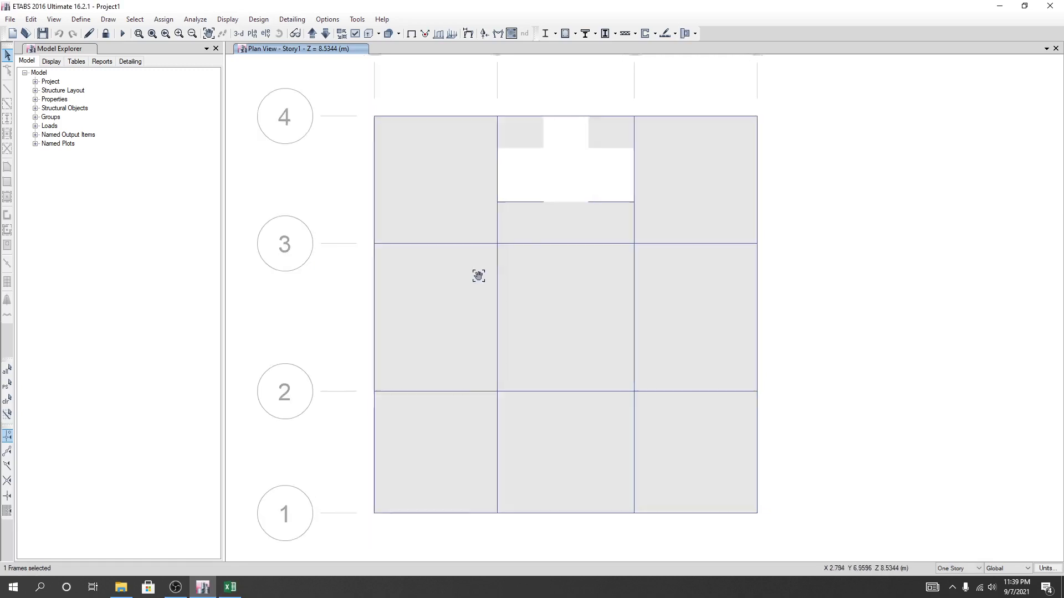
pyautogui.click(355, 34)
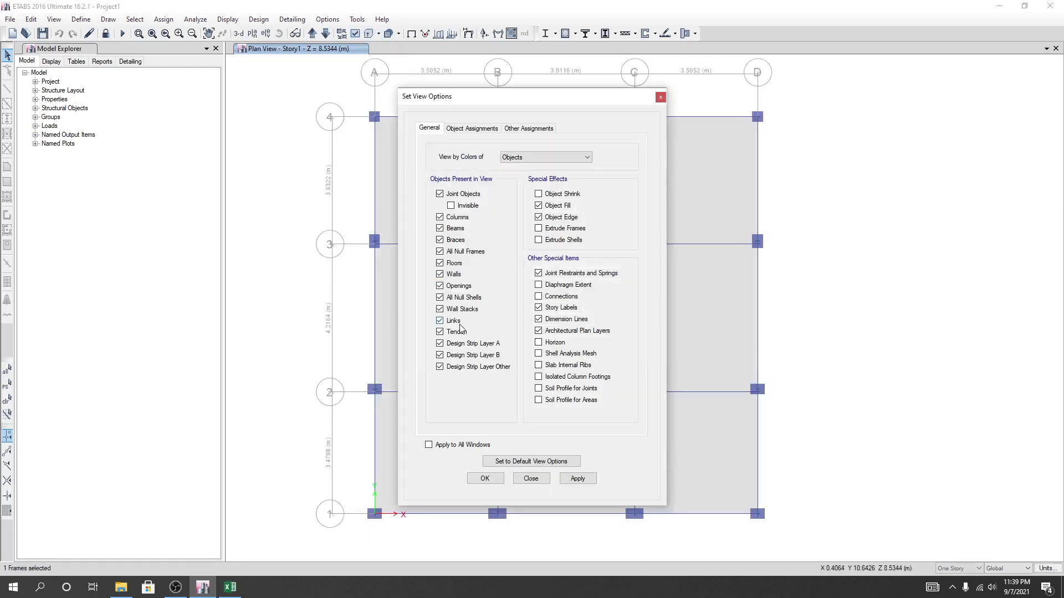
pyautogui.click(175, 587)
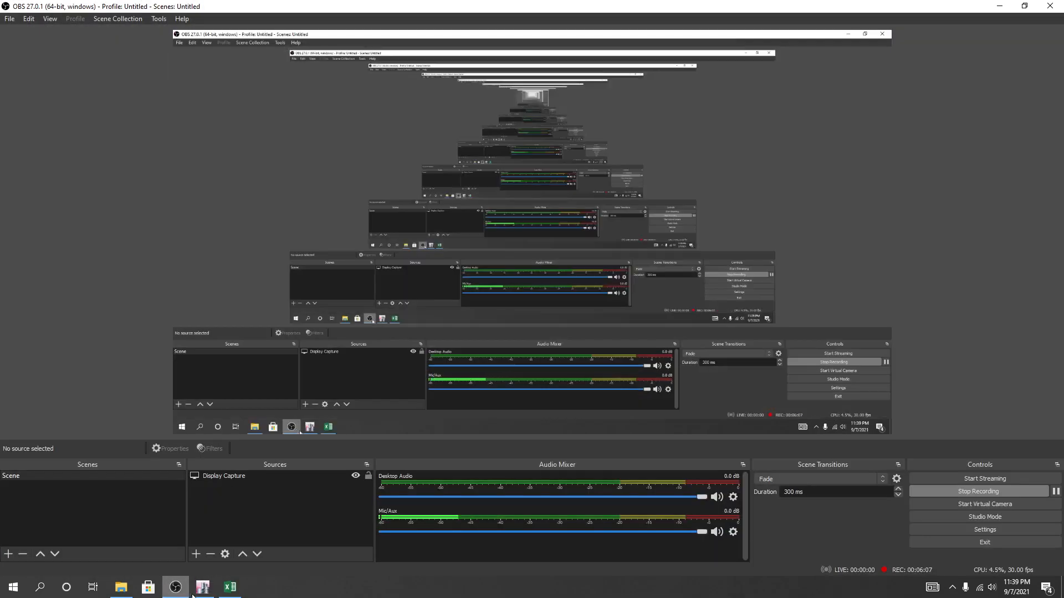
pyautogui.click(203, 587)
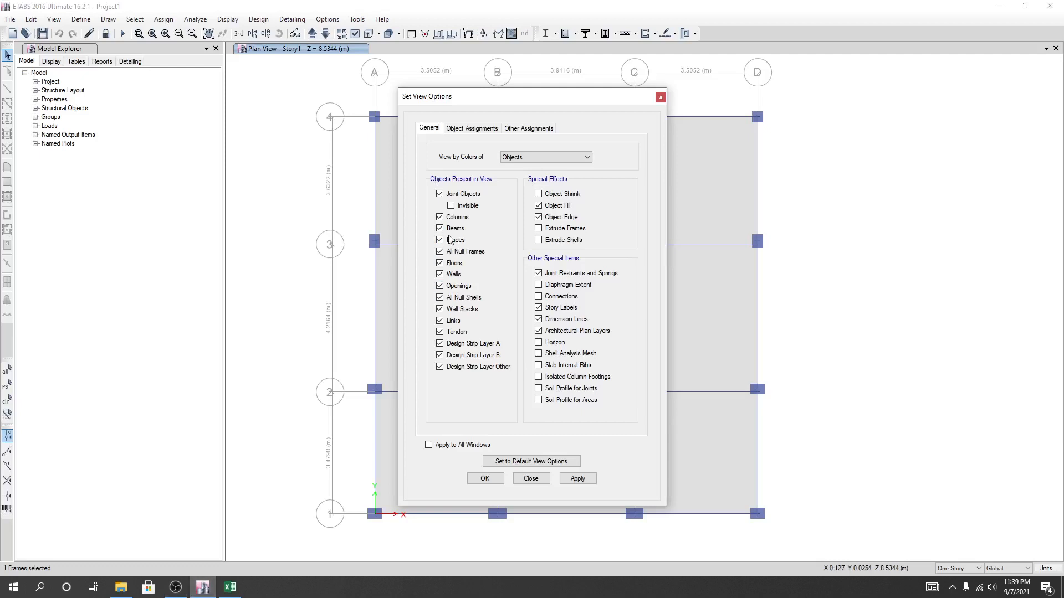
pyautogui.click(450, 229)
pyautogui.click(451, 231)
pyautogui.click(450, 265)
pyautogui.click(453, 275)
pyautogui.click(573, 480)
pyautogui.click(485, 479)
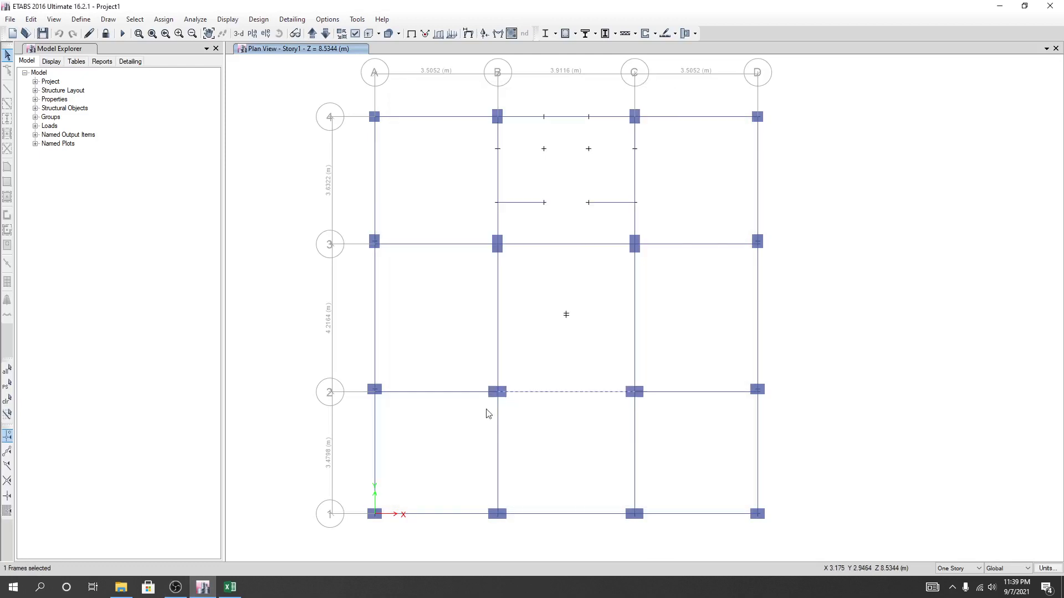
pyautogui.click(525, 403)
pyautogui.moveTo(530, 355); pyautogui.dragTo(524, 354)
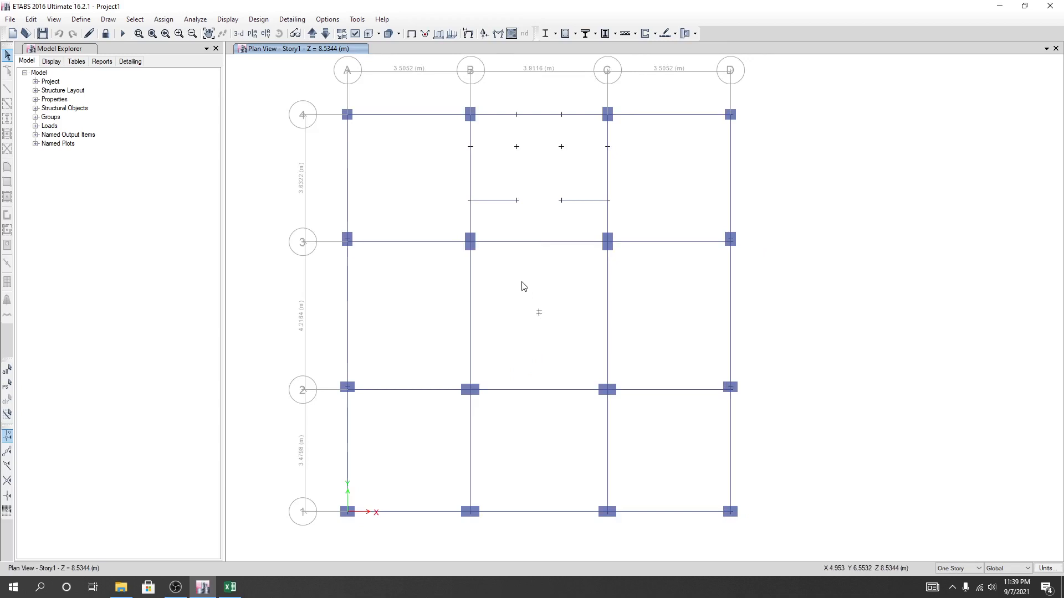
# Step: Open the member force diagram settings and choose the Envelope load combination with Max and Min values
pyautogui.click(498, 38)
pyautogui.moveTo(526, 150); pyautogui.dragTo(194, 119)
pyautogui.click(189, 157)
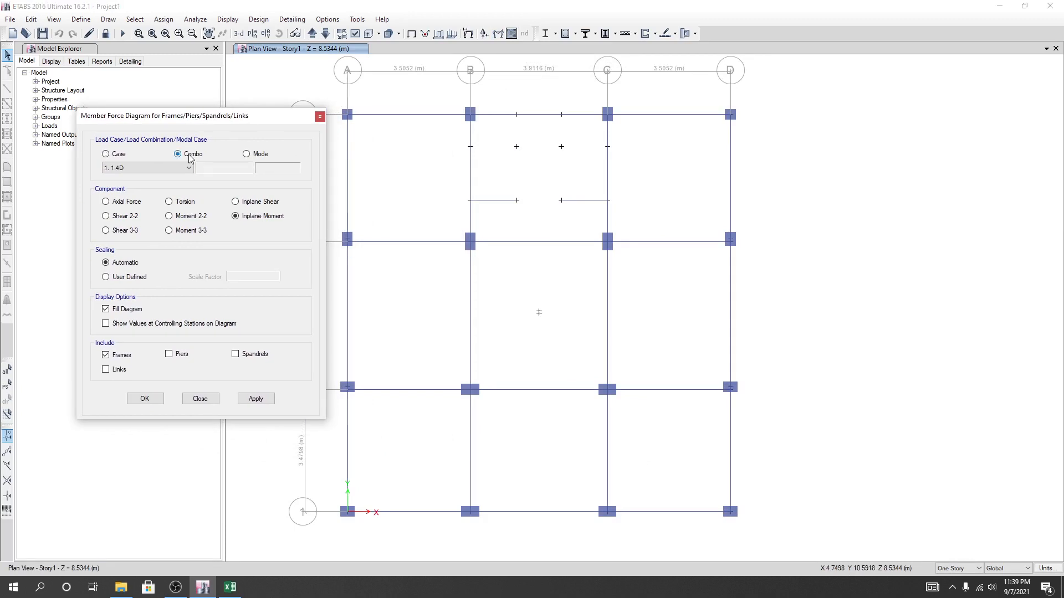
pyautogui.click(188, 167)
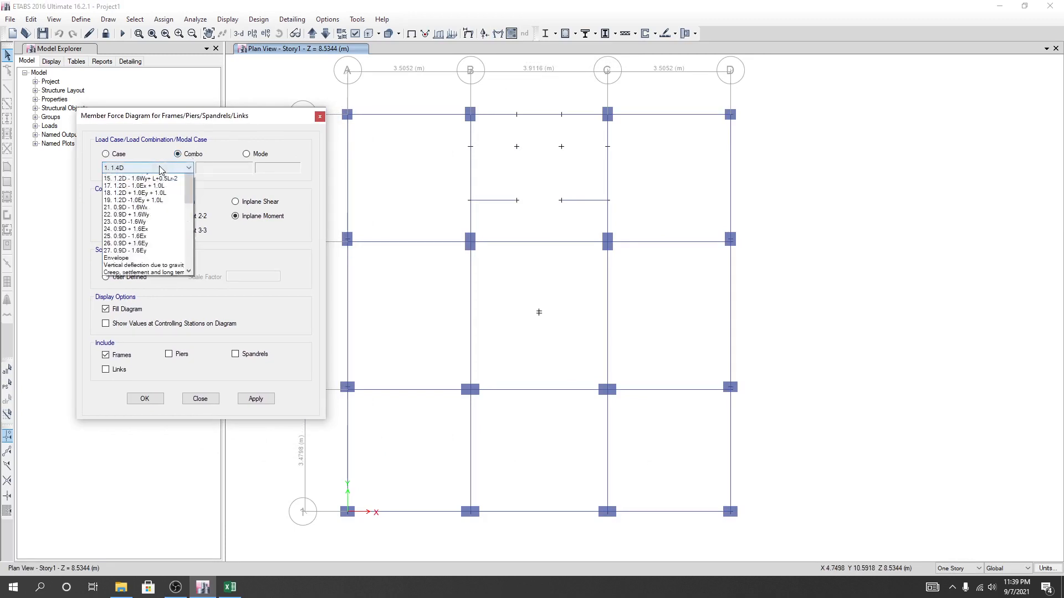
pyautogui.scroll(-3, 158, 287)
pyautogui.scroll(4, 159, 288)
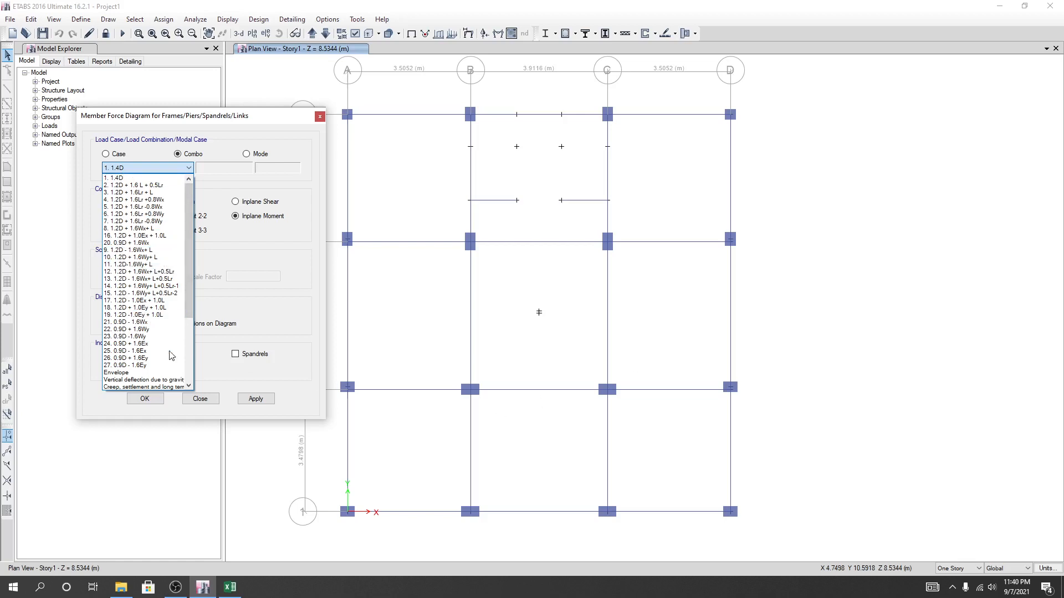
pyautogui.click(126, 373)
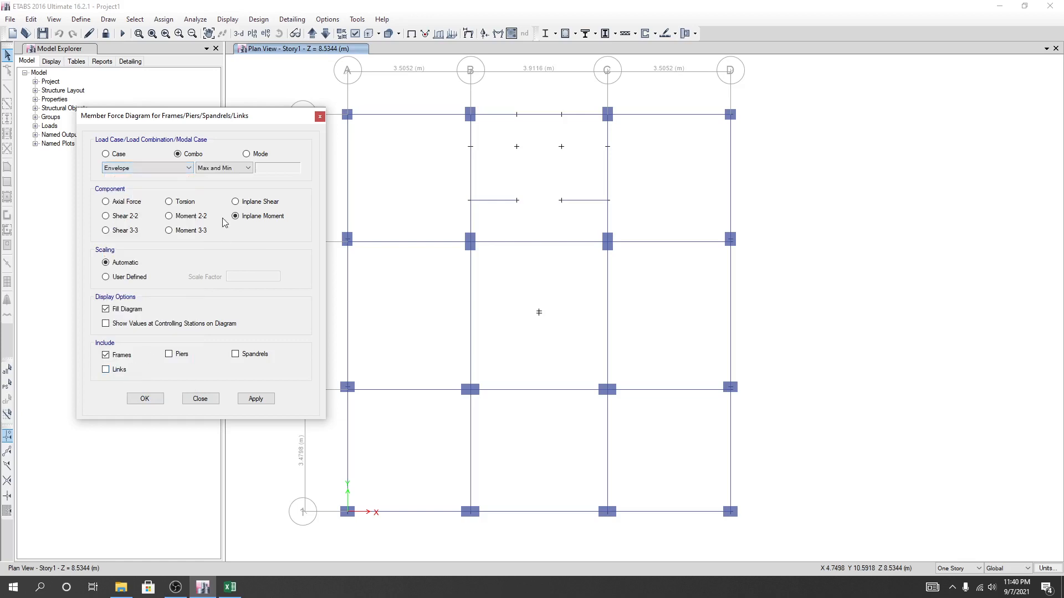
pyautogui.click(228, 168)
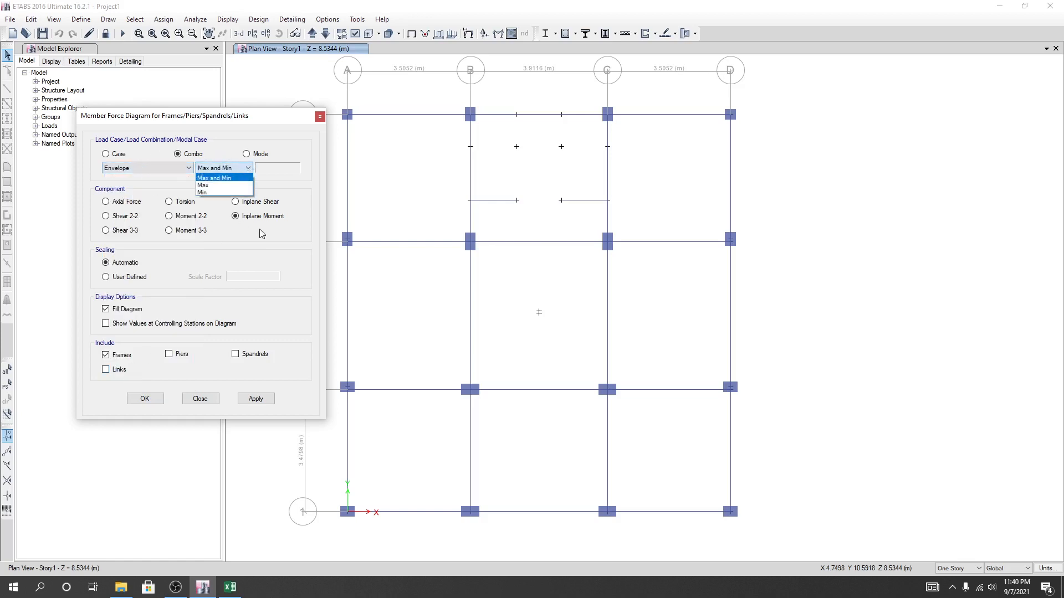
pyautogui.click(237, 178)
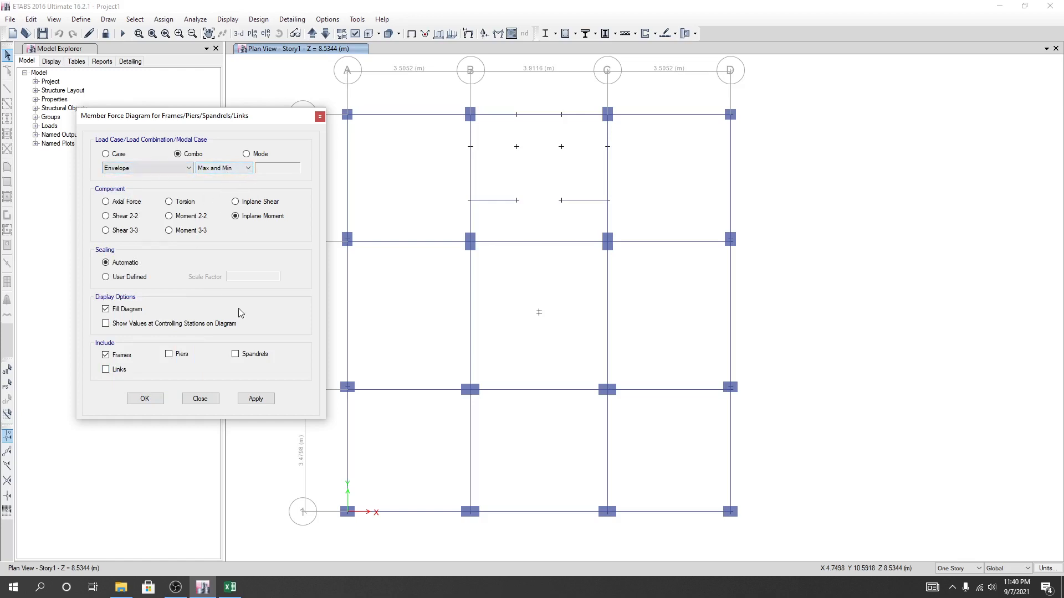
# Step: Display the filled Moment 2-2 diagram on the frames with values at controlling stations
pyautogui.click(169, 215)
pyautogui.click(124, 311)
pyautogui.click(108, 324)
pyautogui.click(257, 400)
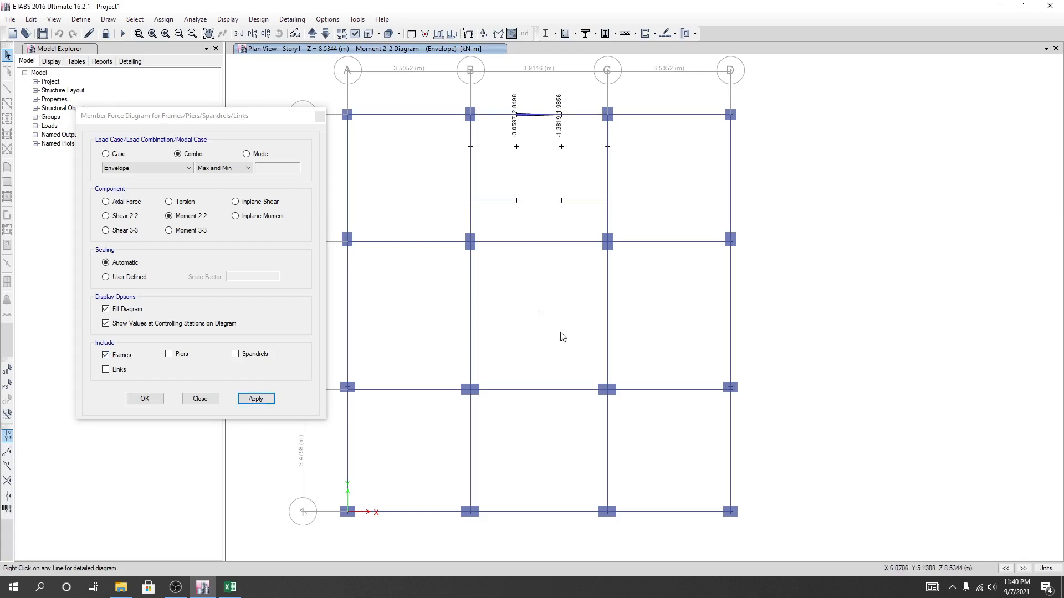
pyautogui.moveTo(565, 337); pyautogui.dragTo(568, 317)
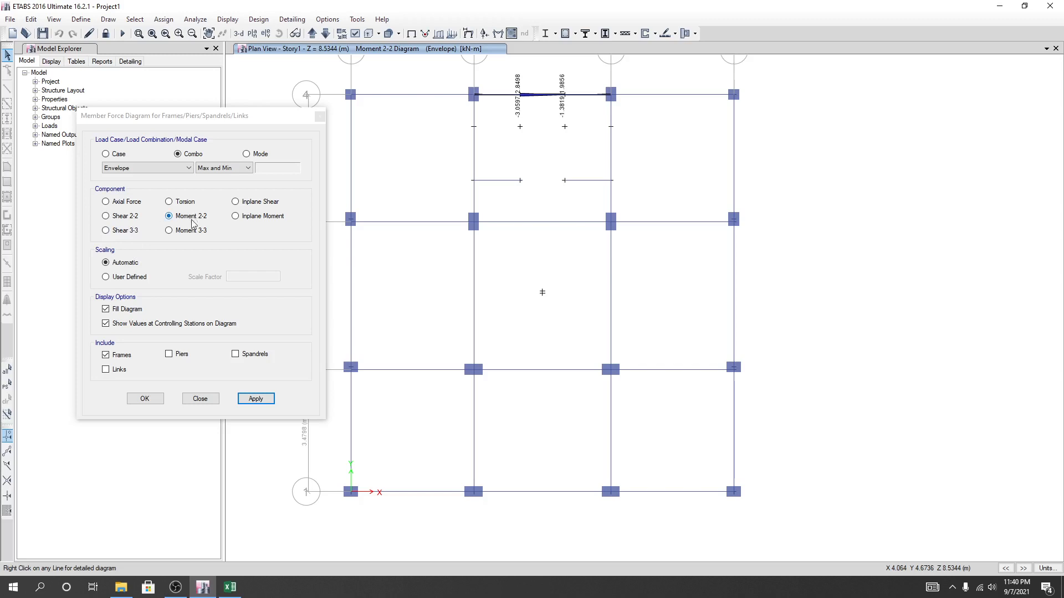
# Step: Display the Moment 3-3 diagram instead and open the detailed diagram of the grid line 2 beam between grids B and C
pyautogui.click(173, 231)
pyautogui.click(256, 398)
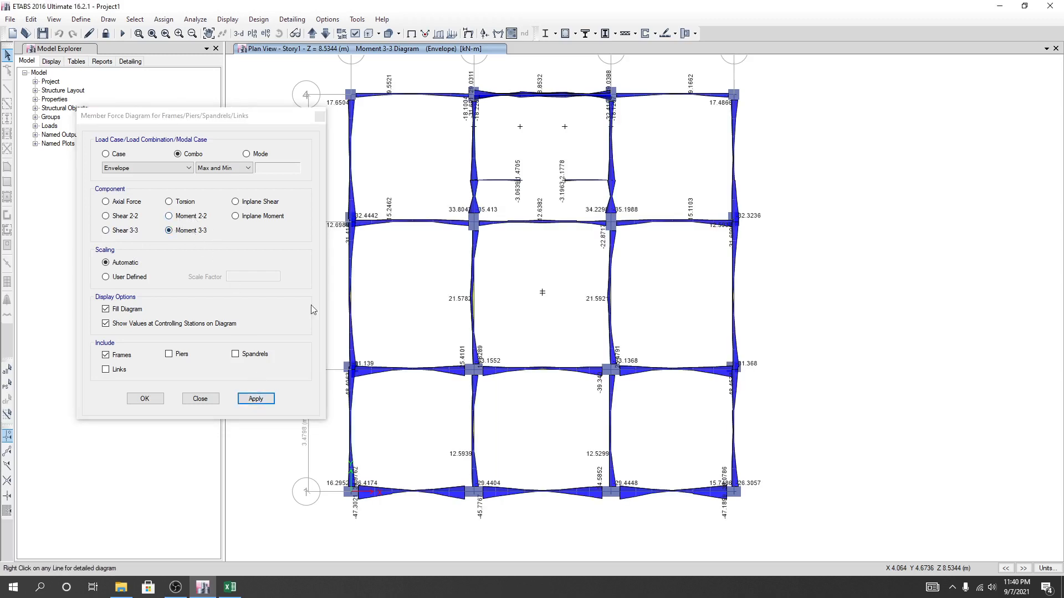
pyautogui.scroll(3, 543, 350)
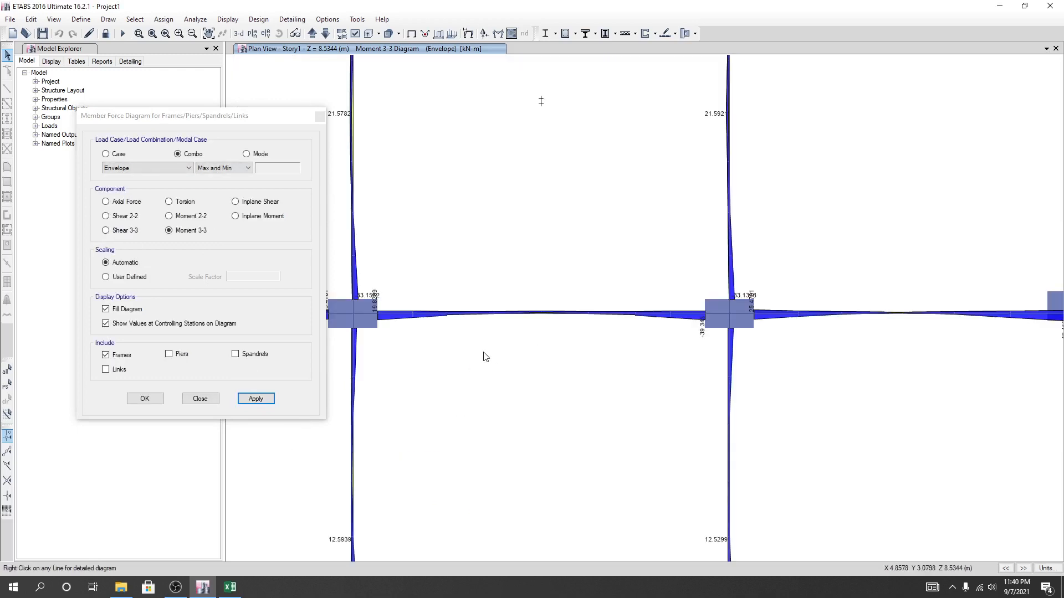
pyautogui.moveTo(488, 374); pyautogui.dragTo(518, 381)
pyautogui.rightClick(511, 322)
pyautogui.press('Escape')
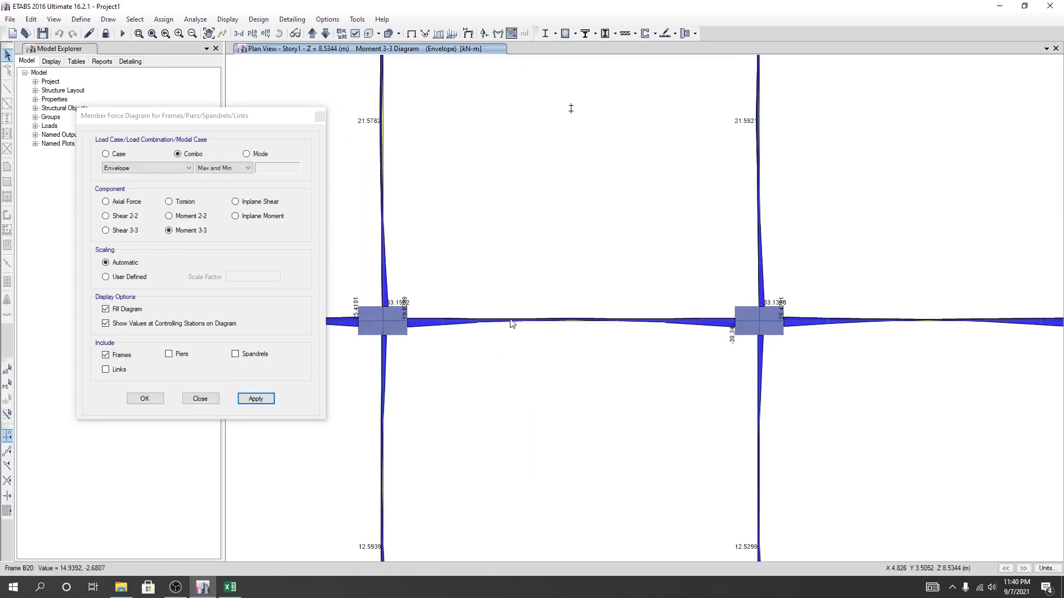
pyautogui.rightClick(510, 321)
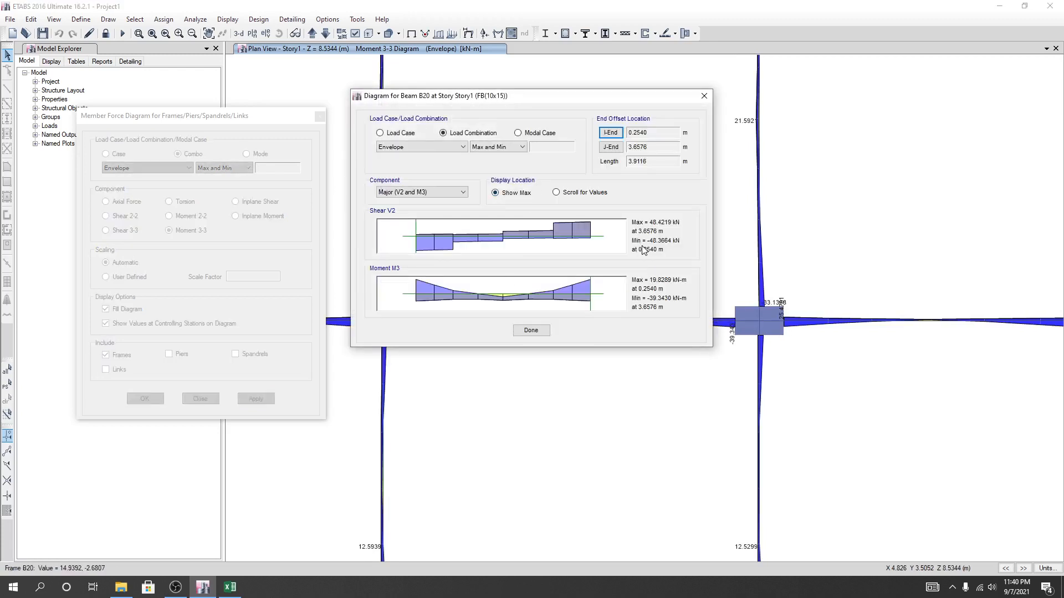
# Step: Examine the beam's envelope shear and moment at the left end and at midspan in the detailed diagram
pyautogui.click(428, 239)
pyautogui.click(412, 244)
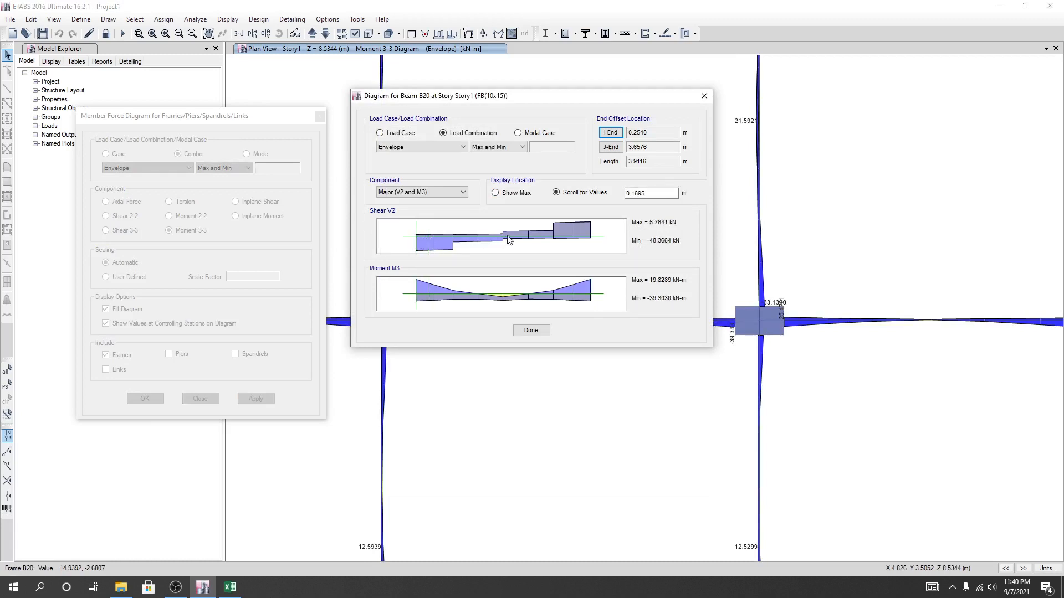
pyautogui.click(504, 299)
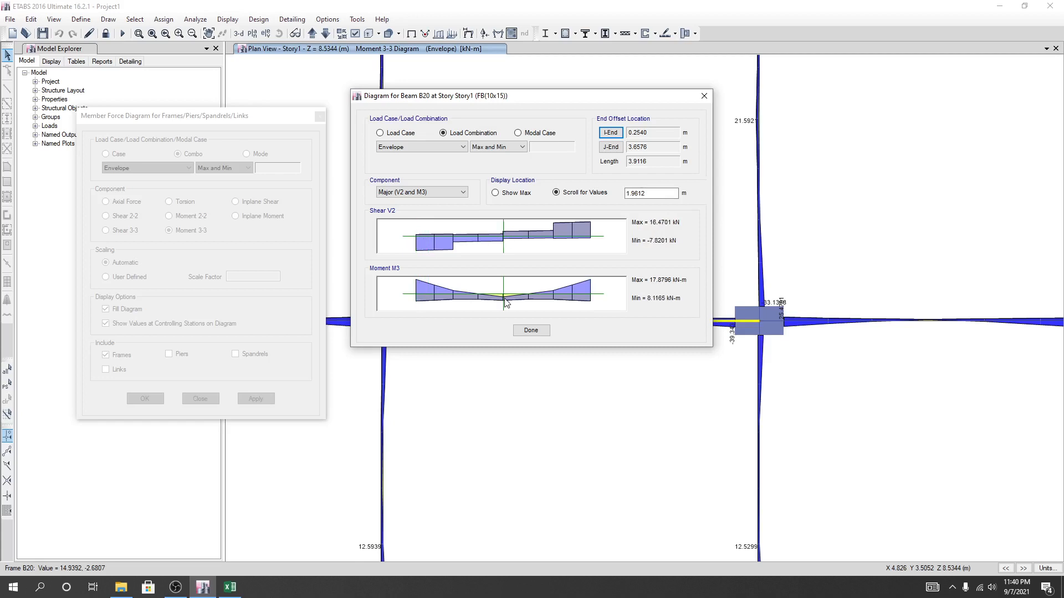
pyautogui.click(417, 300)
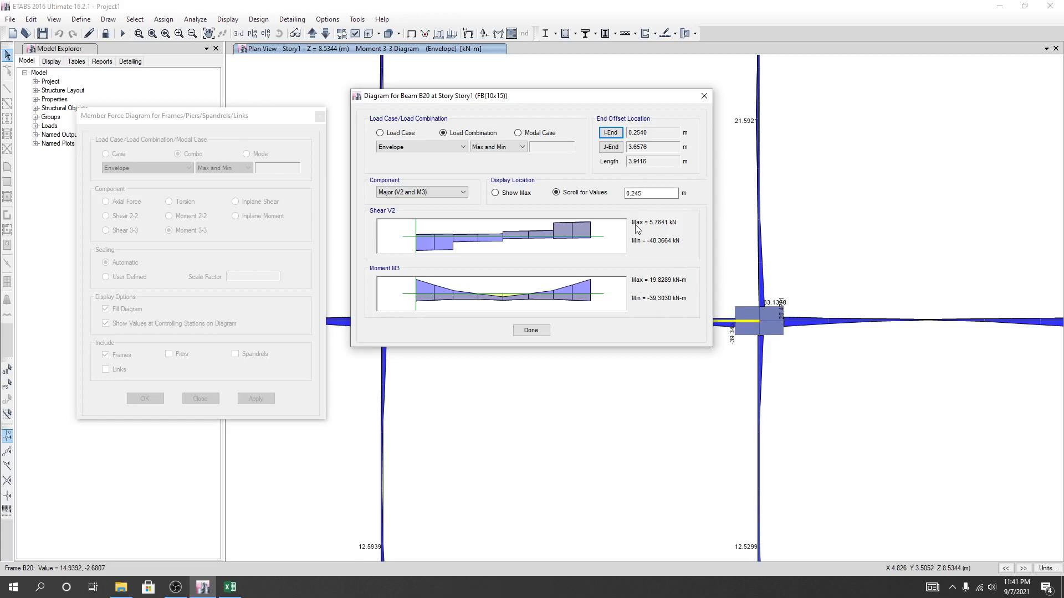
pyautogui.moveTo(580, 96); pyautogui.dragTo(557, 113)
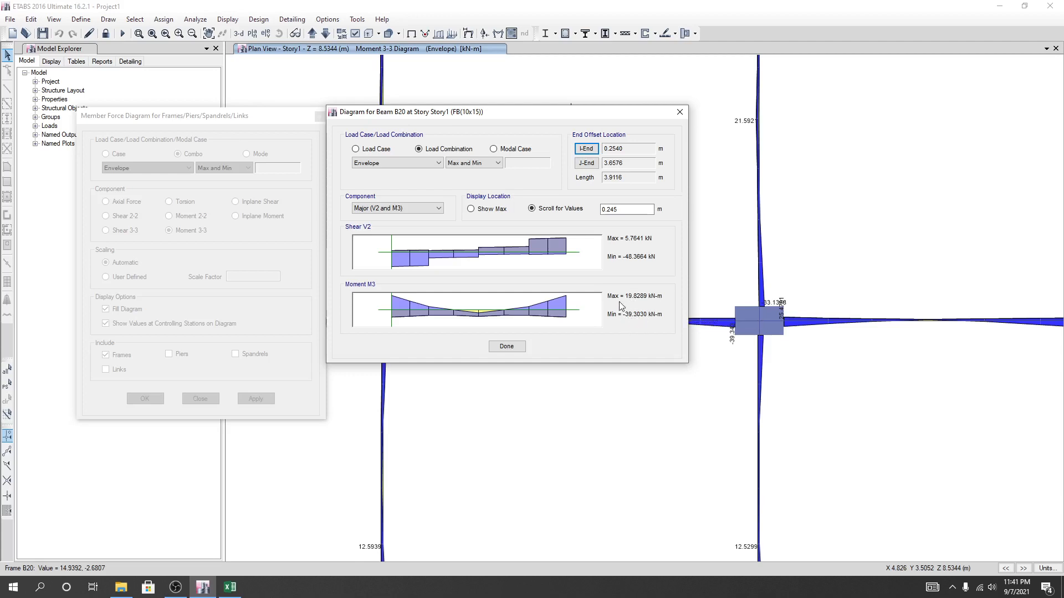
# Step: Set the left support's factored bending moment to 40 kN-m in the Excel loading inputs, rechecking the beam's end moment in ETABS
pyautogui.click(230, 587)
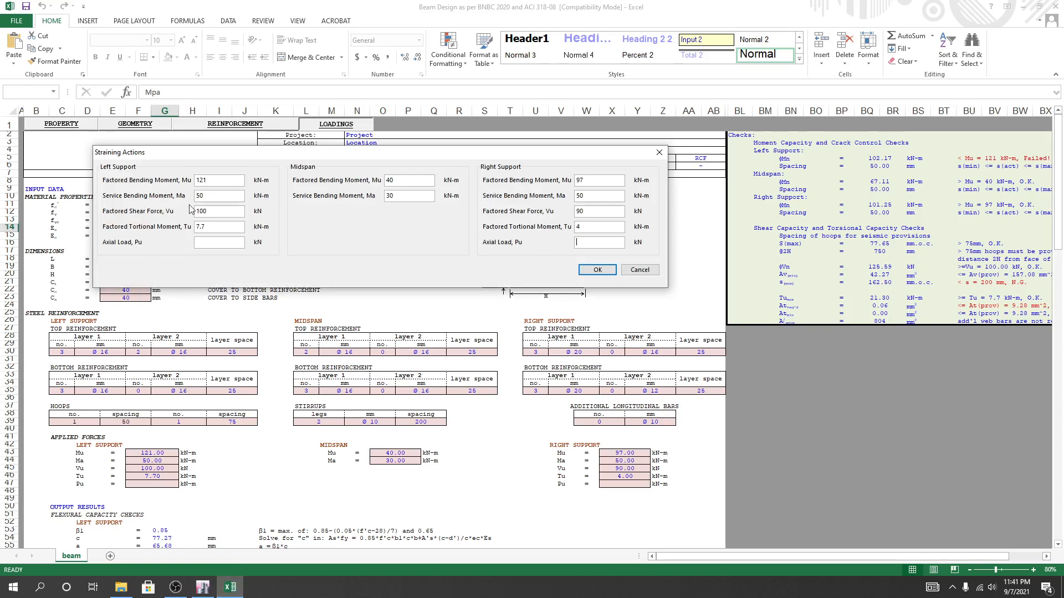
pyautogui.moveTo(213, 182); pyautogui.dragTo(172, 184)
pyautogui.click(203, 587)
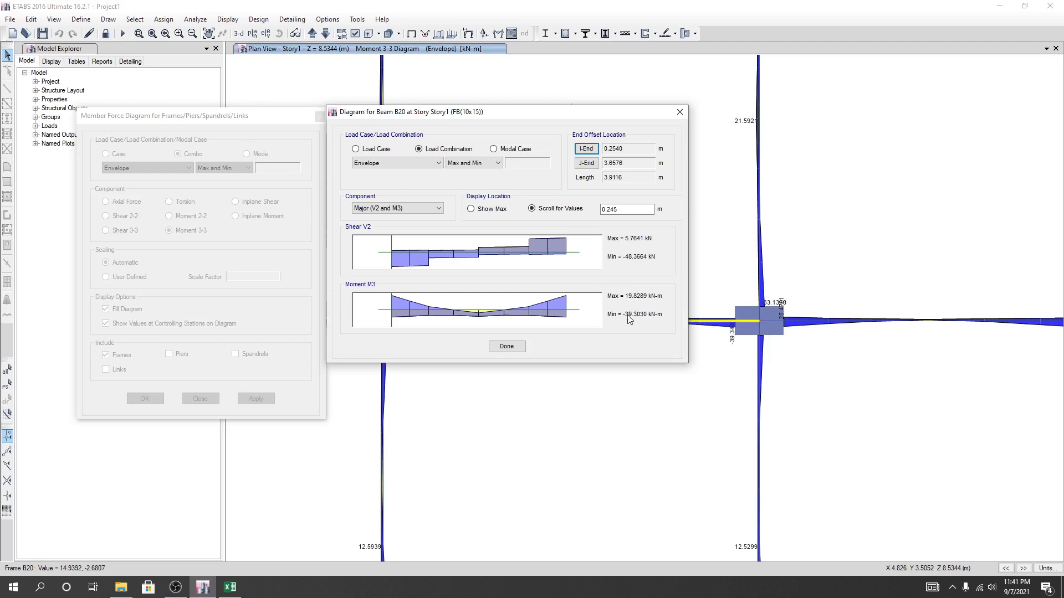
pyautogui.click(230, 588)
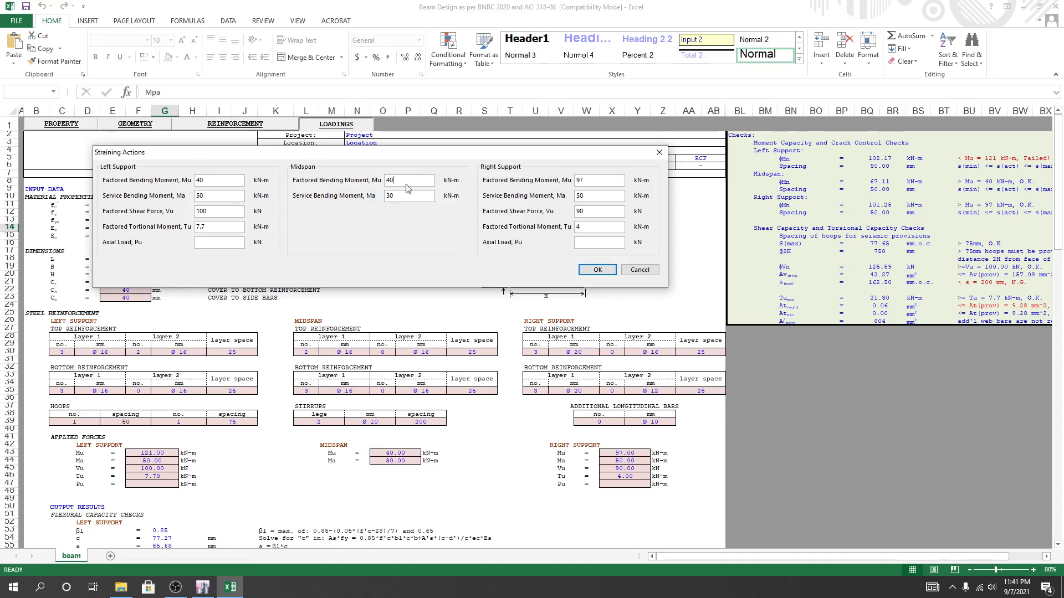
# Step: Read the beam's midspan moment in ETABS and set the midspan factored bending moment to 18 kN-m in Excel
pyautogui.click(205, 592)
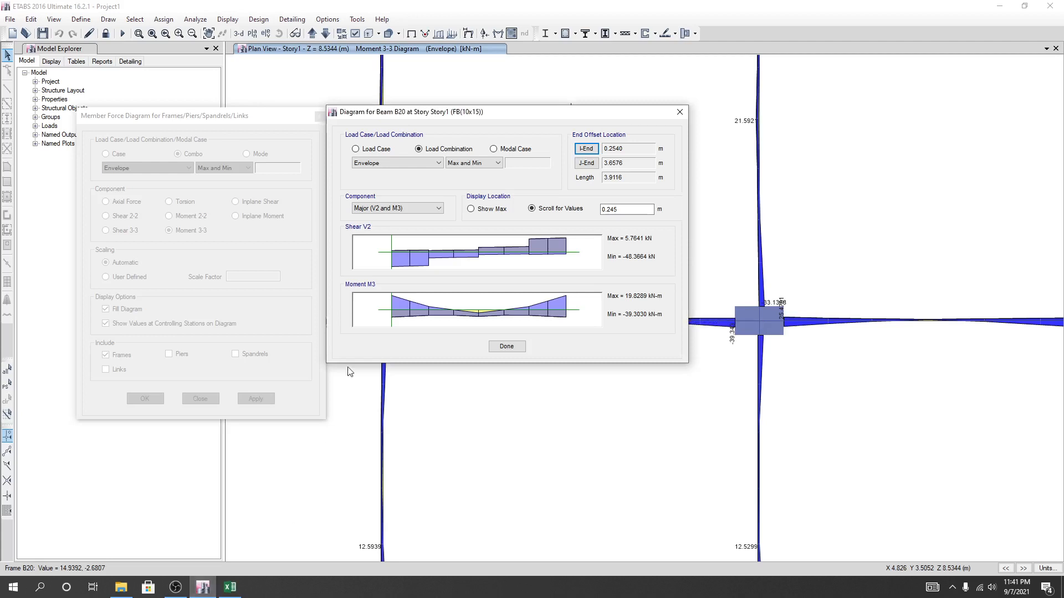
pyautogui.click(479, 314)
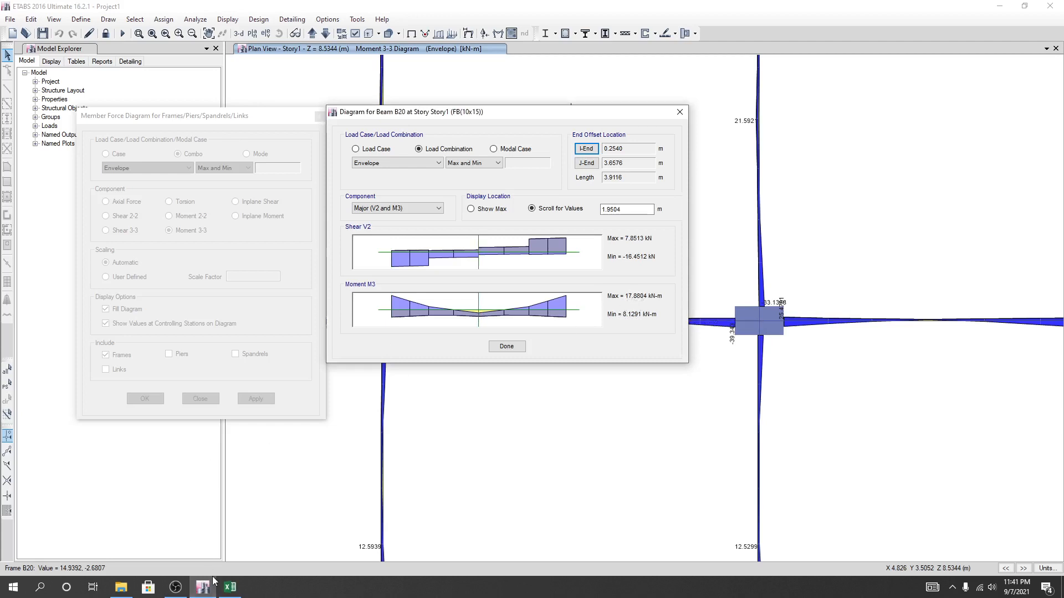
pyautogui.click(230, 587)
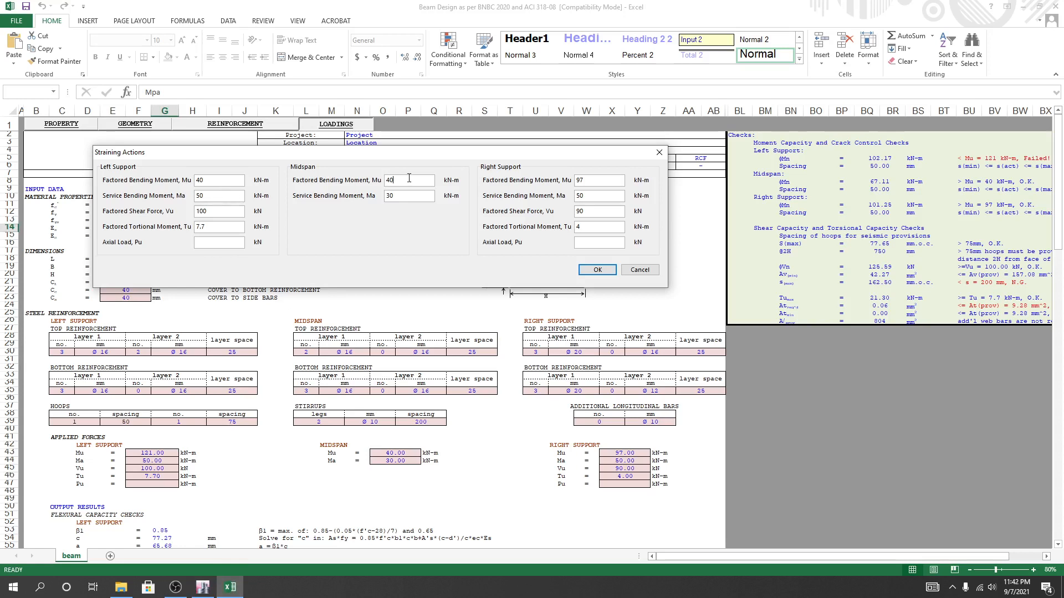
pyautogui.moveTo(402, 182); pyautogui.dragTo(351, 185)
# Step: Read the beam's right-end moment in ETABS, and set the right support's factored and left support's service bending moments to 40 kN-m in Excel
pyautogui.click(203, 588)
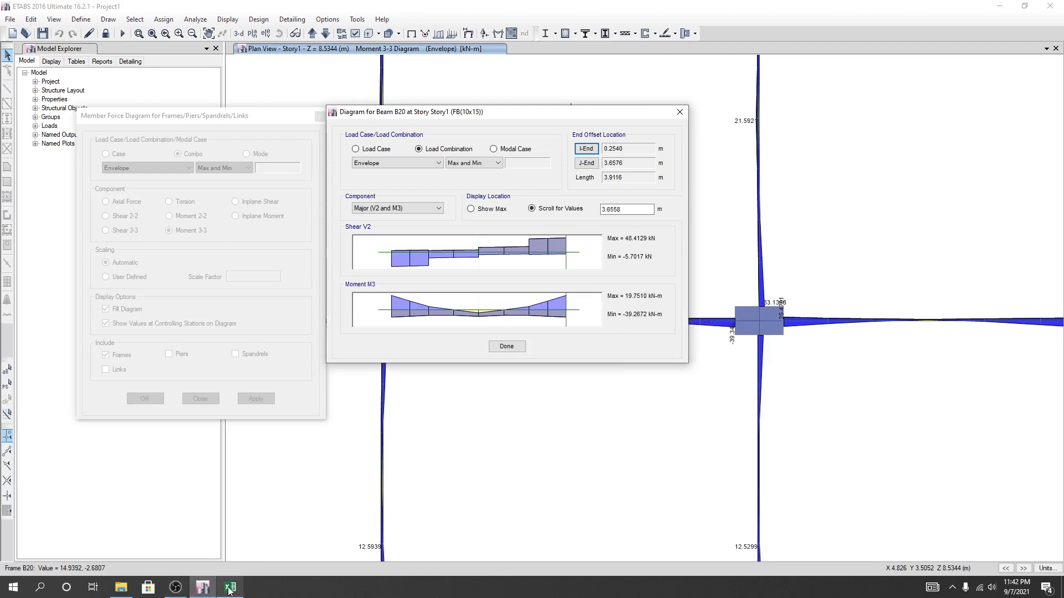
pyautogui.moveTo(230, 591)
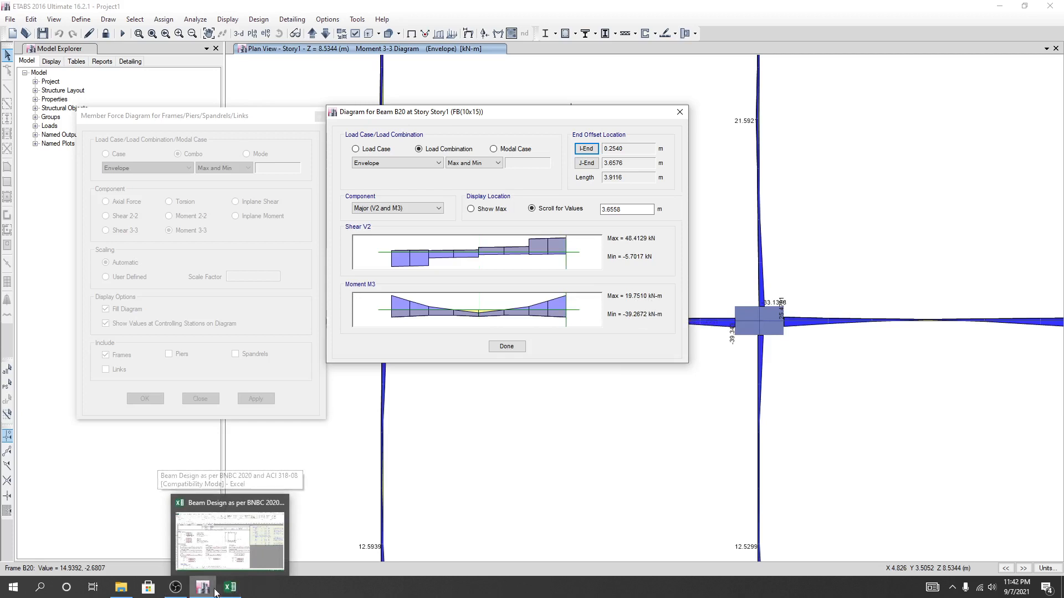
pyautogui.click(228, 591)
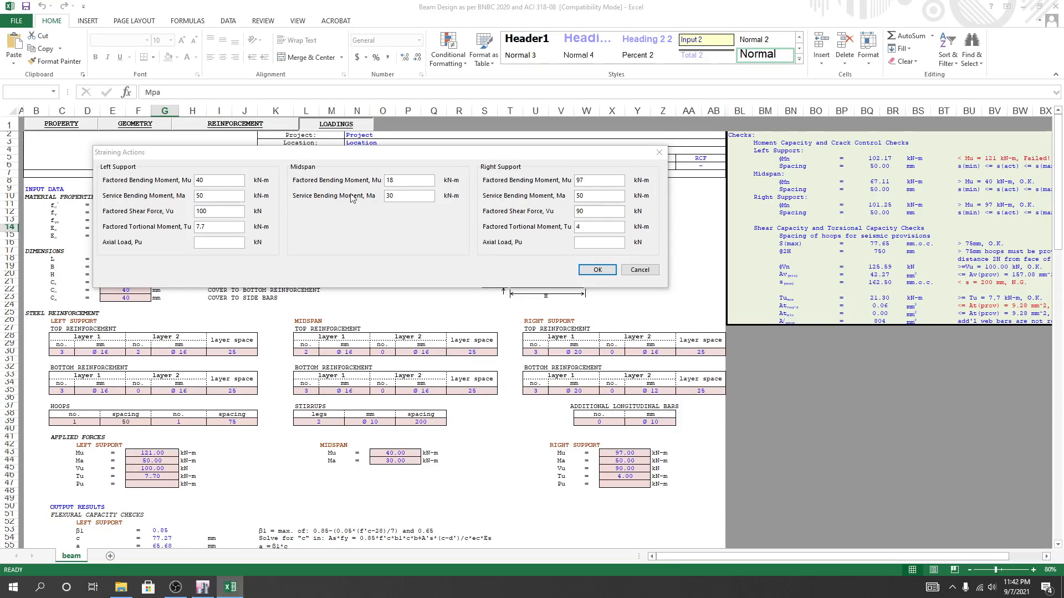
pyautogui.moveTo(605, 181); pyautogui.dragTo(533, 183)
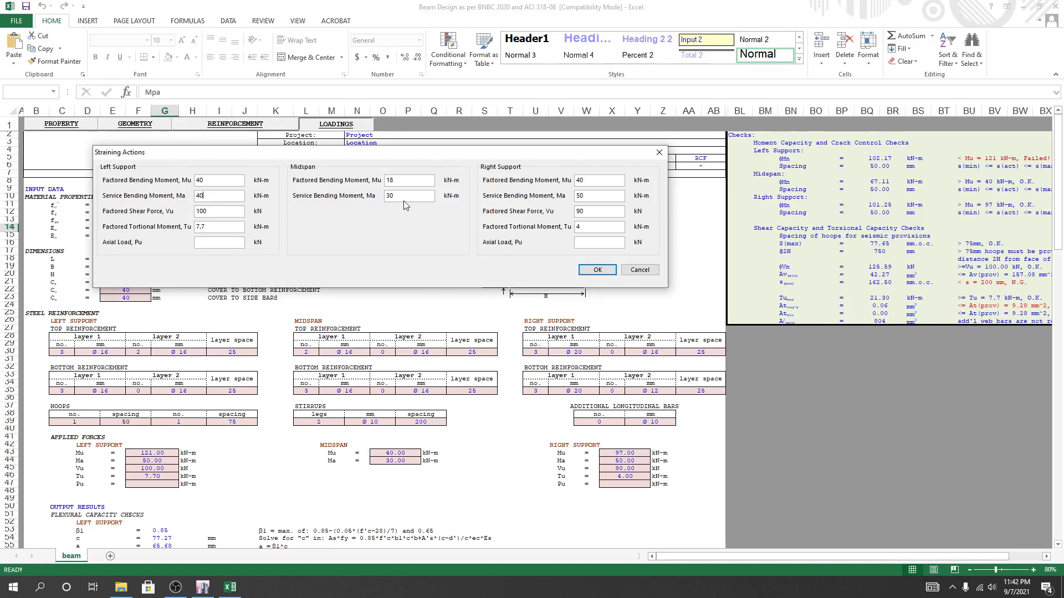
# Step: Set the service bending moment to 18 kN-m at midspan and 40 kN-m at the right support
pyautogui.moveTo(403, 200); pyautogui.dragTo(370, 203)
pyautogui.write('18')
pyautogui.moveTo(595, 197); pyautogui.dragTo(577, 197)
# Step: Read the beam's left-end shear in ETABS and set the left support's factored shear force to 49 kN in Excel
pyautogui.click(203, 587)
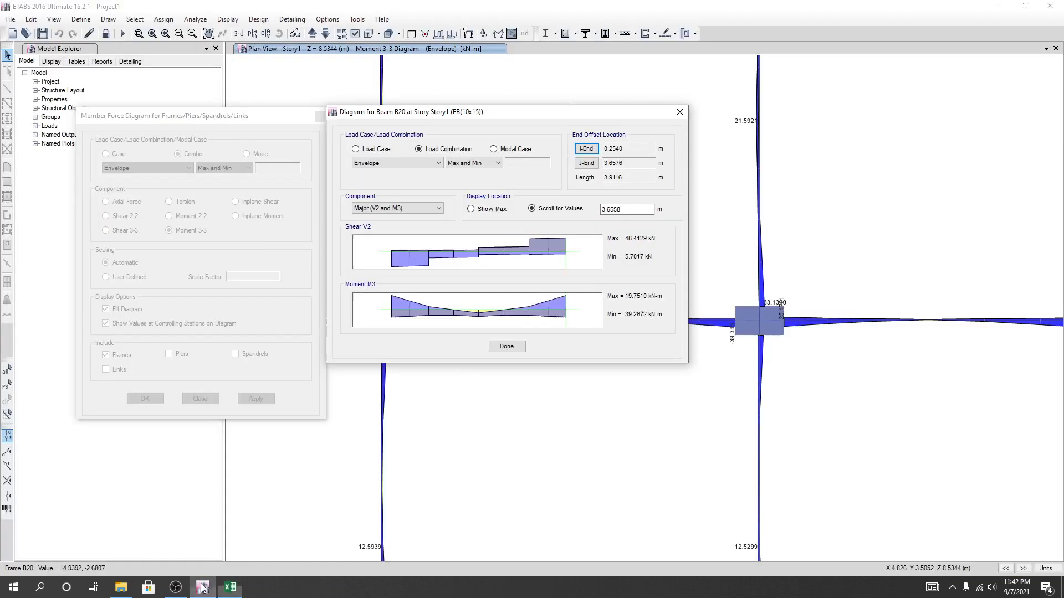
pyautogui.click(392, 260)
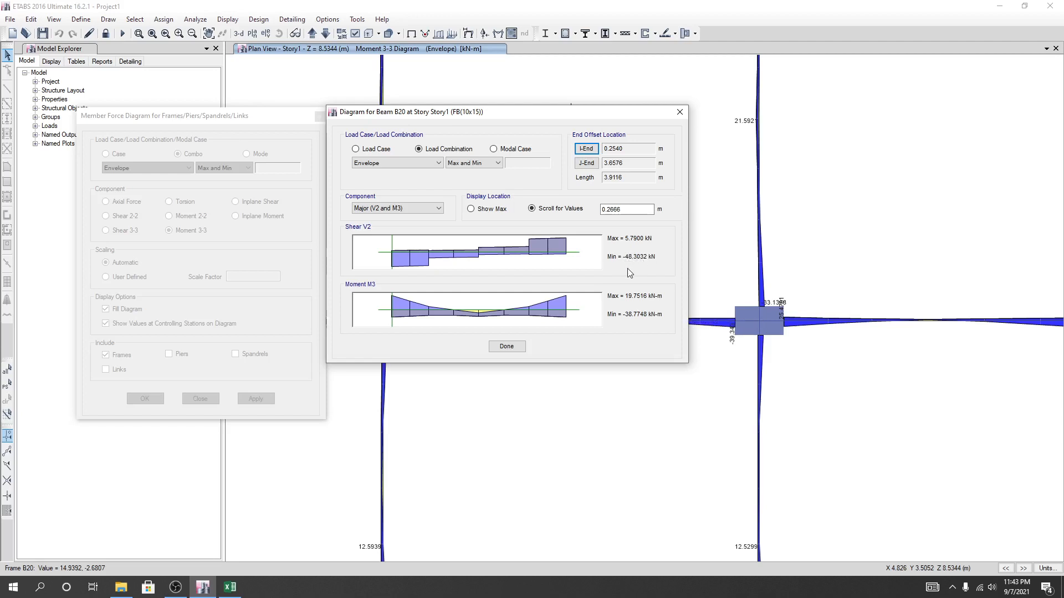
pyautogui.click(237, 590)
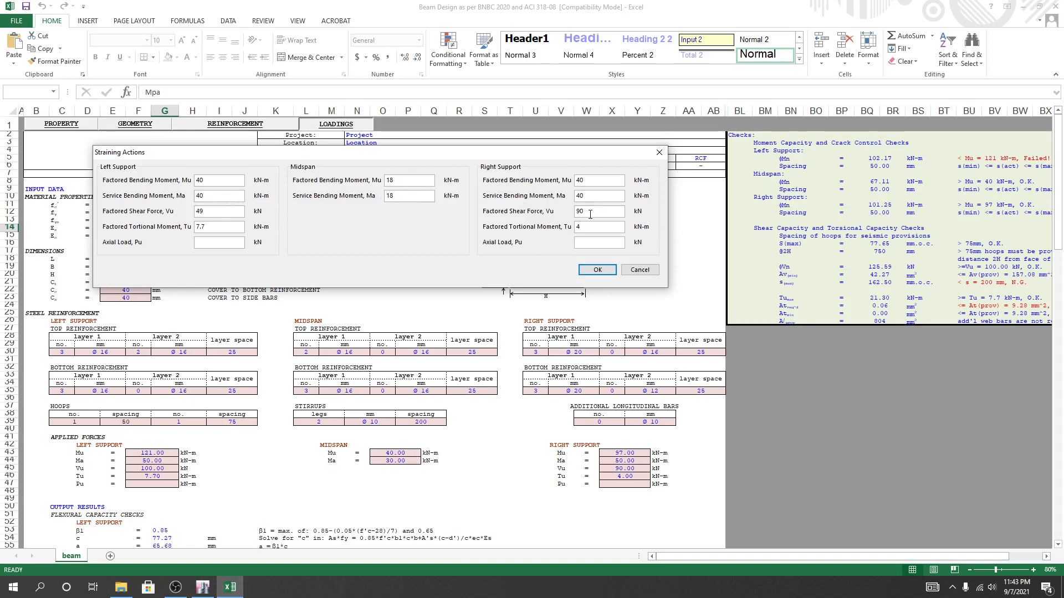
# Step: Read the beam's right-end shear in ETABS and set the right support's factored shear force to 49 kN in Excel
pyautogui.click(203, 587)
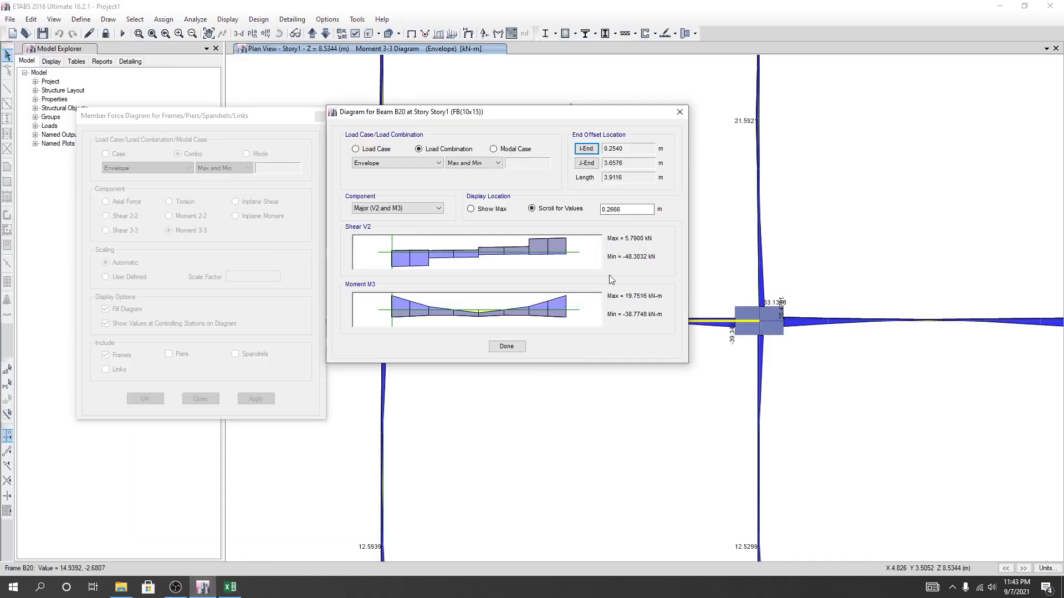
pyautogui.click(566, 250)
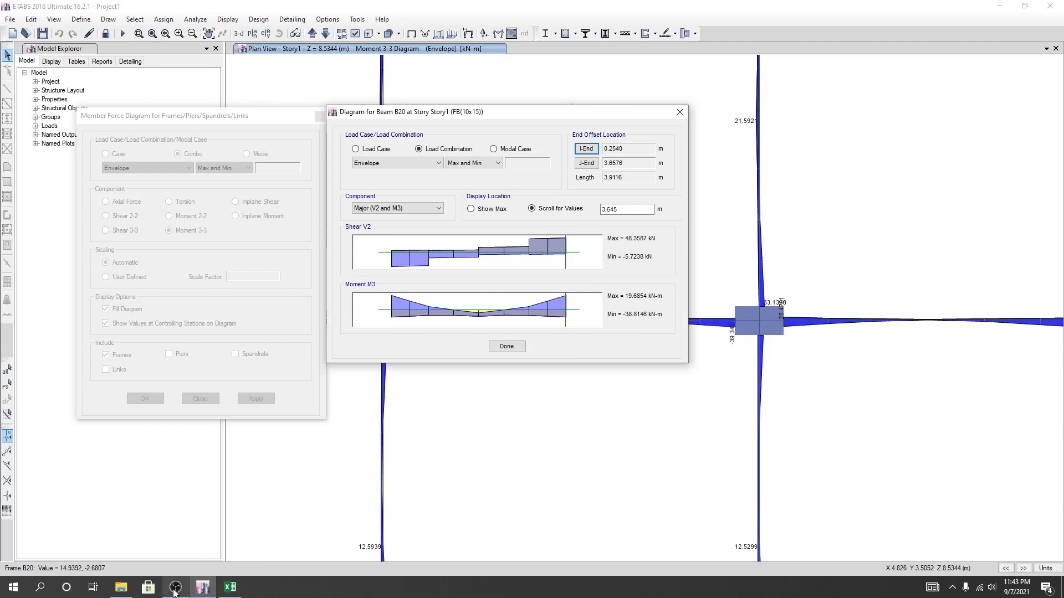
pyautogui.click(230, 587)
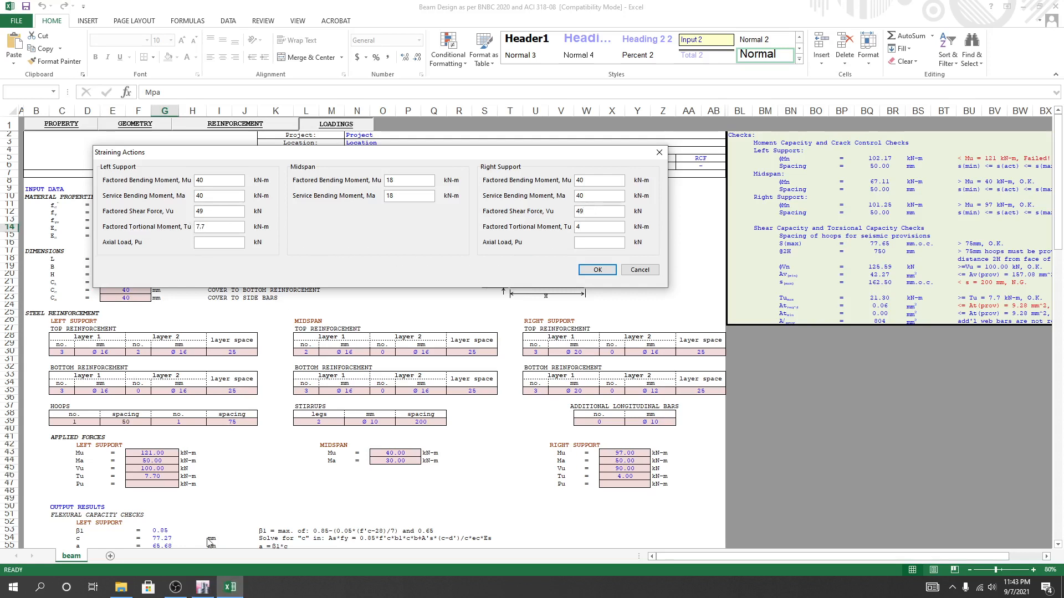
# Step: Close the beam's detailed diagram in ETABS and view the envelope Shear 2-2 and Shear 3-3 diagrams on the plan
pyautogui.click(203, 591)
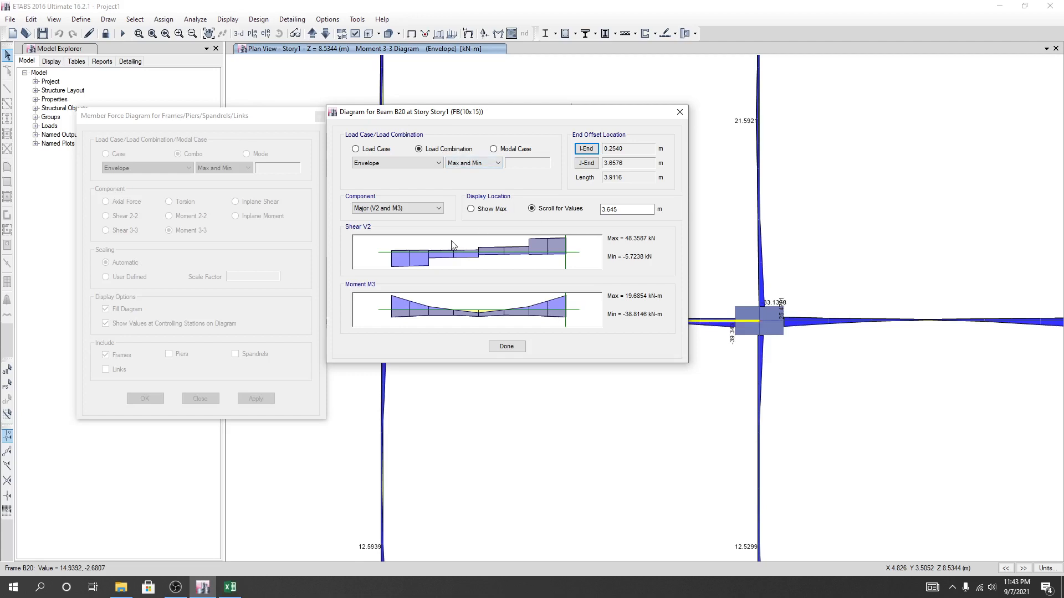
pyautogui.click(506, 346)
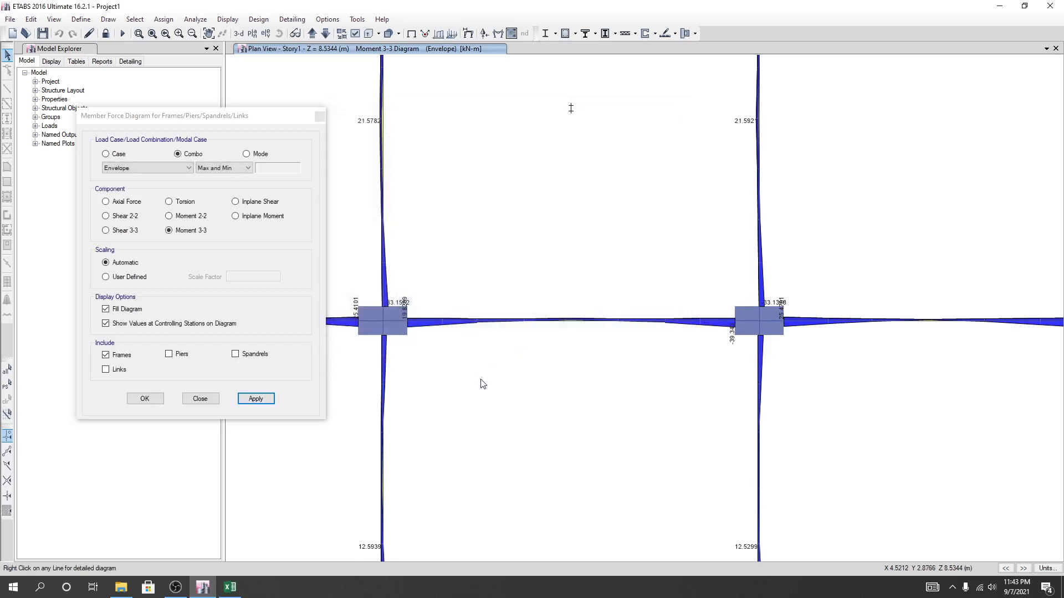
pyautogui.click(127, 216)
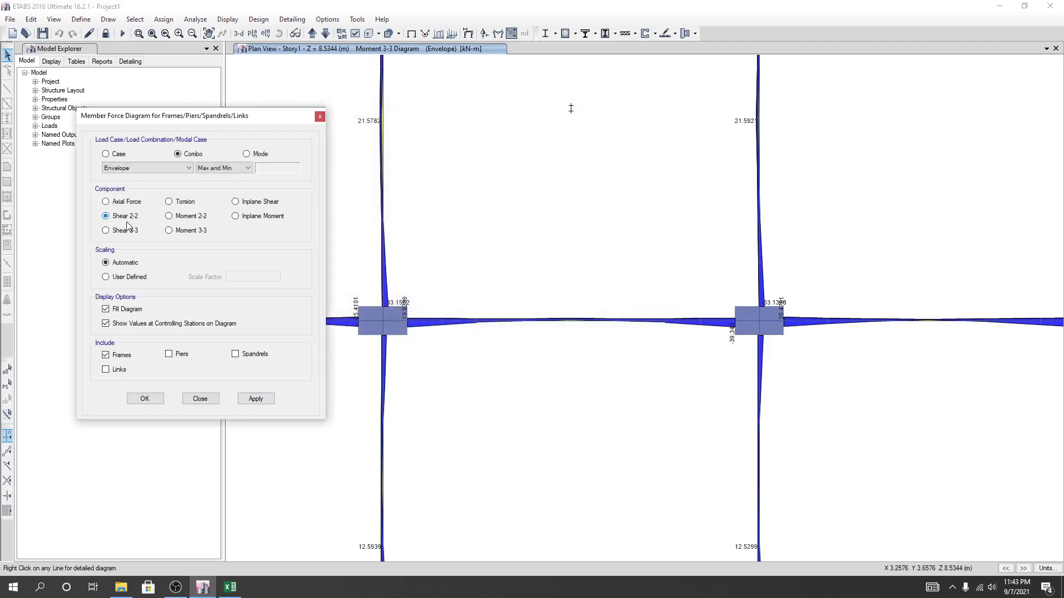
pyautogui.click(254, 399)
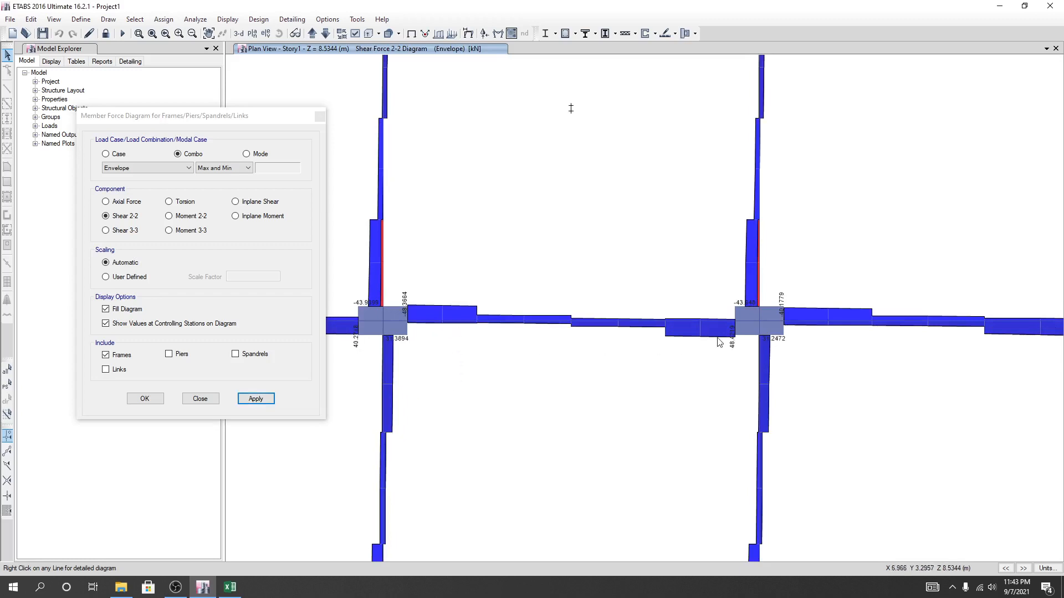
pyautogui.moveTo(431, 328)
pyautogui.click(108, 232)
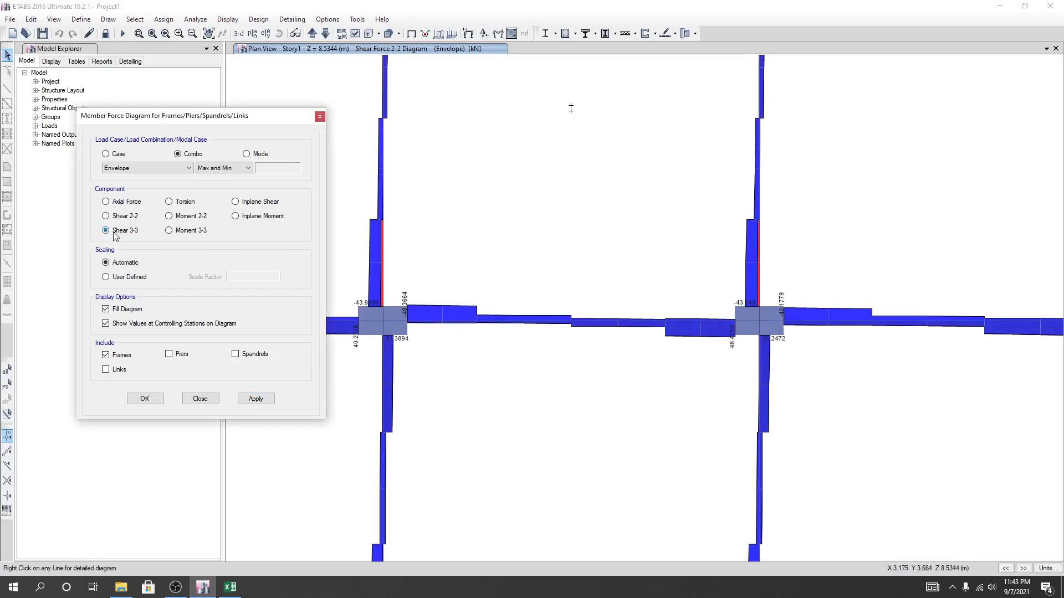
pyautogui.click(254, 400)
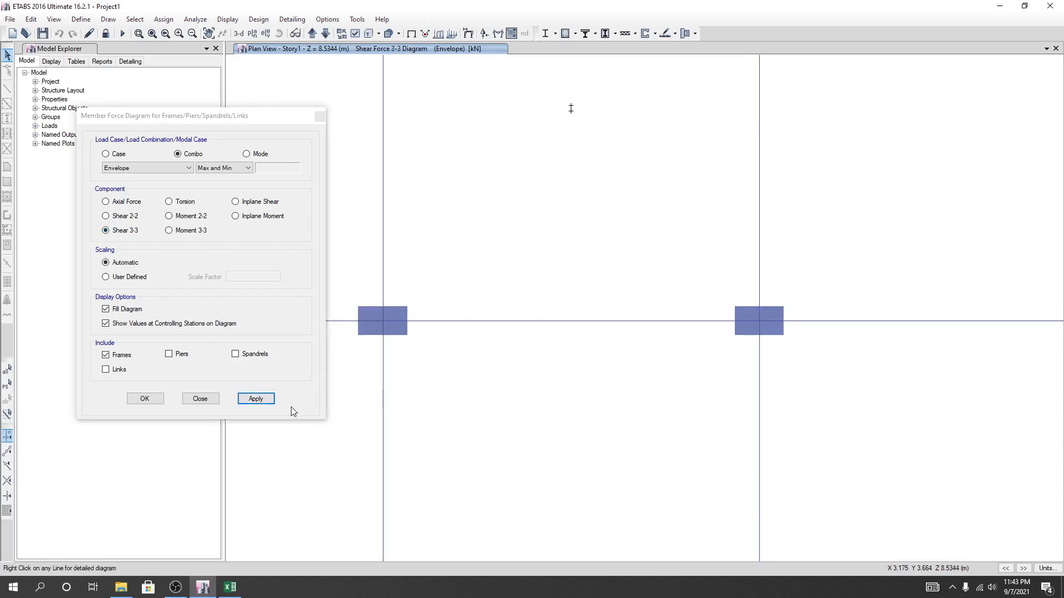
# Step: Display the envelope torsion diagram and read the torsion at the left end of the Story1 beam
pyautogui.click(128, 204)
pyautogui.click(169, 203)
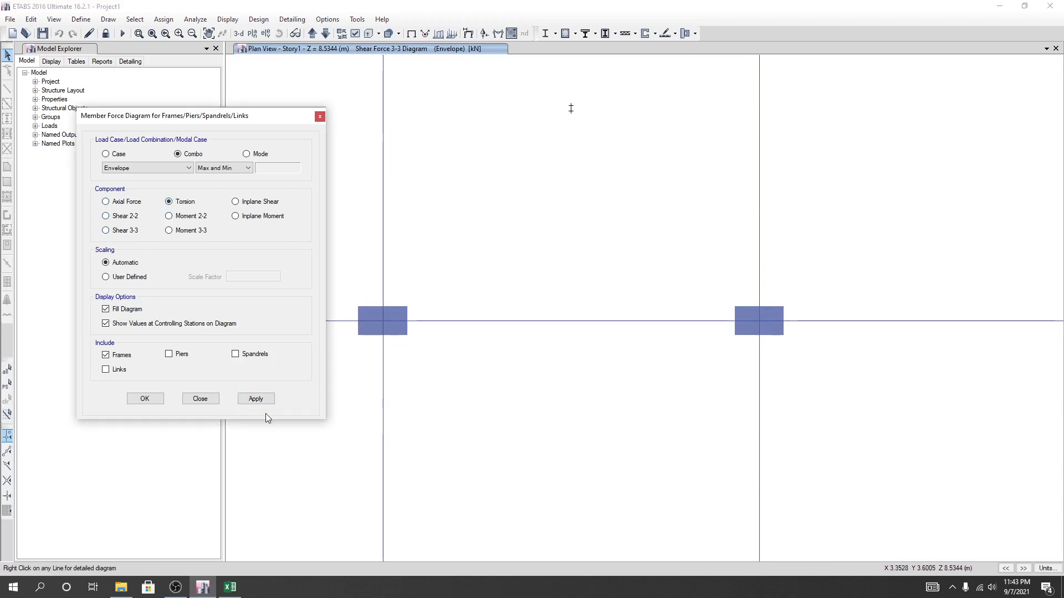
pyautogui.click(256, 399)
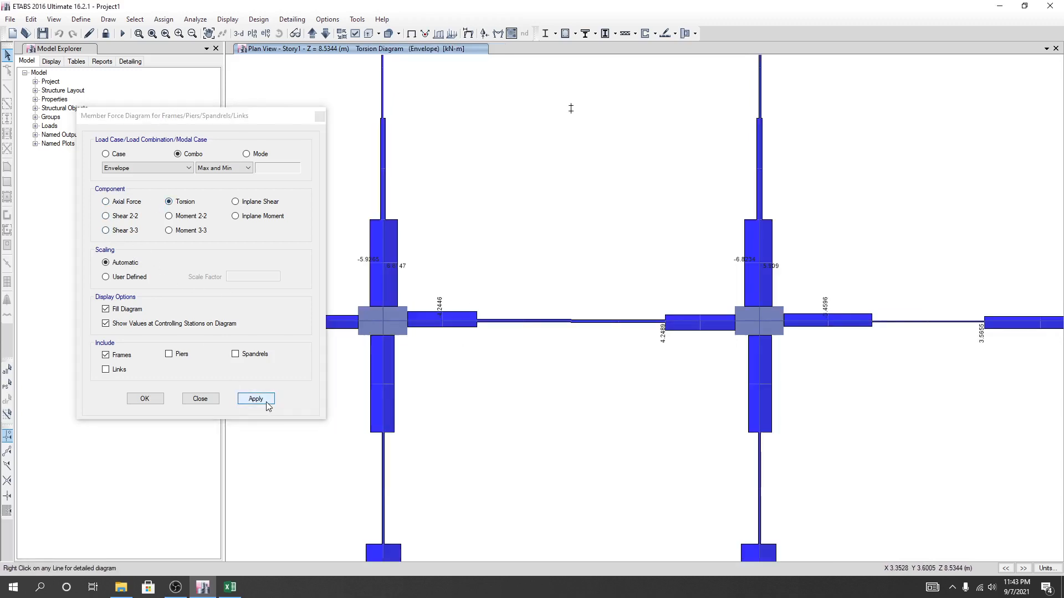
pyautogui.rightClick(485, 322)
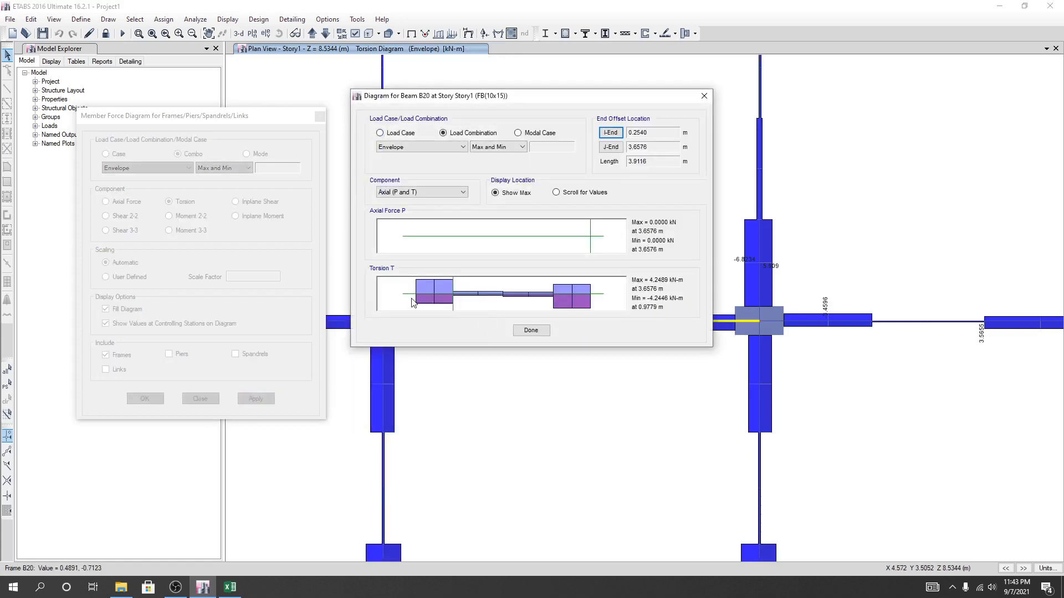
pyautogui.click(418, 302)
pyautogui.click(415, 299)
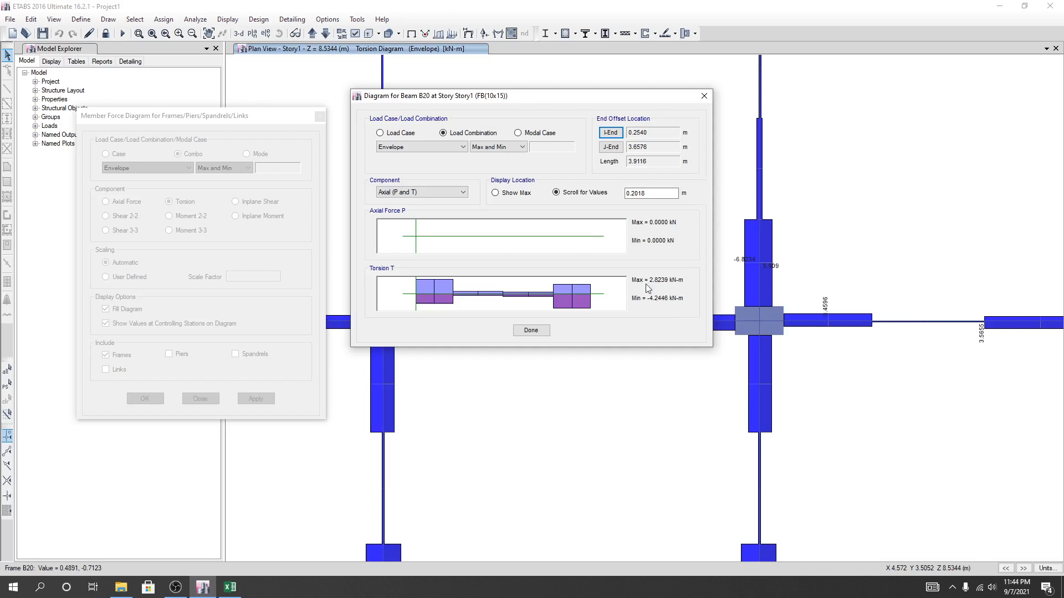
# Step: Set the factored torsional moment to 4.25 kN-m at both supports in Excel, reading the beam's right-end torsion in ETABS
pyautogui.hotkey('alt', 'Tab')
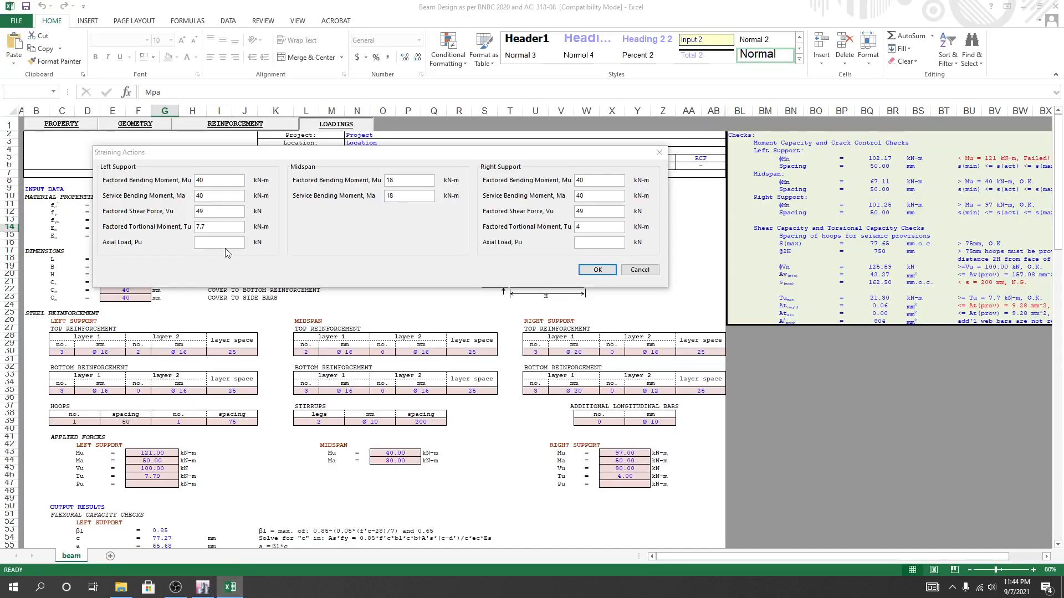
pyautogui.moveTo(209, 234); pyautogui.dragTo(193, 231)
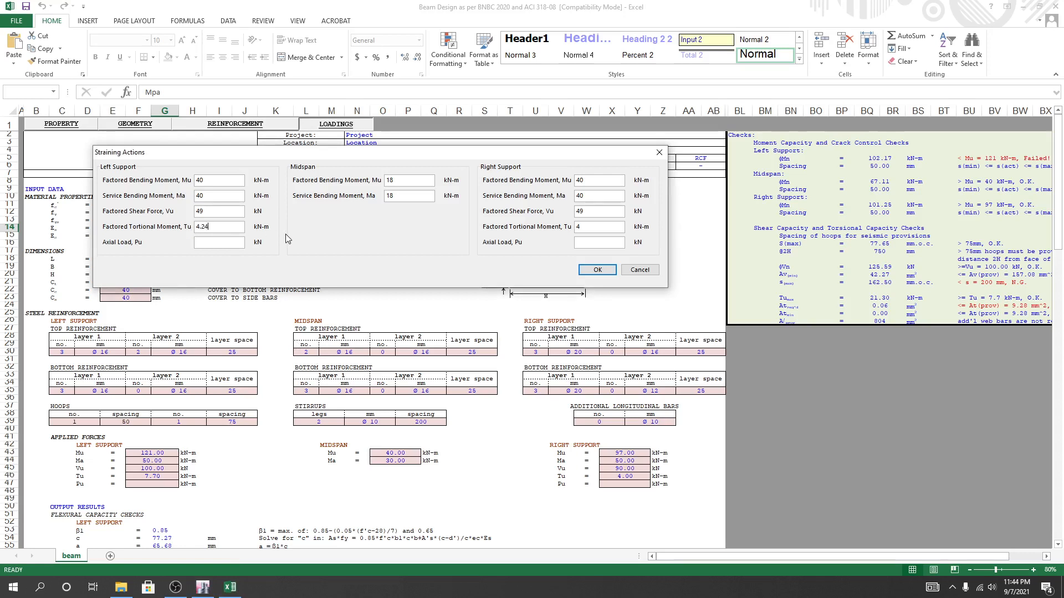
pyautogui.press('BackSpace')
pyautogui.click(204, 589)
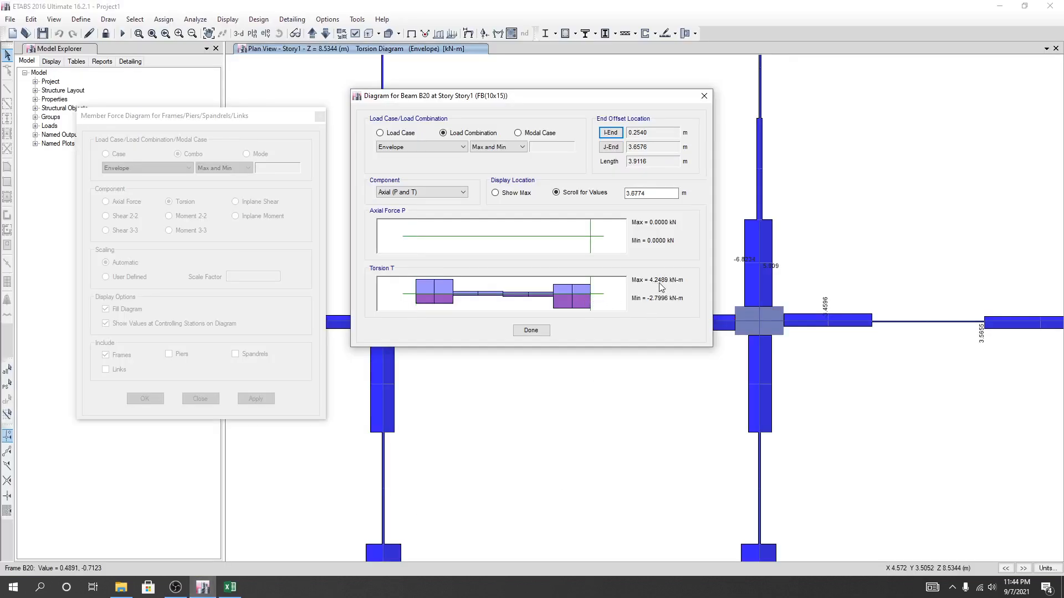
pyautogui.click(228, 593)
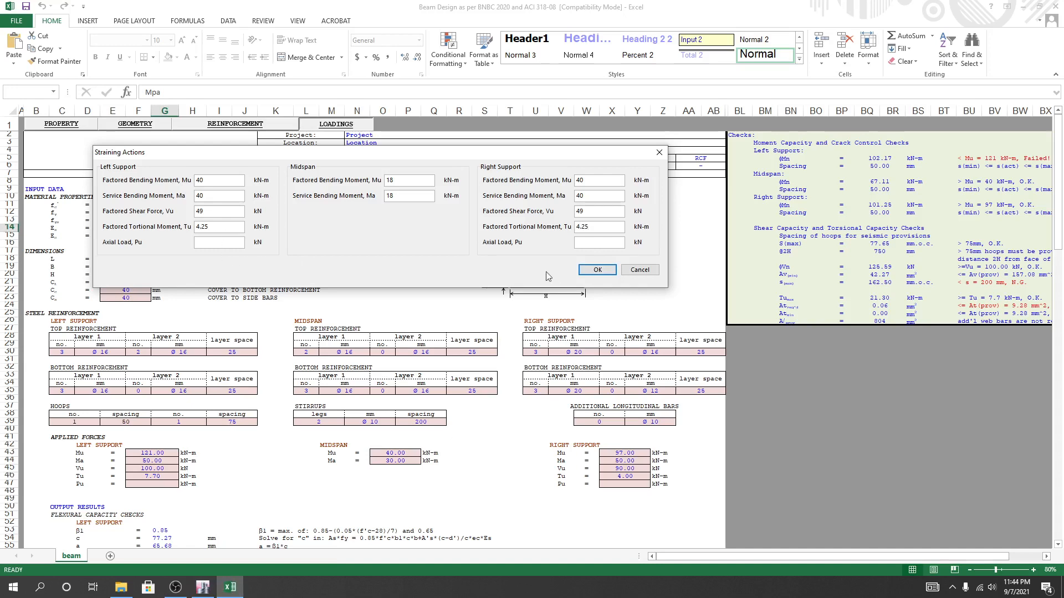
# Step: Examine the envelope axial force diagram of the beams in ETABS, and close the member force settings
pyautogui.click(203, 587)
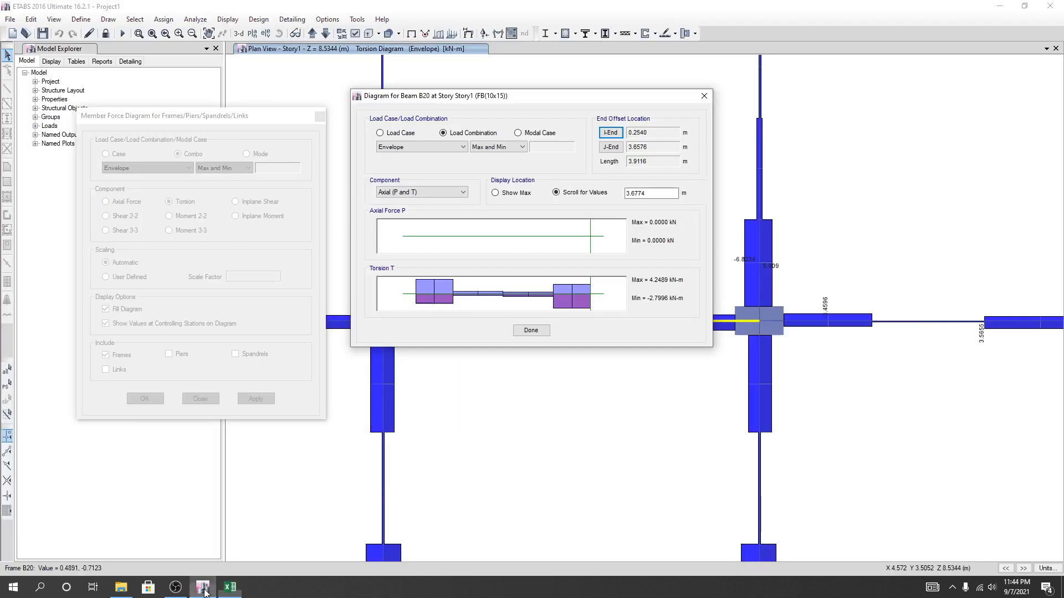
pyautogui.click(542, 332)
pyautogui.click(128, 206)
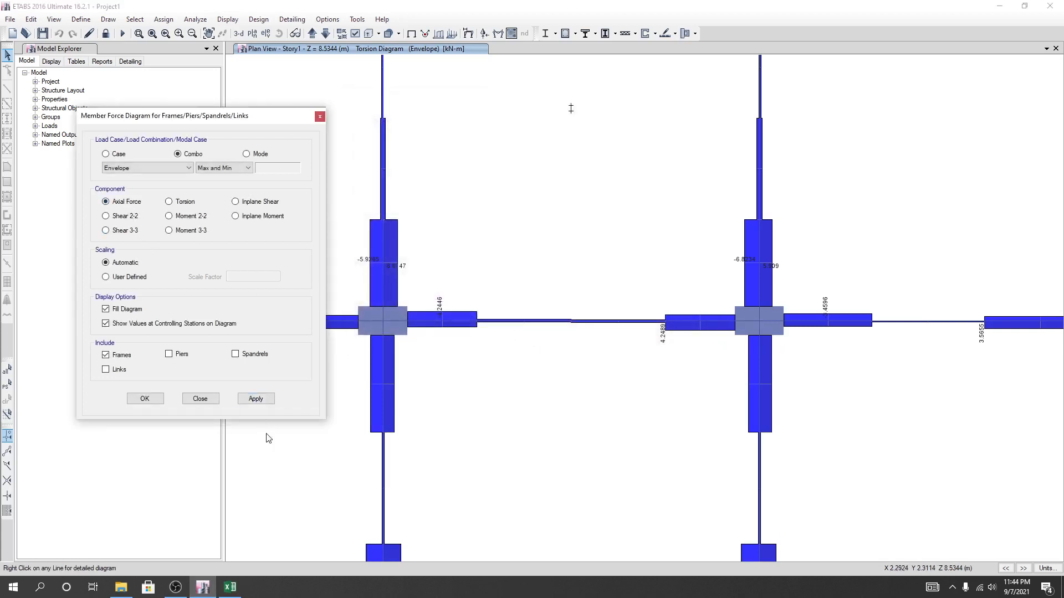
pyautogui.click(263, 401)
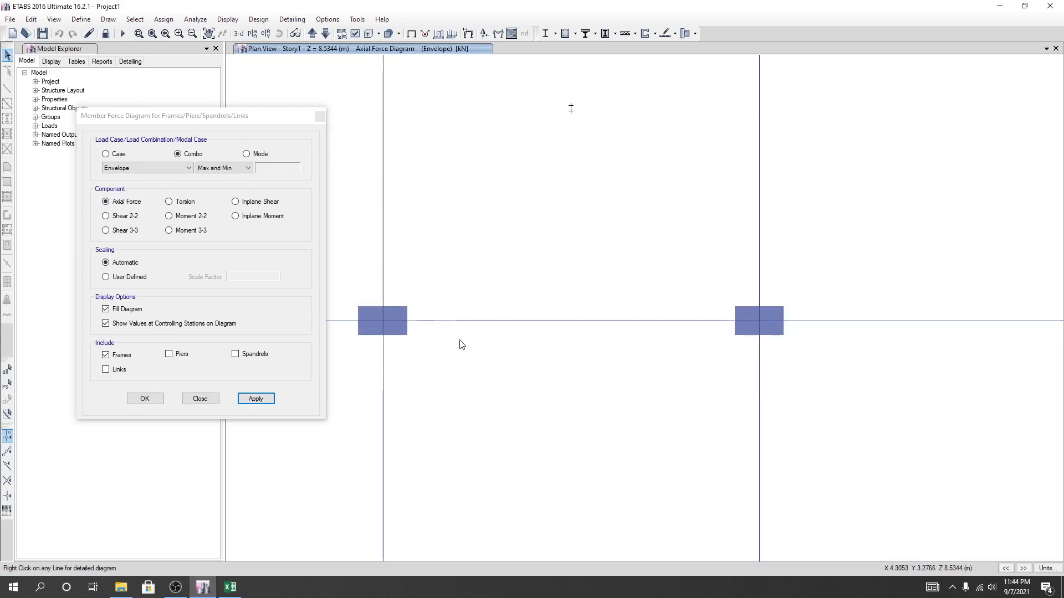
pyautogui.click(200, 399)
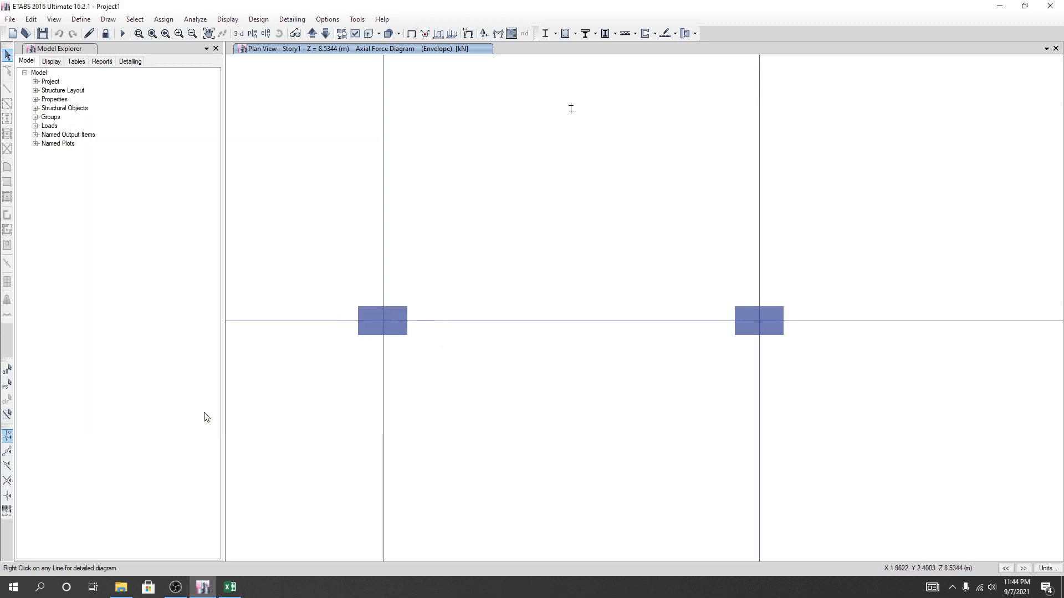
# Step: Apply the entered loadings in the Excel sheet and review the moment, shear and torsion checks
pyautogui.hotkey('alt', 'Tab')
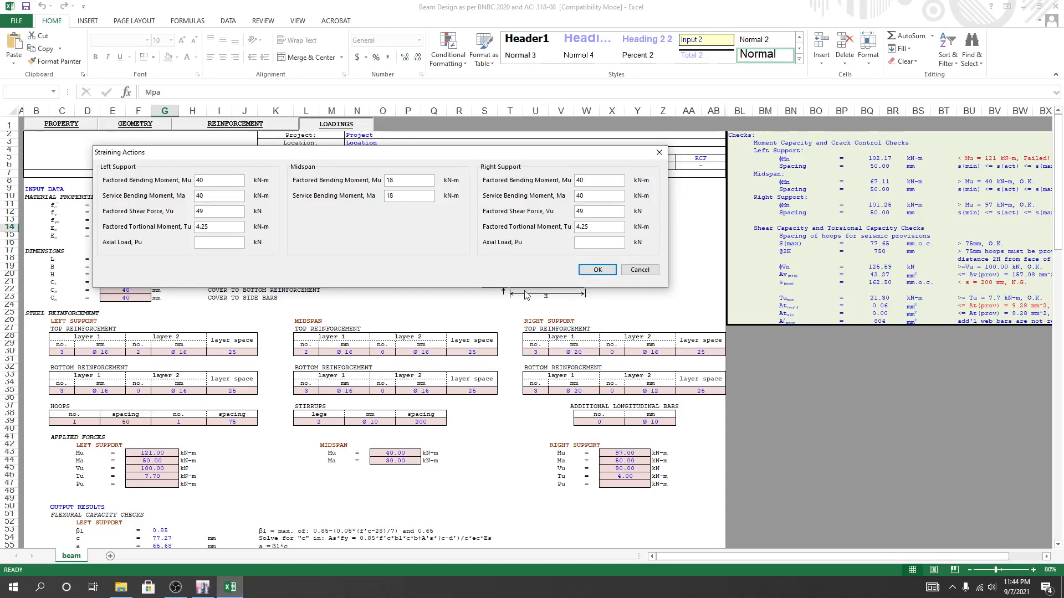
pyautogui.click(592, 270)
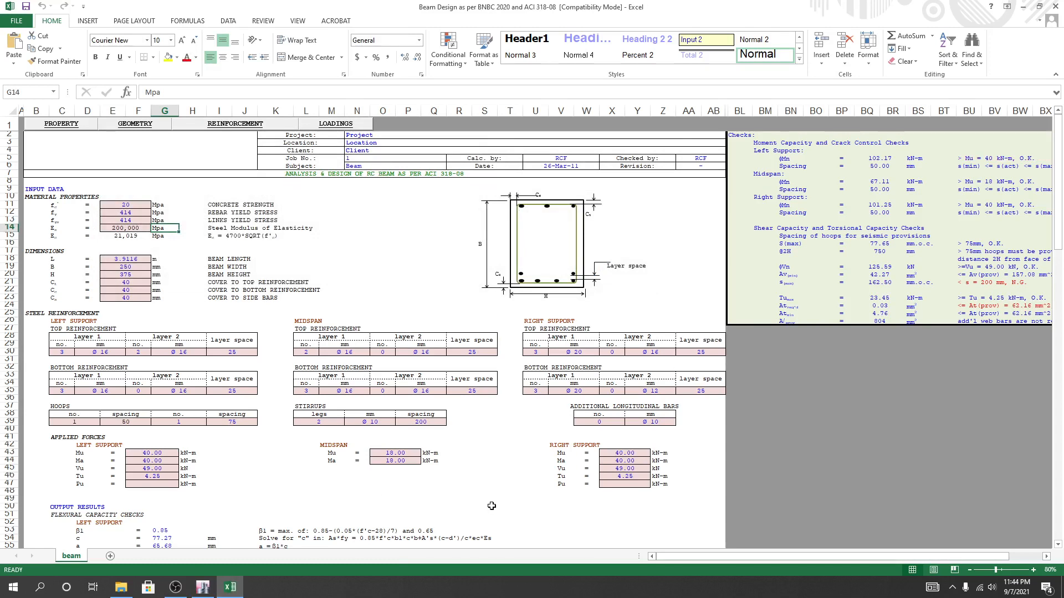
pyautogui.moveTo(756, 558); pyautogui.dragTo(788, 556)
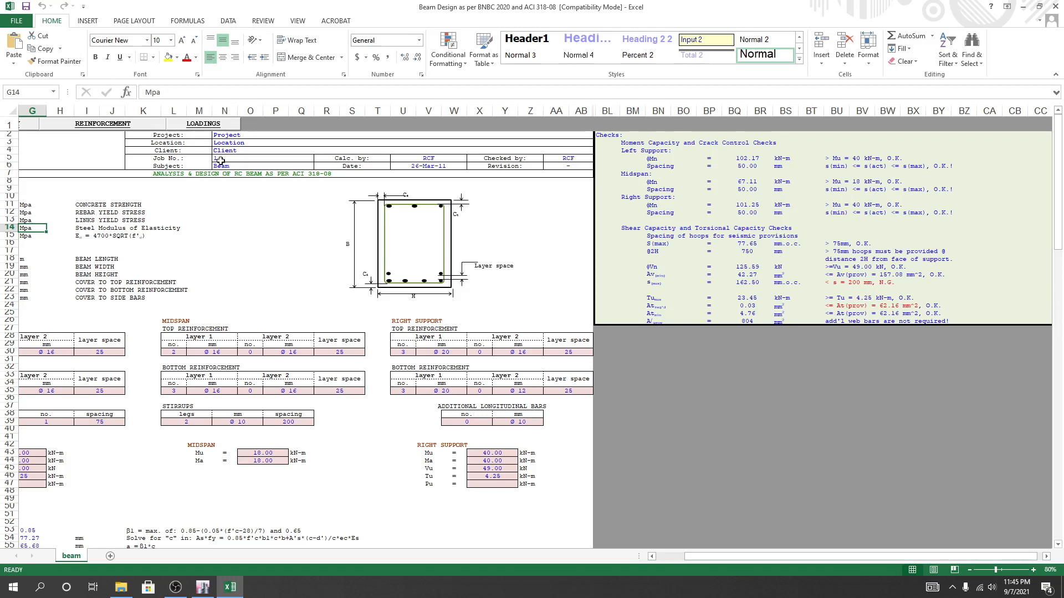
pyautogui.moveTo(753, 554); pyautogui.dragTo(720, 563)
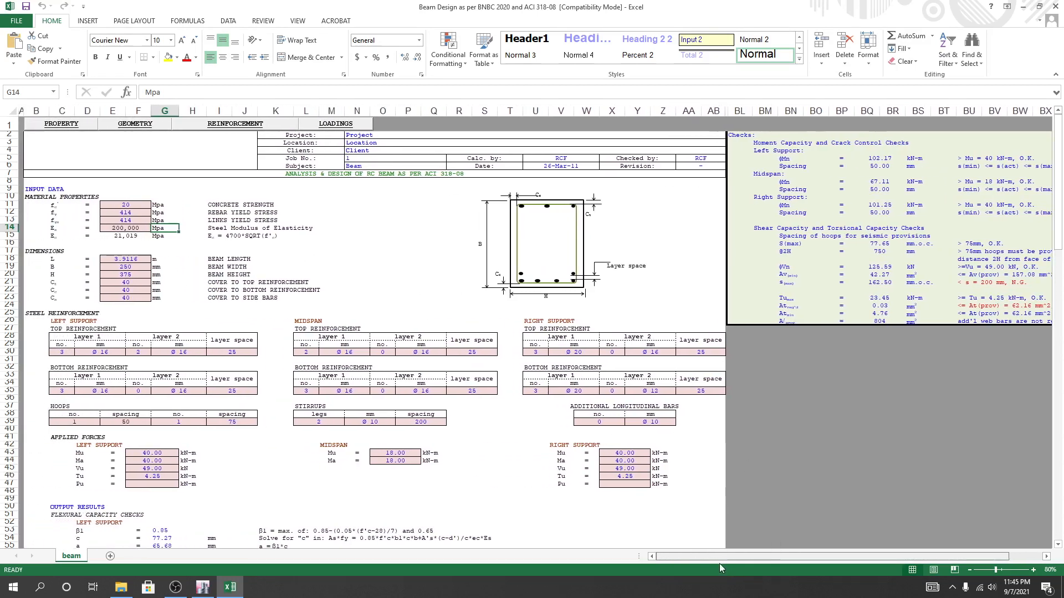
# Step: Open the steel reinforcement inputs and set the left support's first-layer top bars to 2
pyautogui.click(227, 124)
pyautogui.moveTo(288, 132); pyautogui.dragTo(327, 183)
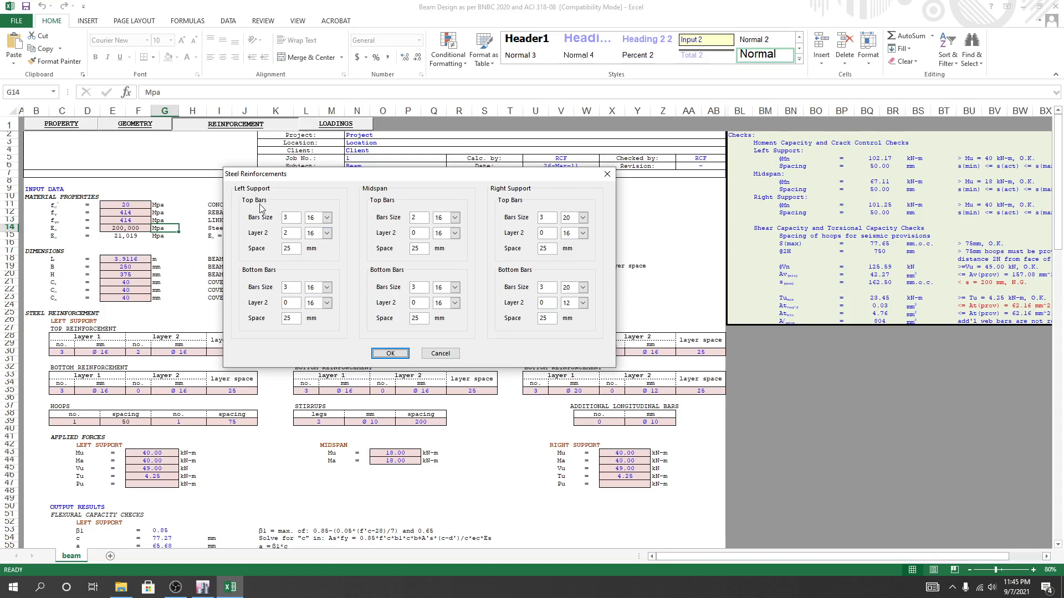
pyautogui.click(294, 217)
pyautogui.press('BackSpace')
pyautogui.write('2')
# Step: Set the right support's first-layer top bars and second-layer bottom bars to 16 mm diameter
pyautogui.click(583, 218)
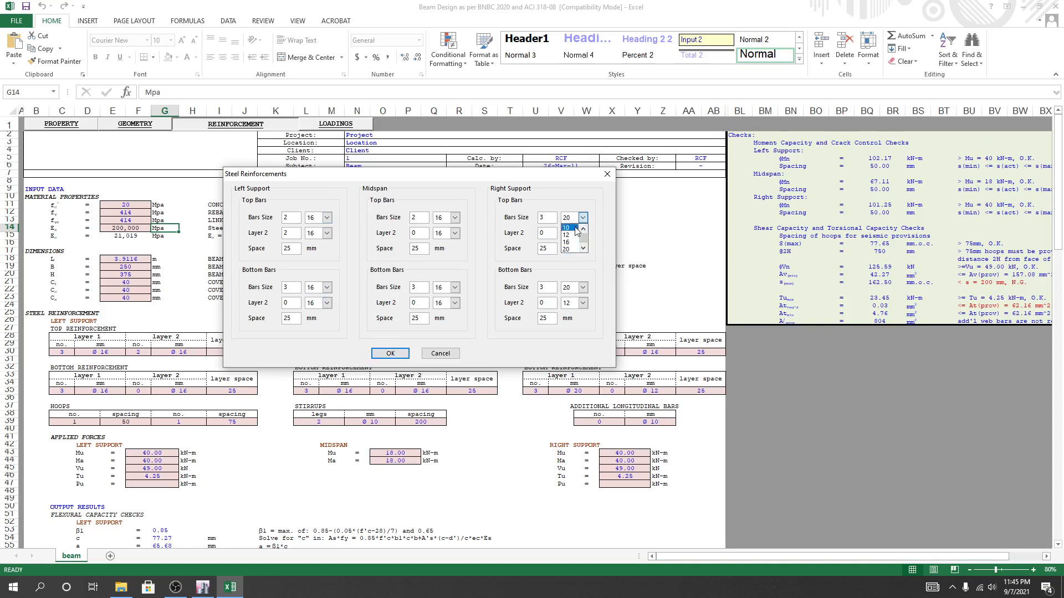
pyautogui.click(567, 242)
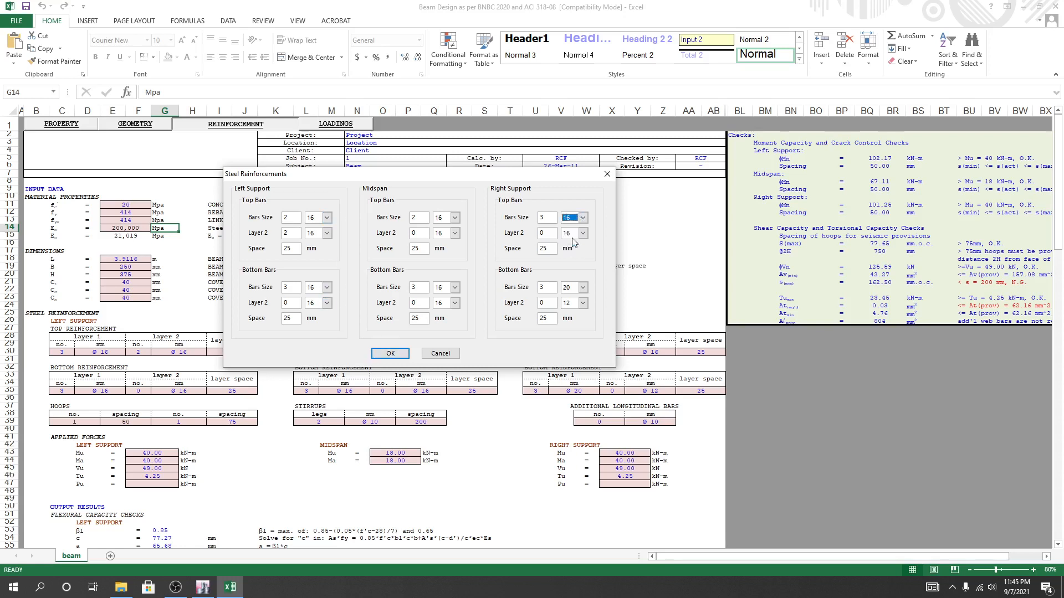
pyautogui.click(583, 303)
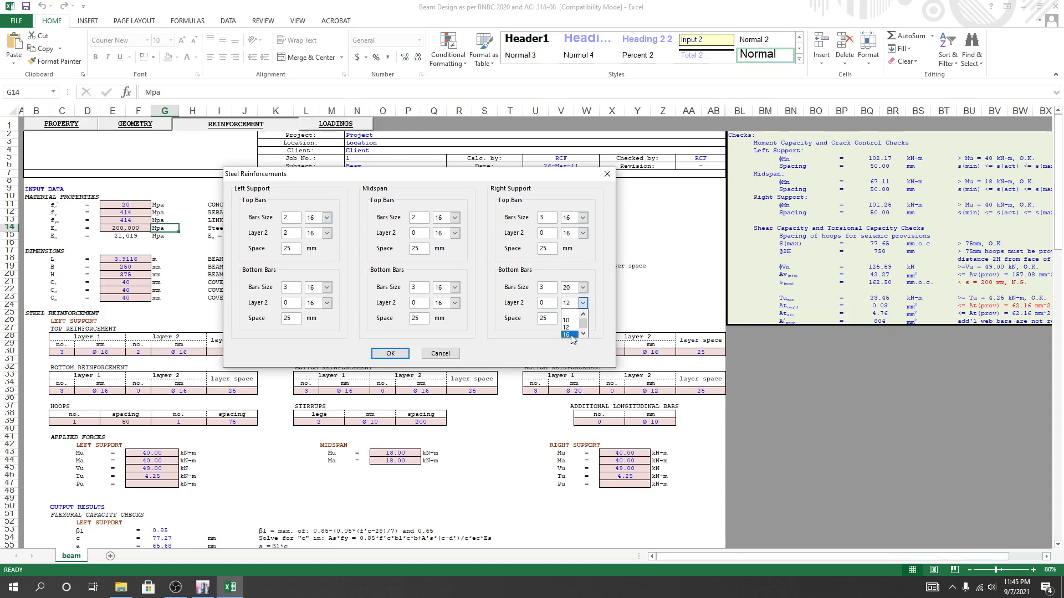
pyautogui.click(570, 334)
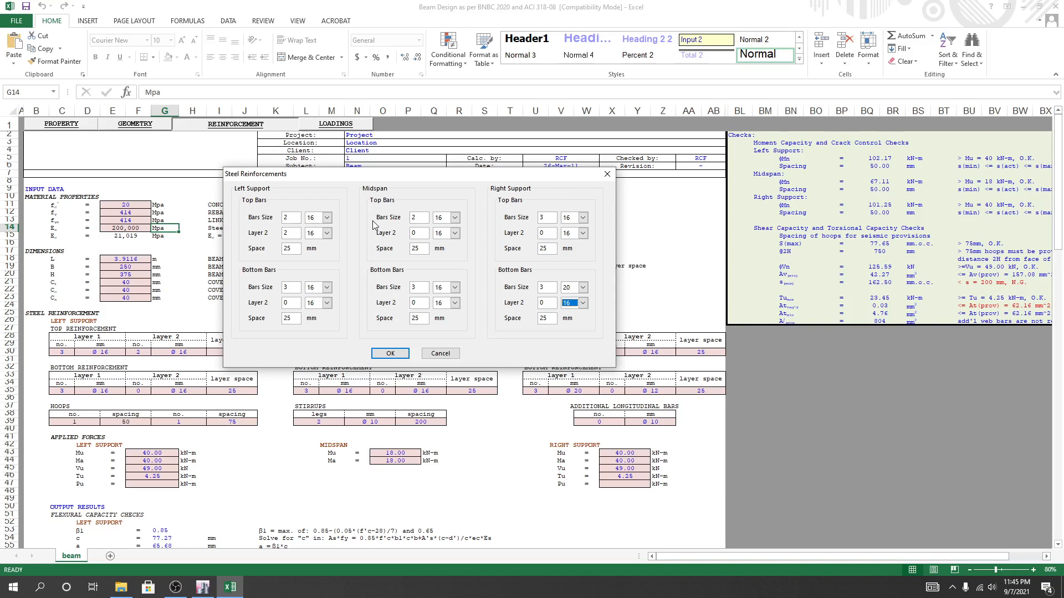
# Step: Set the second-layer top bar count to 1 at the left and right supports
pyautogui.click(293, 249)
pyautogui.click(300, 234)
pyautogui.write('1')
pyautogui.moveTo(291, 233); pyautogui.dragTo(270, 231)
pyautogui.write('2')
pyautogui.doubleClick(294, 233)
pyautogui.write('1')
pyautogui.doubleClick(547, 233)
pyautogui.write('1')
# Step: Set the right support's first-layer top bars to 2, and the first-layer bottom bars to 2 at both supports and midspan
pyautogui.doubleClick(541, 218)
pyautogui.write('2')
pyautogui.doubleClick(285, 288)
pyautogui.write('2')
pyautogui.doubleClick(414, 287)
pyautogui.write('2')
pyautogui.doubleClick(548, 287)
pyautogui.write('2')
# Step: Try a single second-layer bottom bar at the supports and midspan
pyautogui.doubleClick(287, 302)
pyautogui.write('1')
pyautogui.doubleClick(413, 302)
pyautogui.write('11')
pyautogui.doubleClick(542, 303)
# Step: Set the second-layer bar counts to 0 for all top and bottom groups, except 10 for the midspan bottom bars
pyautogui.click(296, 229)
pyautogui.moveTo(419, 233); pyautogui.dragTo(395, 234)
pyautogui.click(425, 303)
pyautogui.click(545, 304)
# Step: Set the right support's first-layer bottom bars to 16 mm, apply the reinforcement and review the design checks
pyautogui.click(583, 288)
pyautogui.click(576, 313)
pyautogui.click(391, 354)
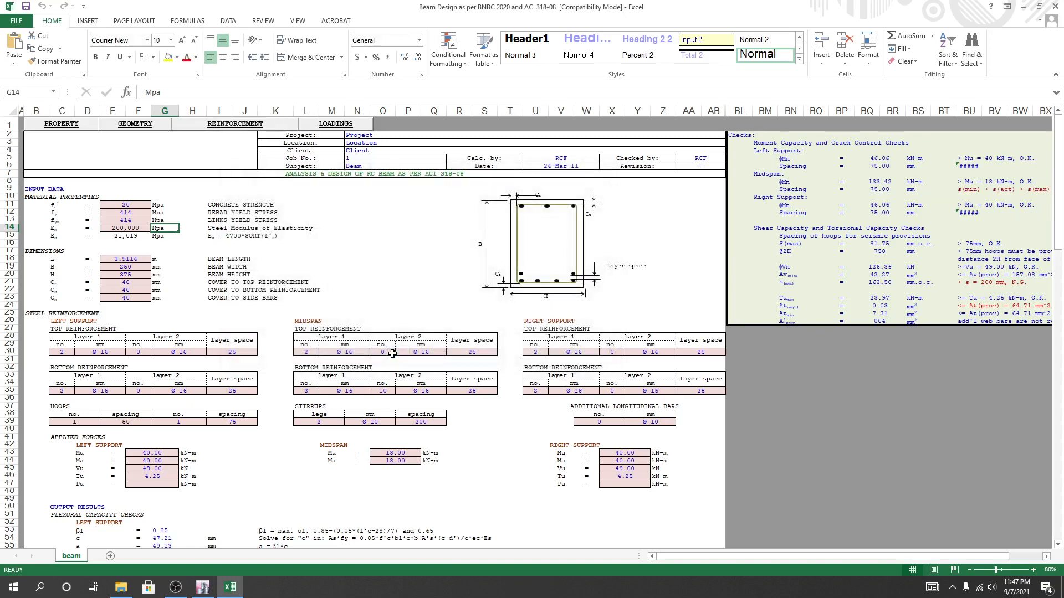
pyautogui.moveTo(760, 558); pyautogui.dragTo(786, 557)
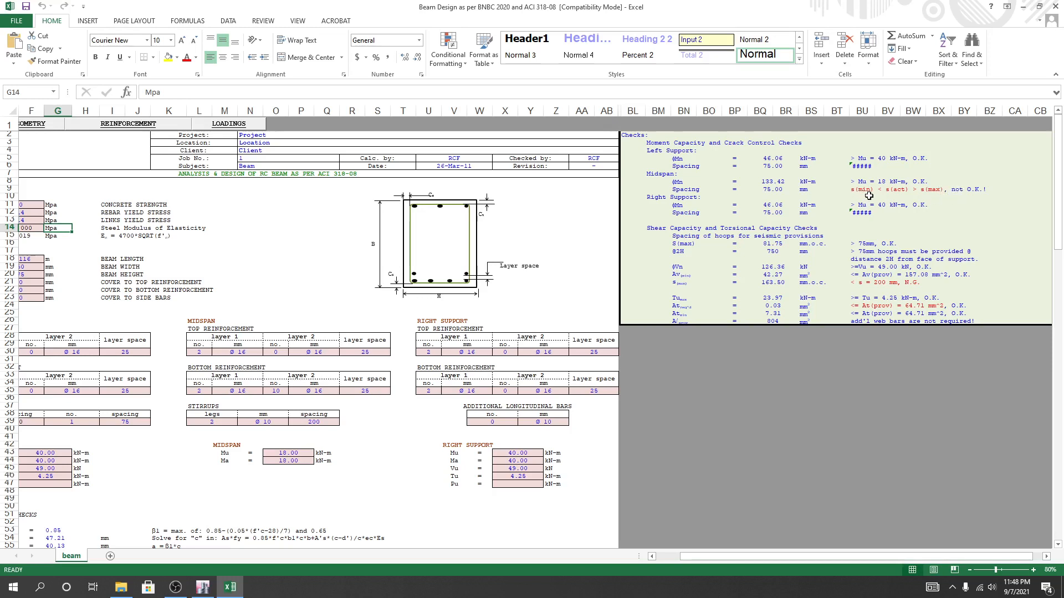
# Step: Auto-fit column BU so the design check messages fit in full
pyautogui.doubleClick(874, 110)
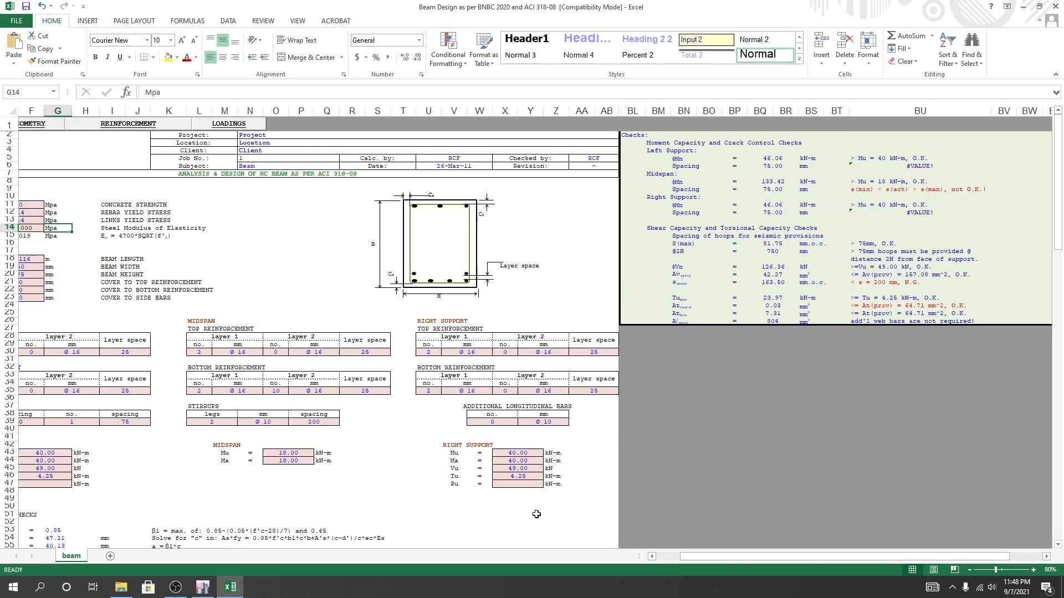
pyautogui.moveTo(840, 557); pyautogui.dragTo(796, 556)
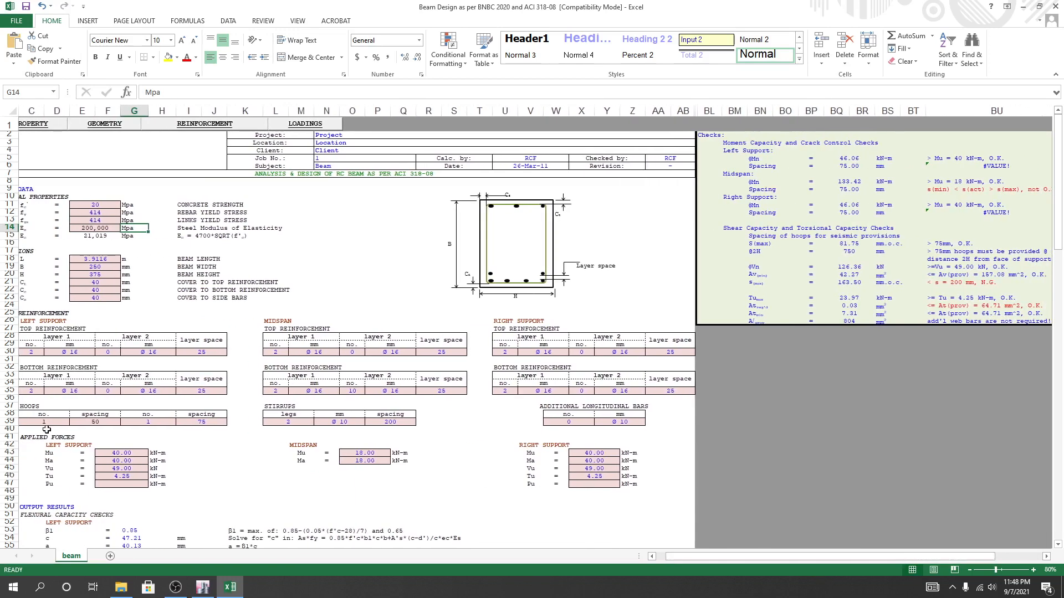
# Step: Set the first-layer top bars to 3 at both supports and the midspan first-layer bottom bars to 3, and apply the reinforcement
pyautogui.click(183, 125)
pyautogui.moveTo(370, 175); pyautogui.dragTo(303, 177)
pyautogui.click(178, 587)
pyautogui.click(179, 587)
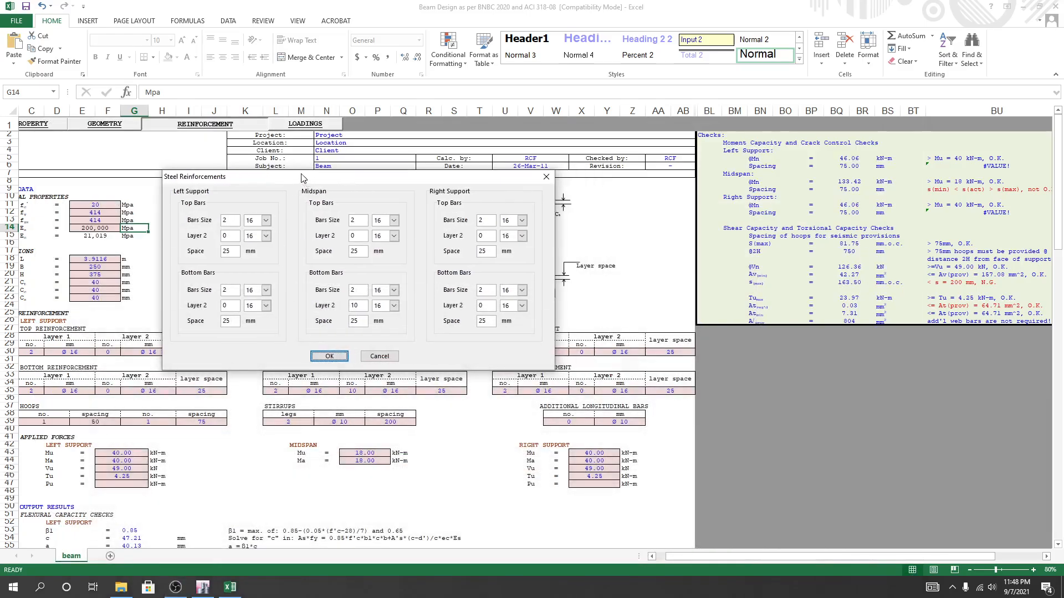
pyautogui.click(224, 236)
pyautogui.moveTo(230, 223); pyautogui.dragTo(208, 223)
pyautogui.write('3')
pyautogui.moveTo(494, 223); pyautogui.dragTo(457, 227)
pyautogui.click(362, 291)
pyautogui.write('3')
pyautogui.click(329, 356)
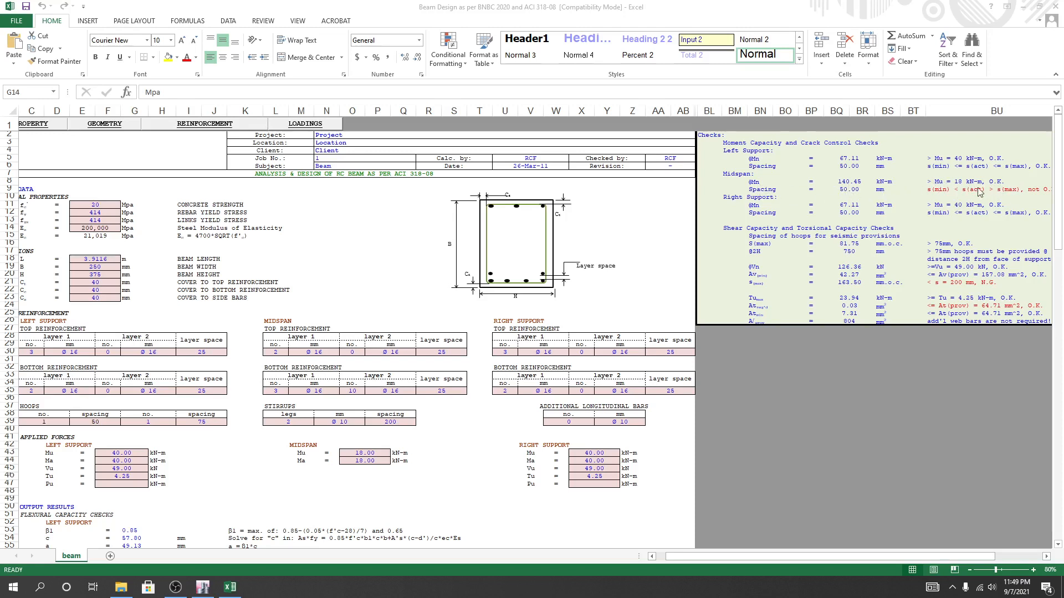
# Step: Try 3 first-layer top bars at midspan and apply the reinforcement
pyautogui.moveTo(841, 555); pyautogui.dragTo(853, 558)
pyautogui.click(172, 124)
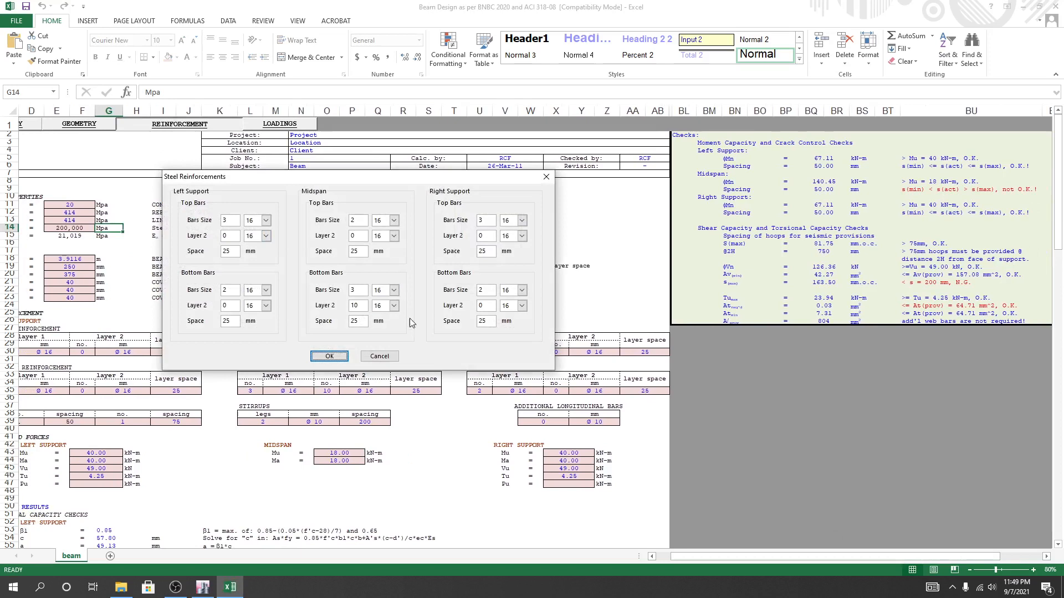
pyautogui.doubleClick(356, 221)
pyautogui.write('3')
pyautogui.click(329, 356)
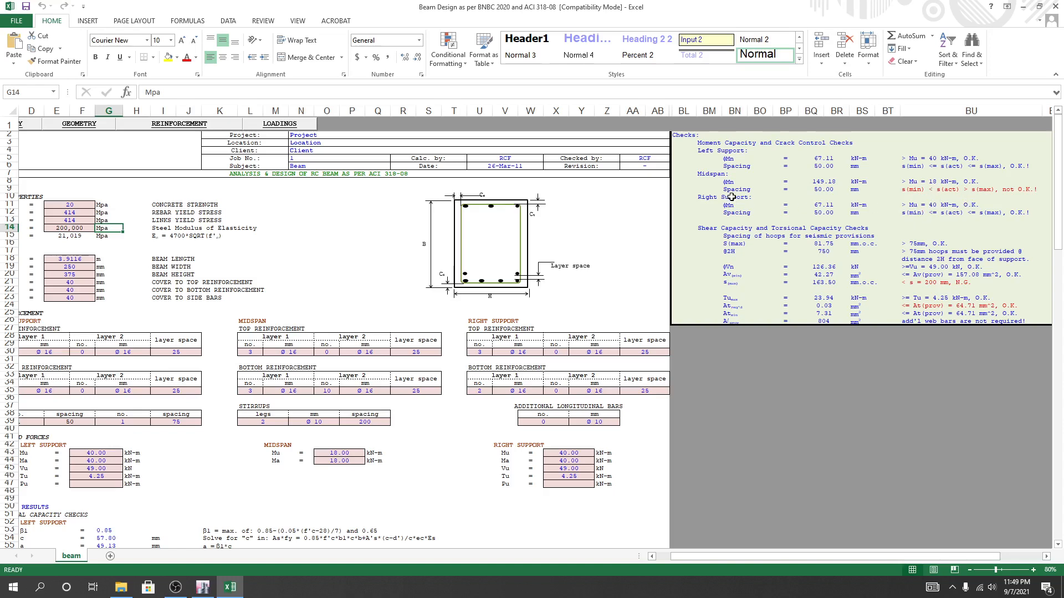
# Step: Set the midspan second-layer bottom bar count to 0 and apply the reinforcement
pyautogui.click(184, 135)
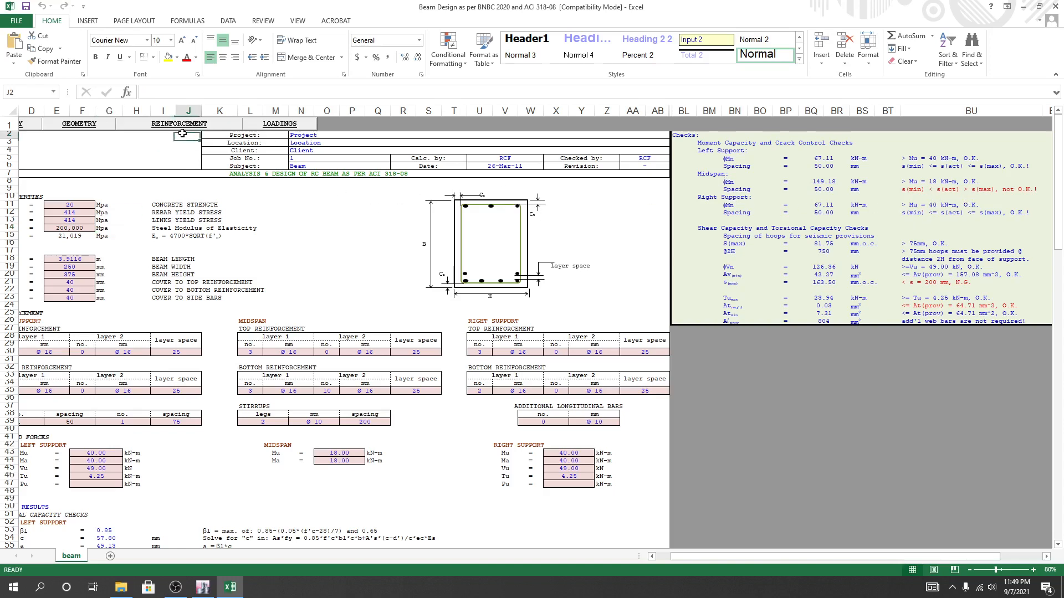
pyautogui.click(179, 124)
pyautogui.click(362, 296)
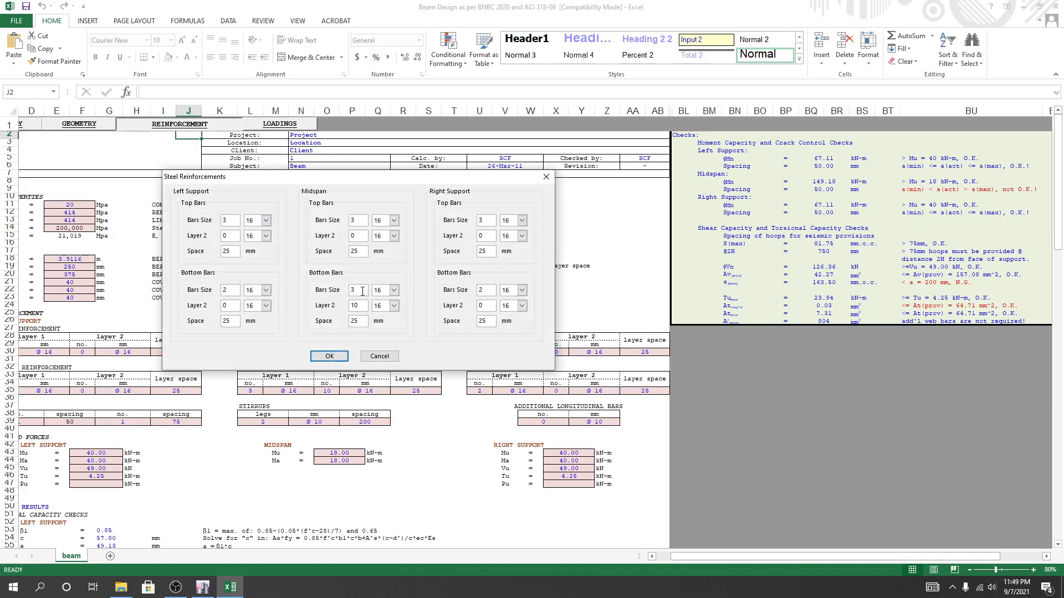
pyautogui.press('Tab')
pyautogui.click(330, 357)
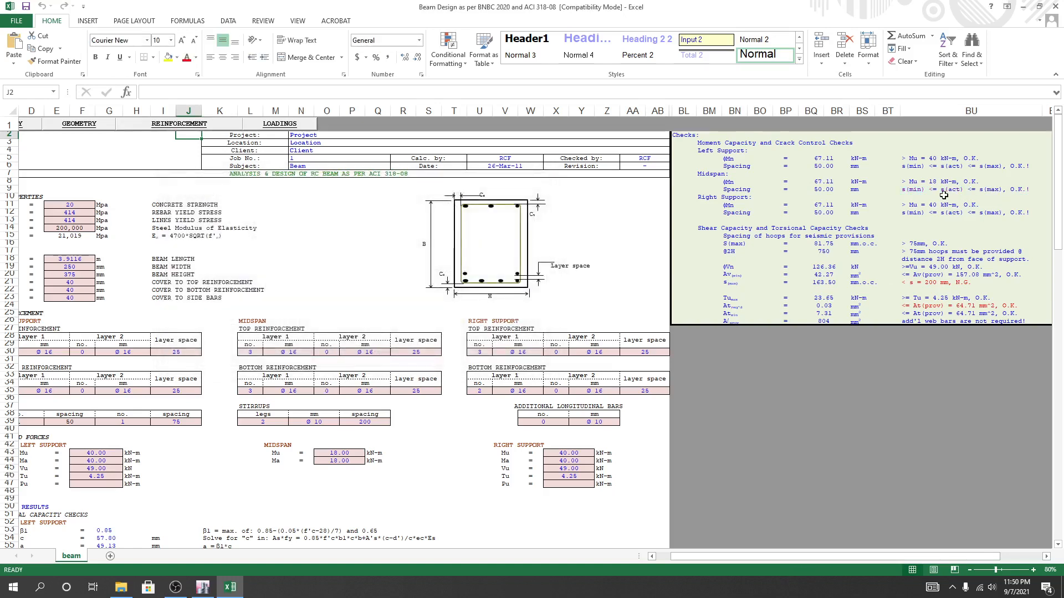
# Step: Set the midspan first-layer top and bottom bars to 2 each and apply the reinforcement
pyautogui.click(195, 125)
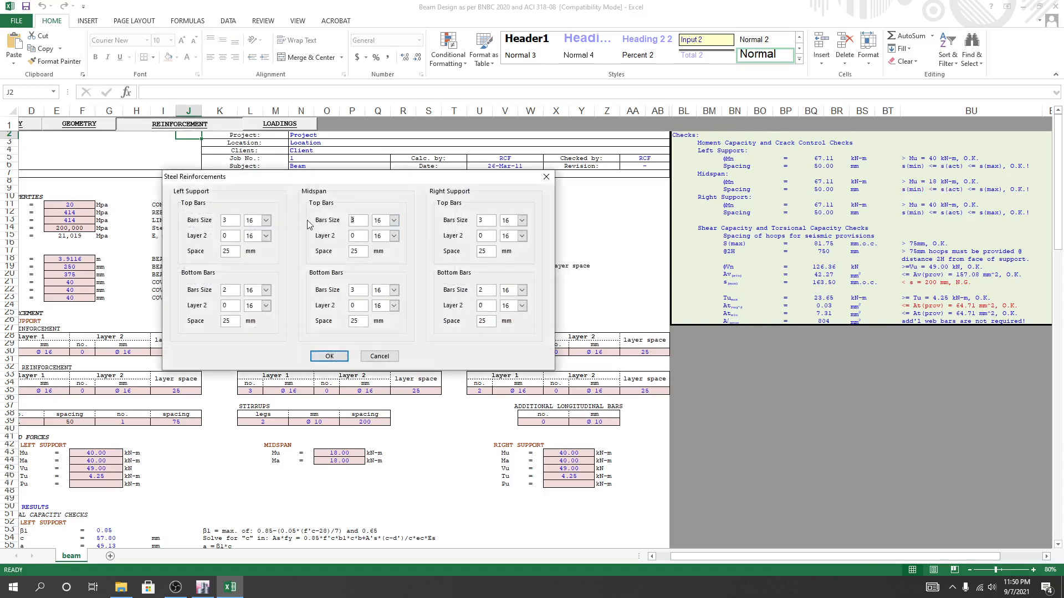
pyautogui.write('2')
pyautogui.moveTo(359, 290); pyautogui.dragTo(311, 288)
pyautogui.write('2')
pyautogui.click(329, 356)
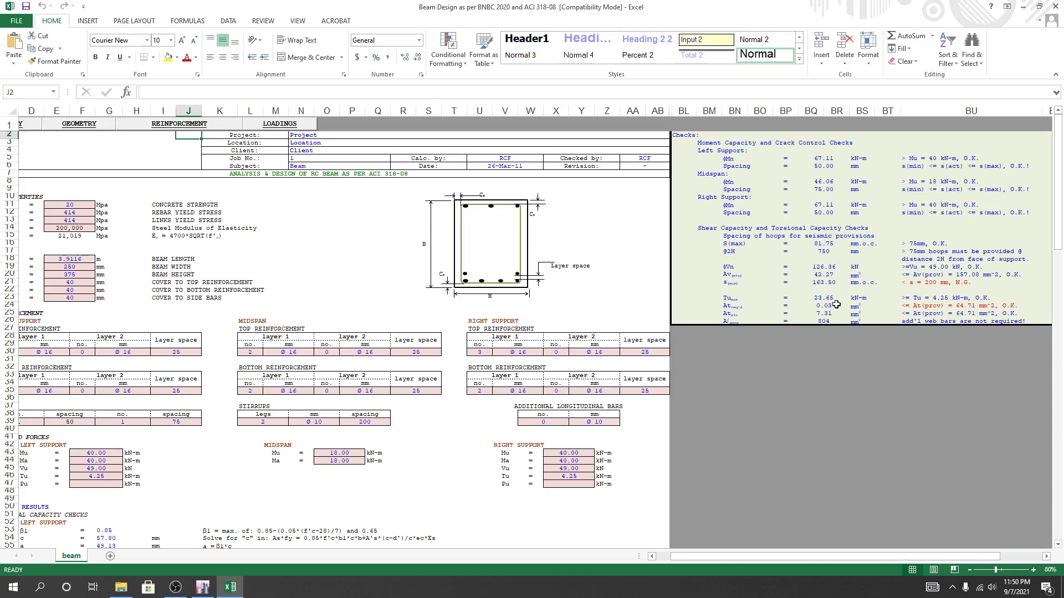
# Step: Review the beam's input data and the moment, crack control, shear and torsion checks, including the stirrup spacing limit
pyautogui.moveTo(833, 556); pyautogui.dragTo(778, 556)
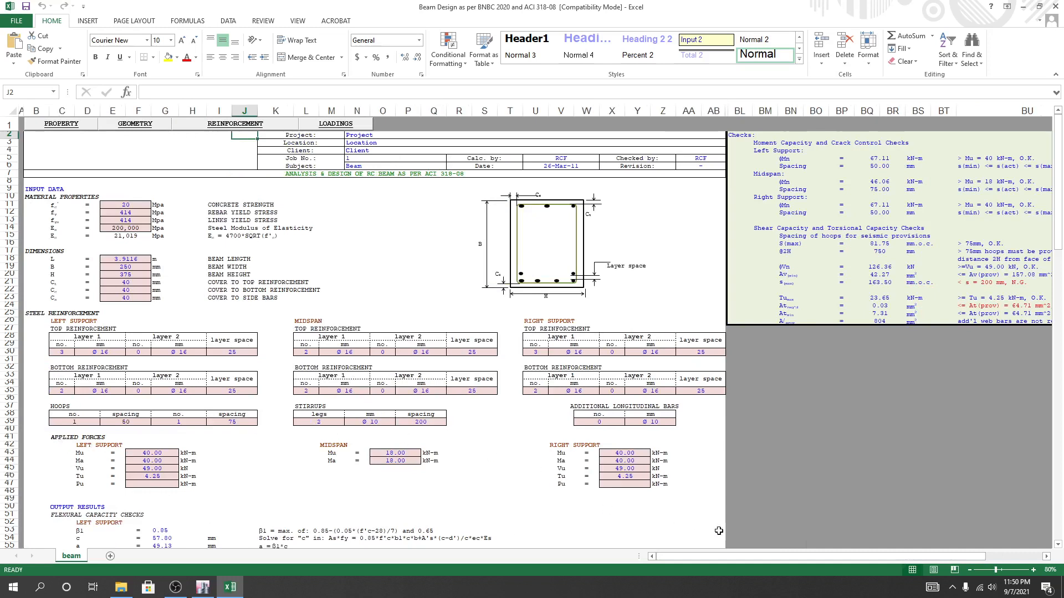
pyautogui.moveTo(739, 557); pyautogui.dragTo(804, 557)
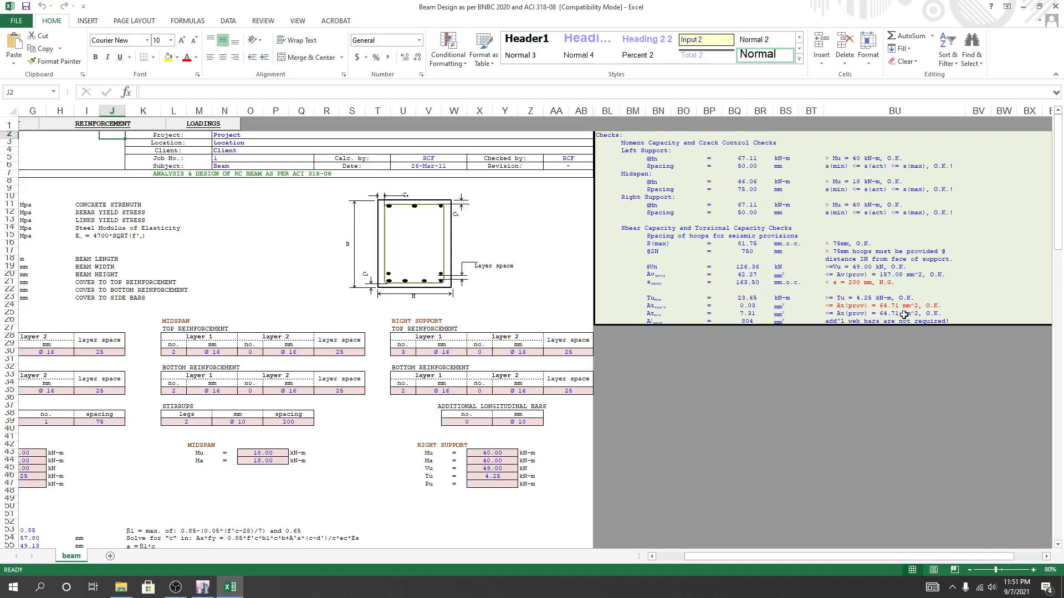
pyautogui.click(884, 284)
pyautogui.click(826, 384)
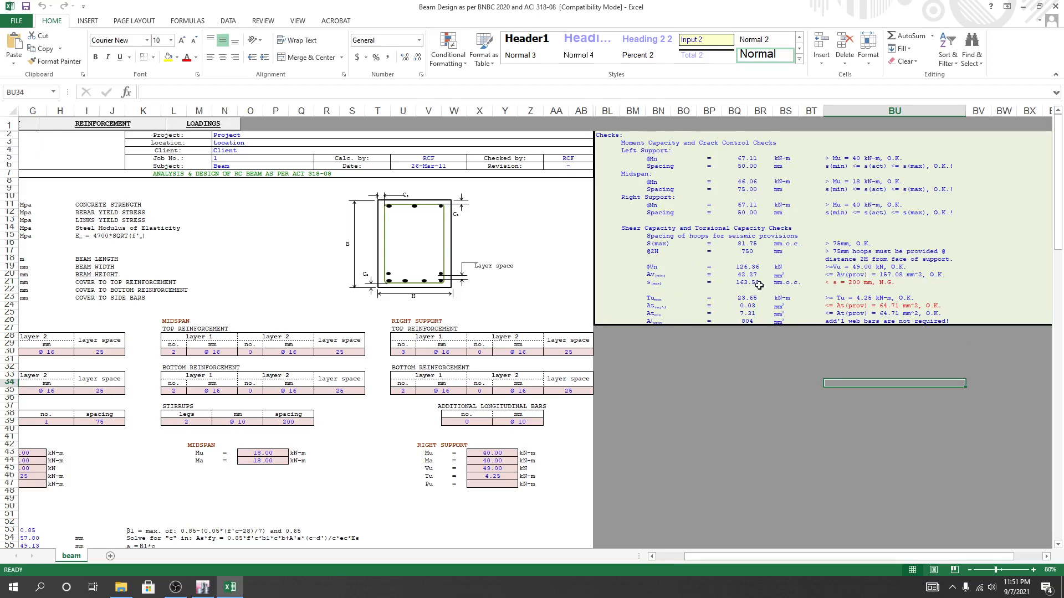
pyautogui.click(697, 382)
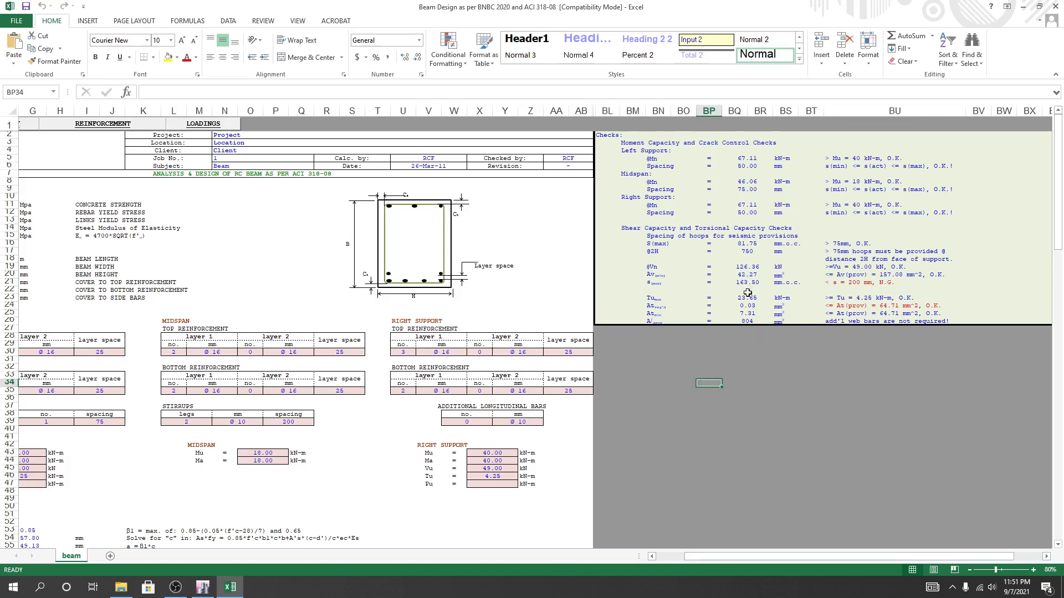
pyautogui.click(642, 397)
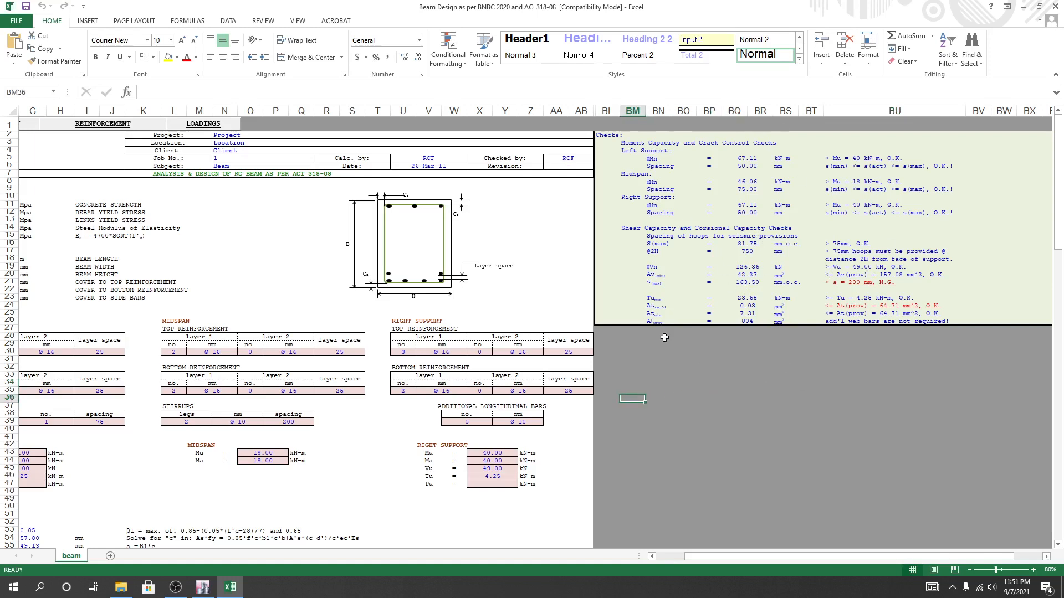